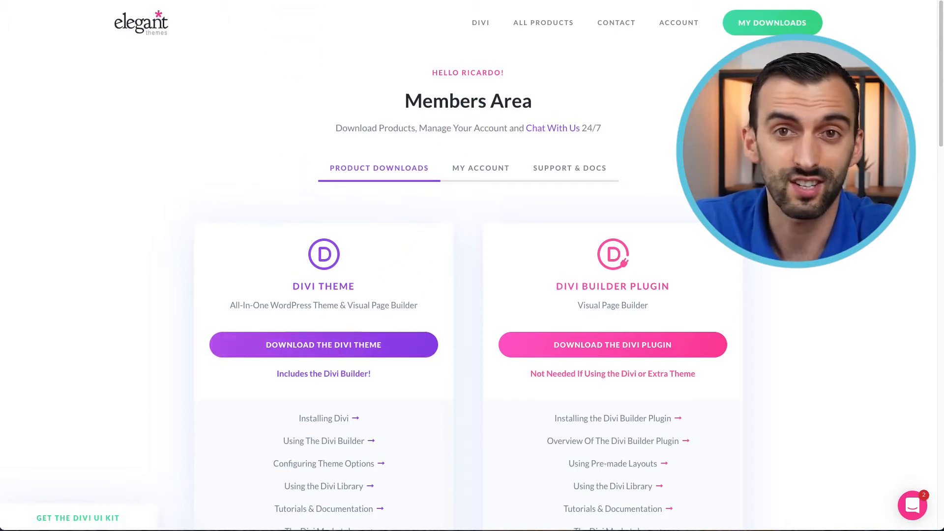
Switch to the WordPress themes page, upload Divi.zip as a new theme and install it
click(299, 0)
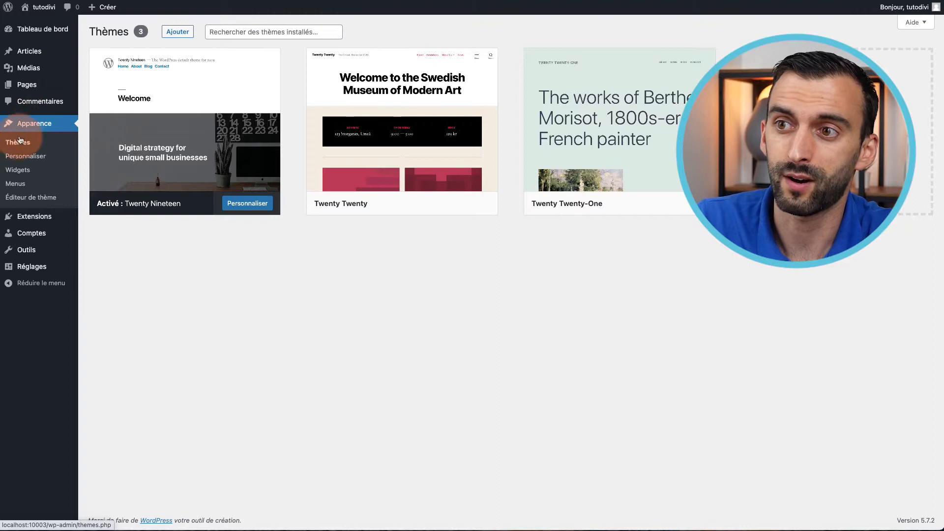
click(185, 29)
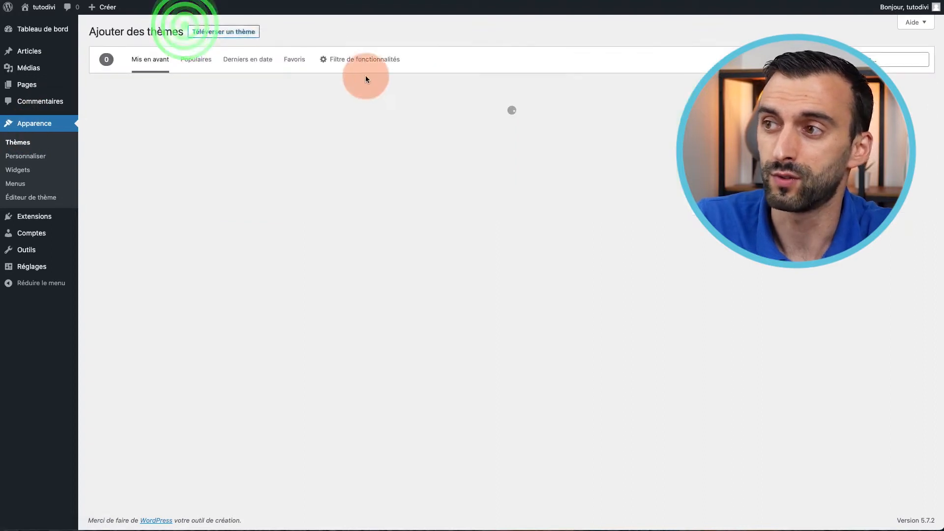
click(245, 32)
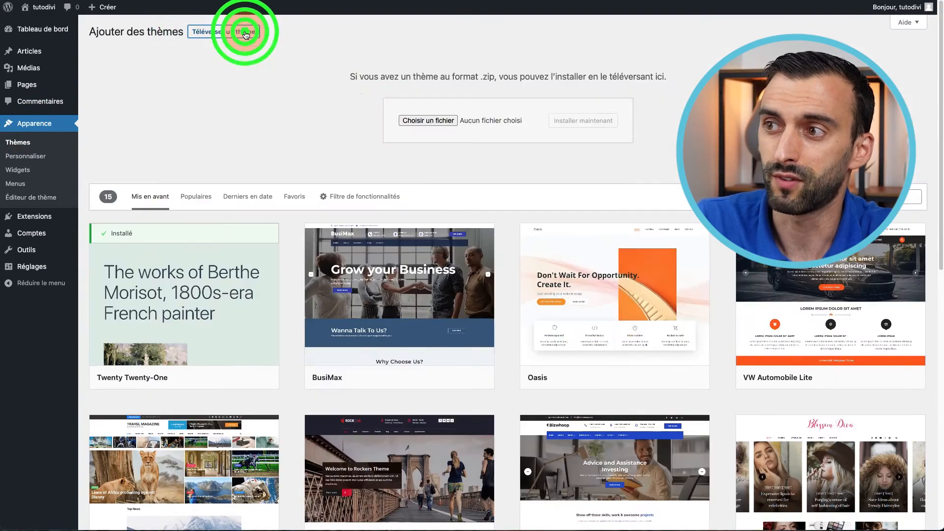
click(421, 120)
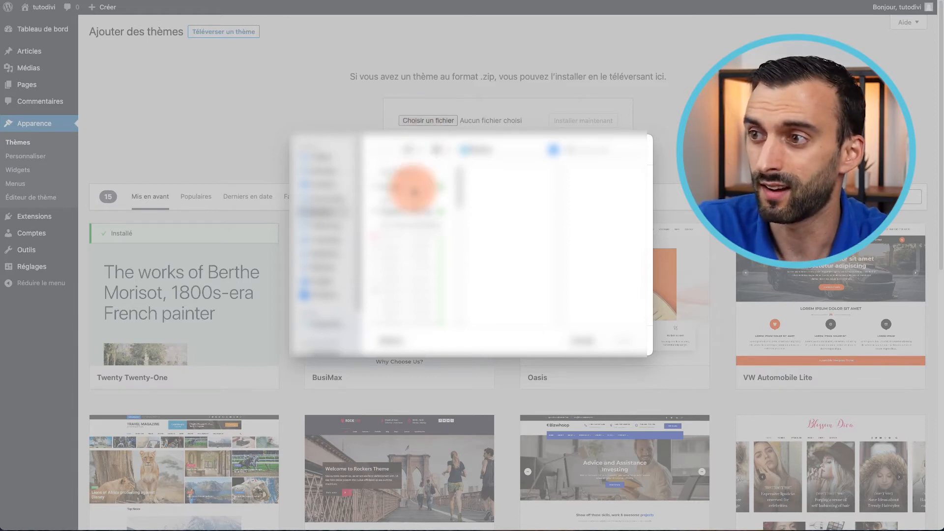
click(401, 194)
click(619, 340)
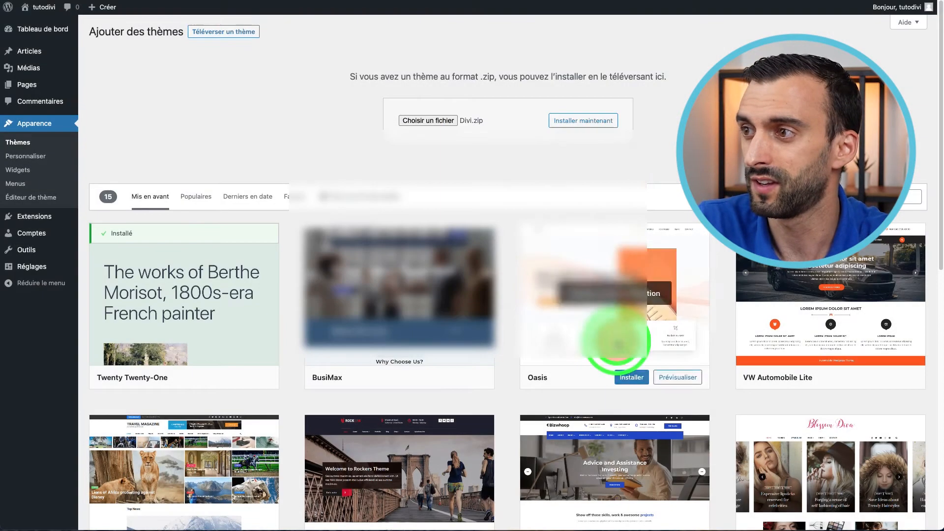
click(595, 122)
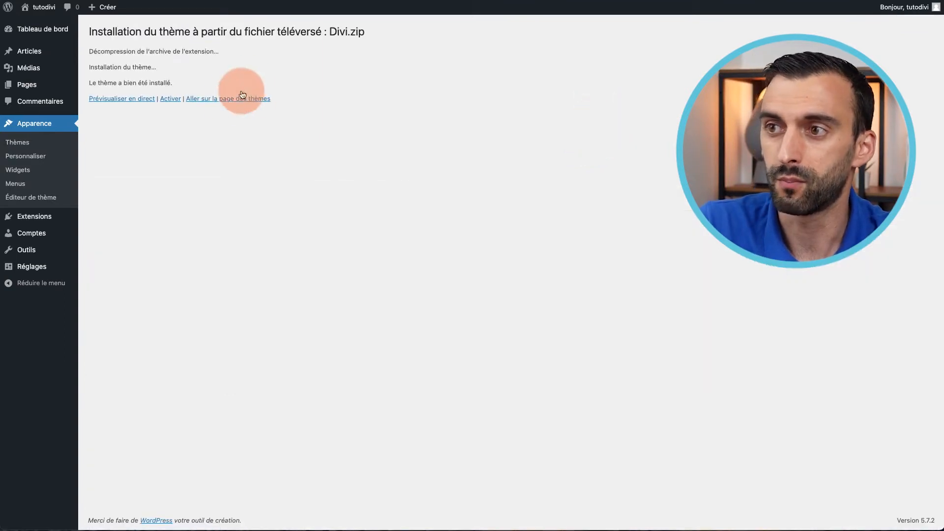
Activate the installed Divi theme and open the Mises à jour section of its theme options
click(217, 100)
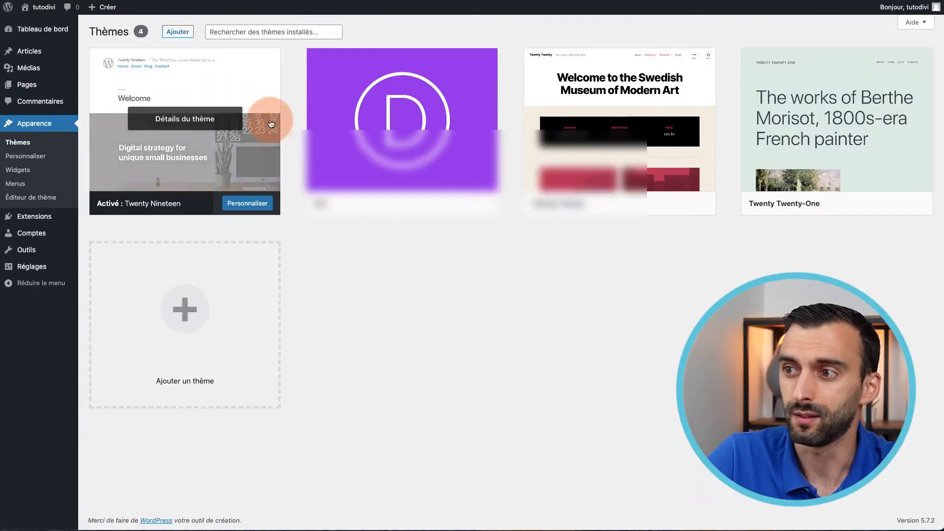
click(385, 196)
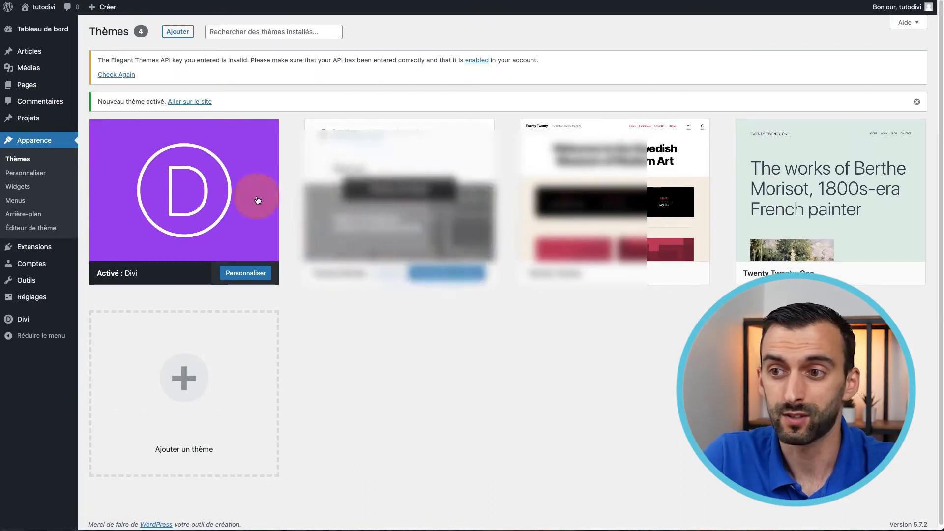
mouse_move(51, 322)
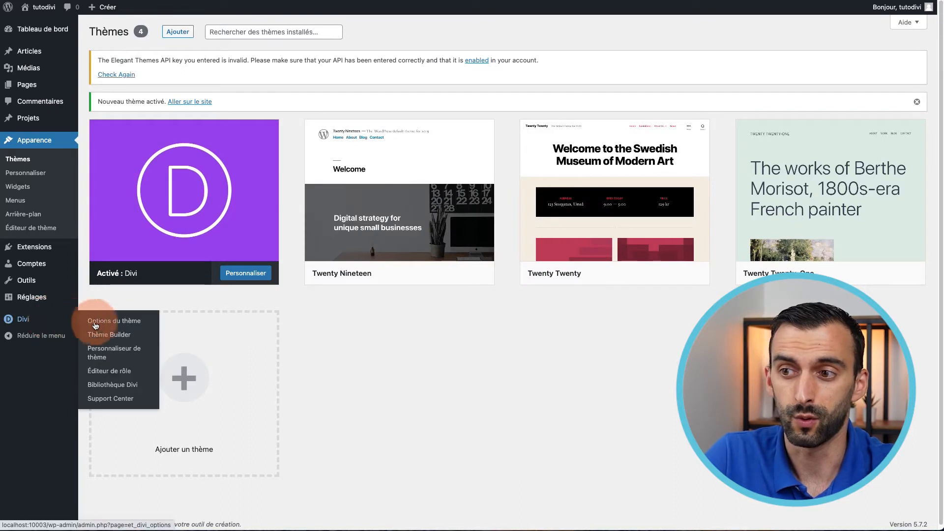
click(125, 321)
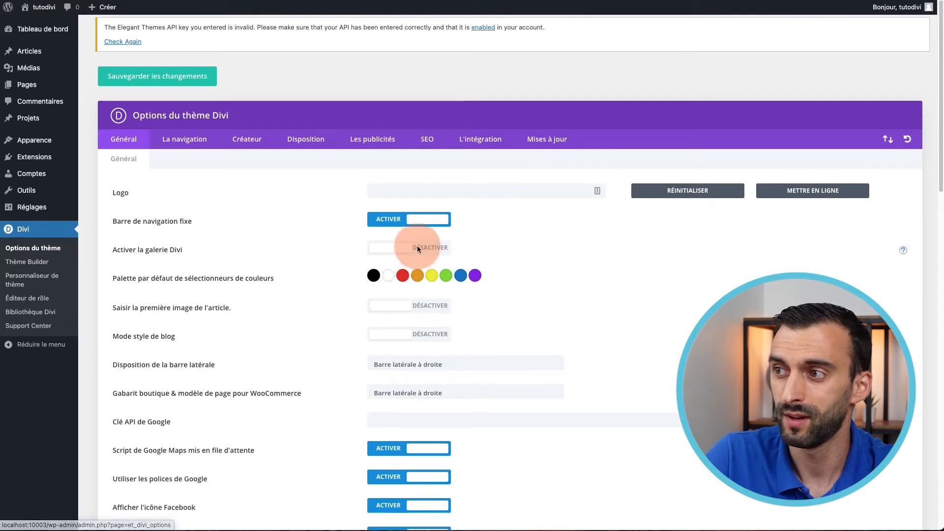
click(525, 140)
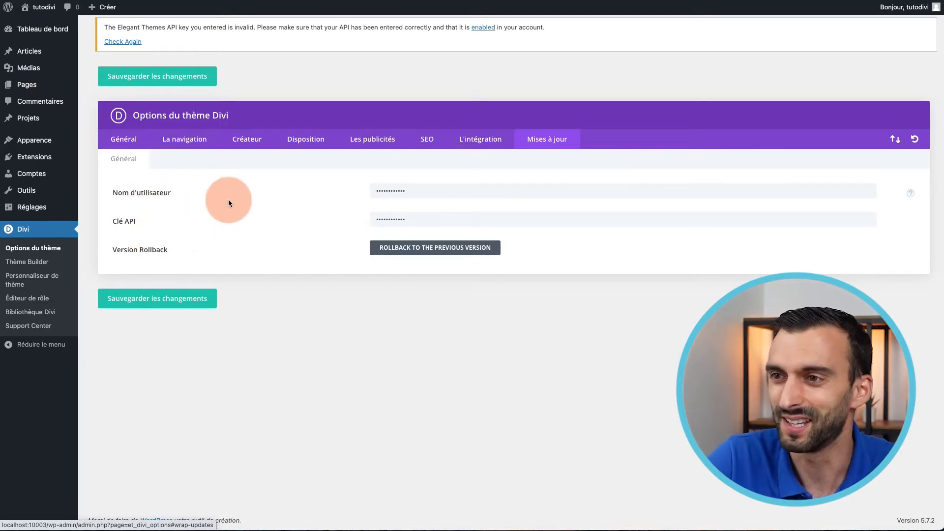
Switch to the Elegant Themes members area and open the account's API keys
click(218, 0)
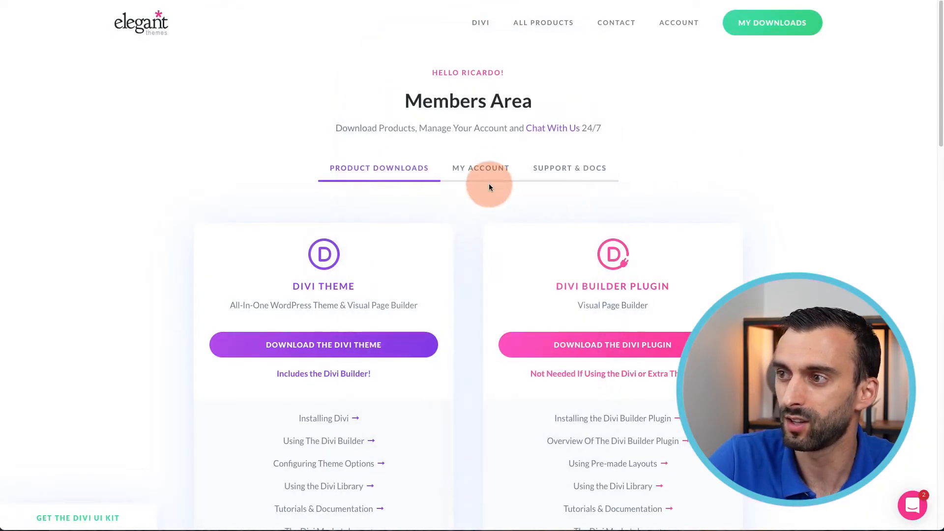
click(489, 178)
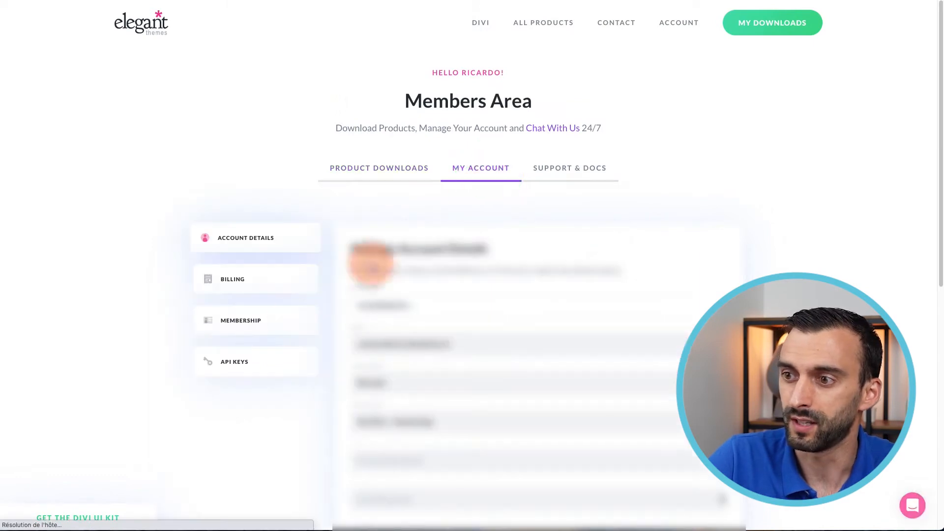
click(232, 363)
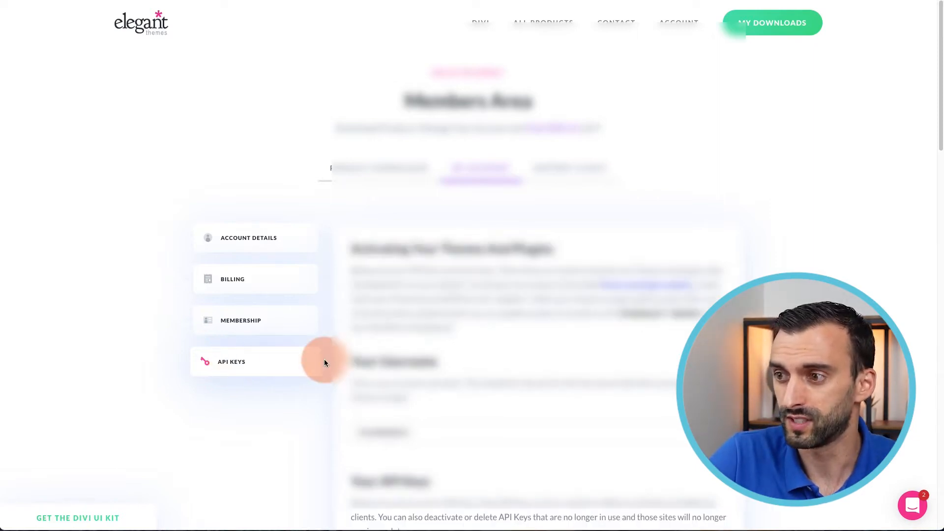
Generate a new API key in the Elegant Themes account and label it tutodivi
scroll(324, 363, down, 15)
scroll(325, 363, down, 6)
scroll(332, 354, up, 1)
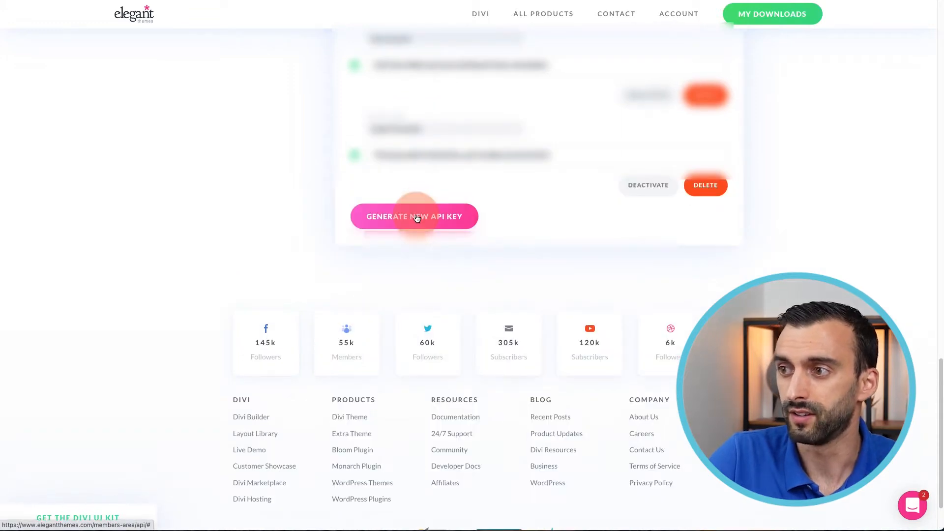
click(416, 220)
click(398, 222)
click(390, 216)
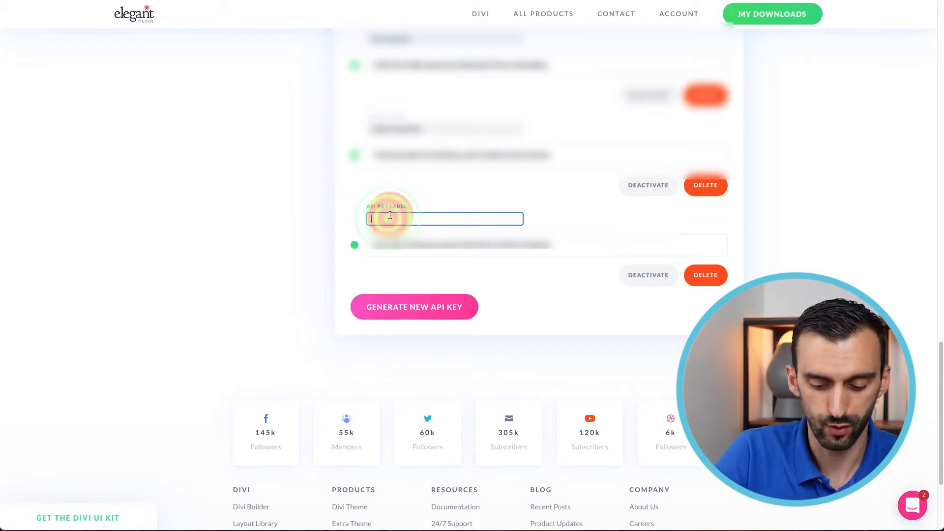
text(tutodivi)
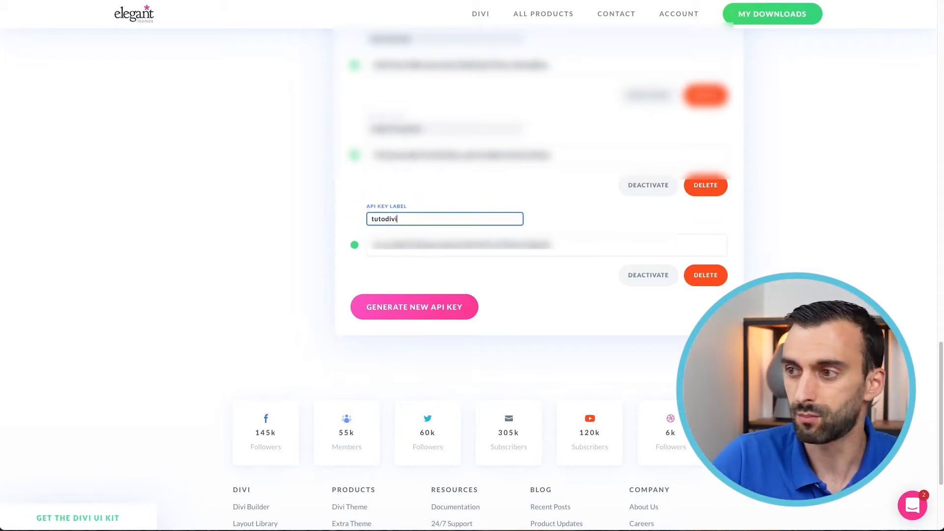
Copy the new API key into Divi's update options in WordPress, fill in the account username and save the changes
click(480, 241)
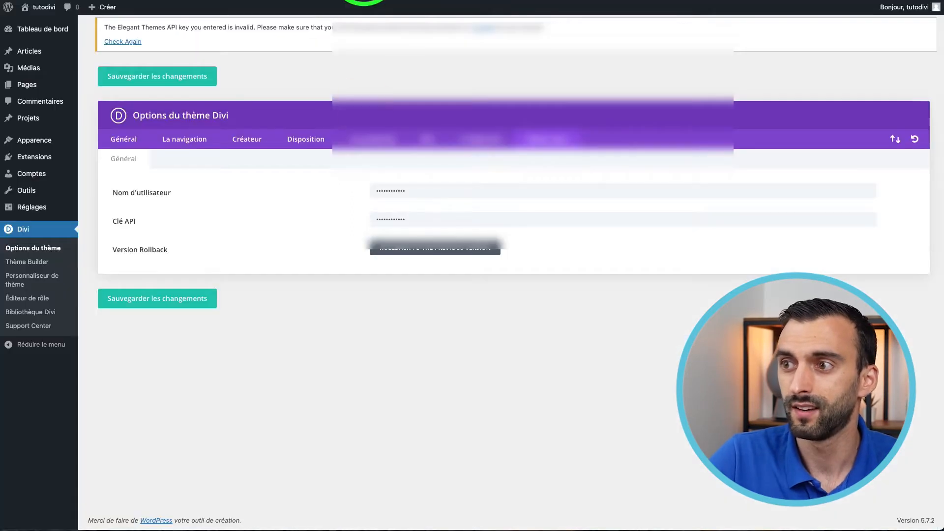
drag(367, 206, 420, 214)
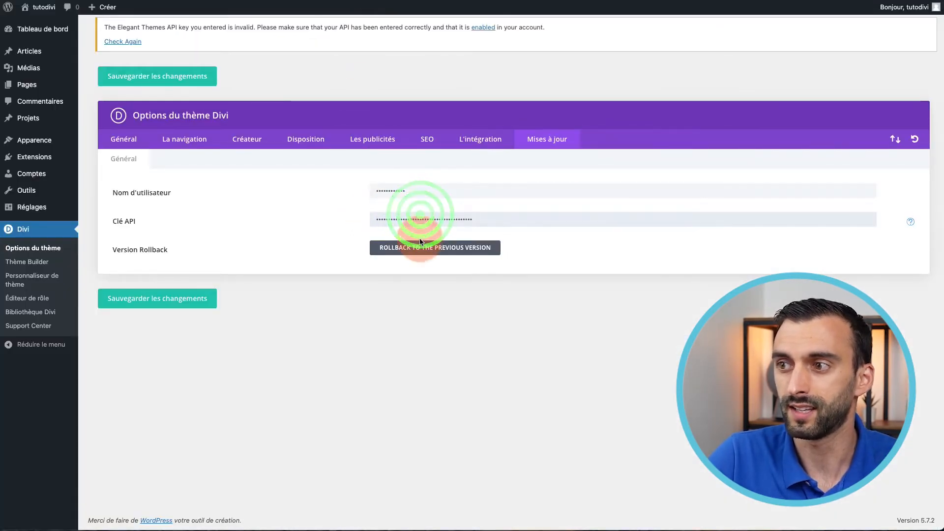
click(402, 191)
text(•••••)
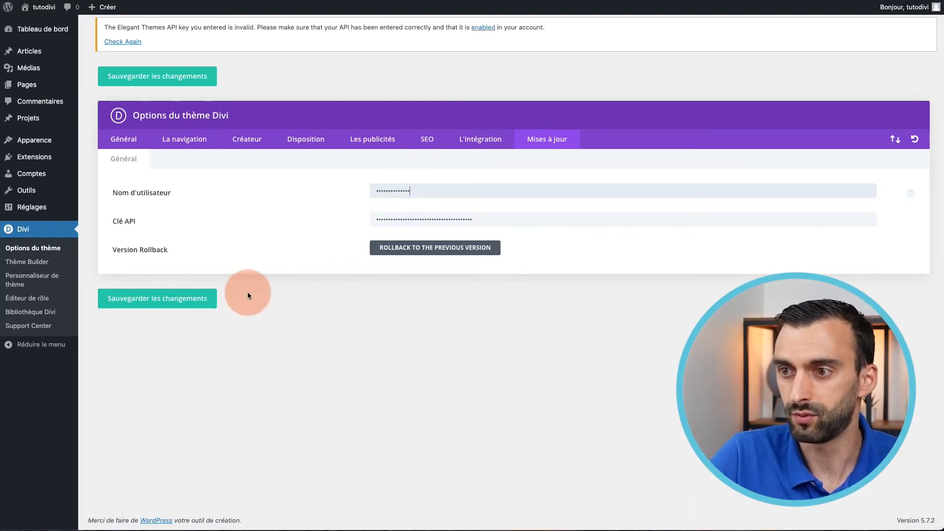
click(173, 298)
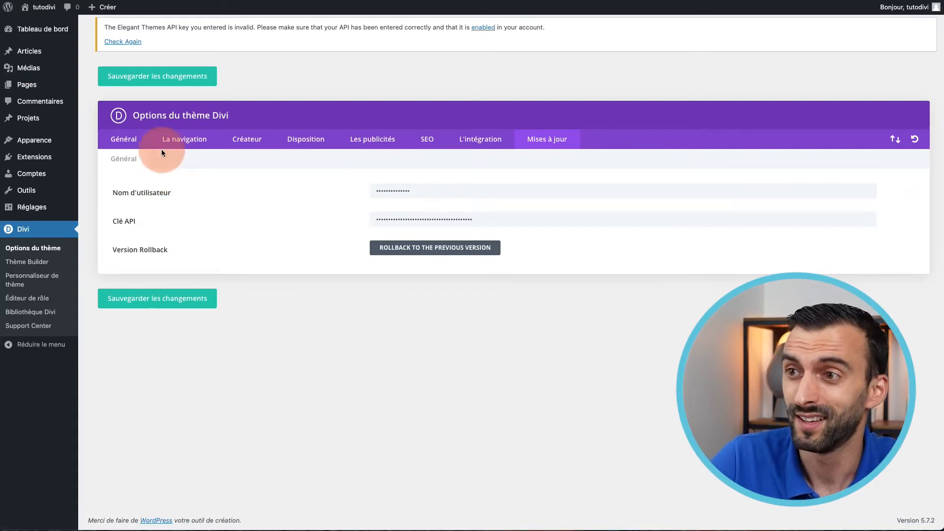
Set feature-img-2-2.jpg from the media library as the site logo in Divi's general options
click(120, 142)
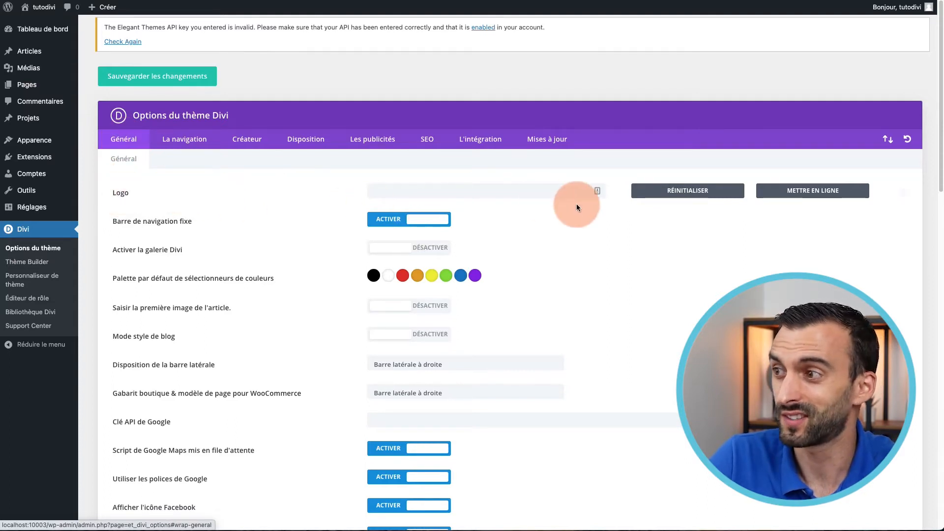
click(539, 191)
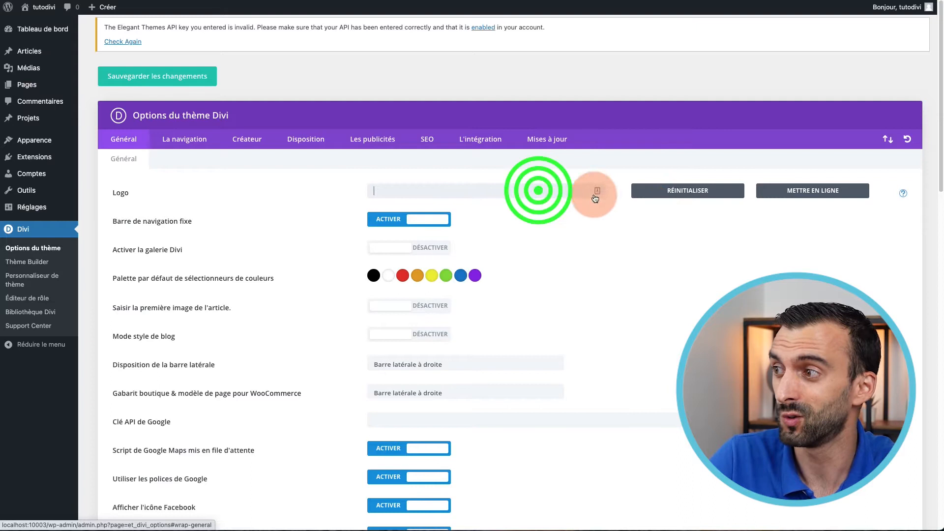
click(830, 191)
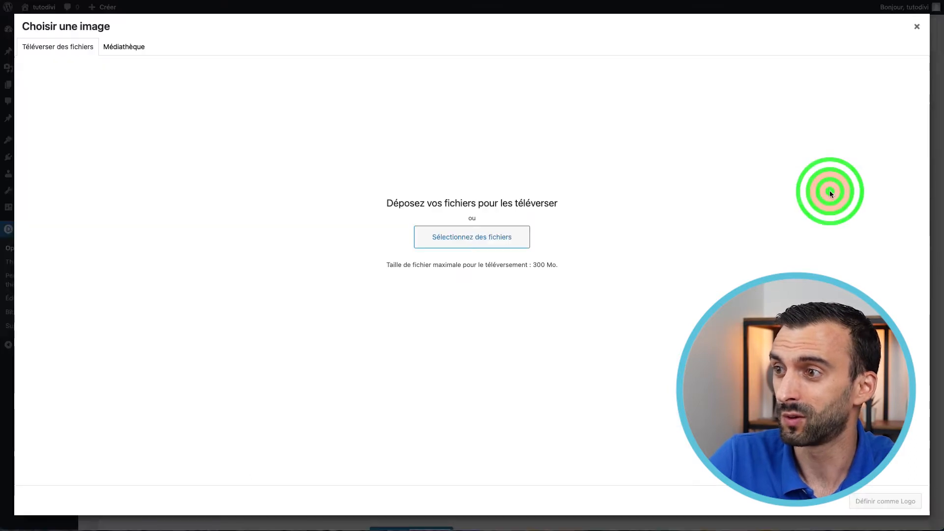
click(125, 47)
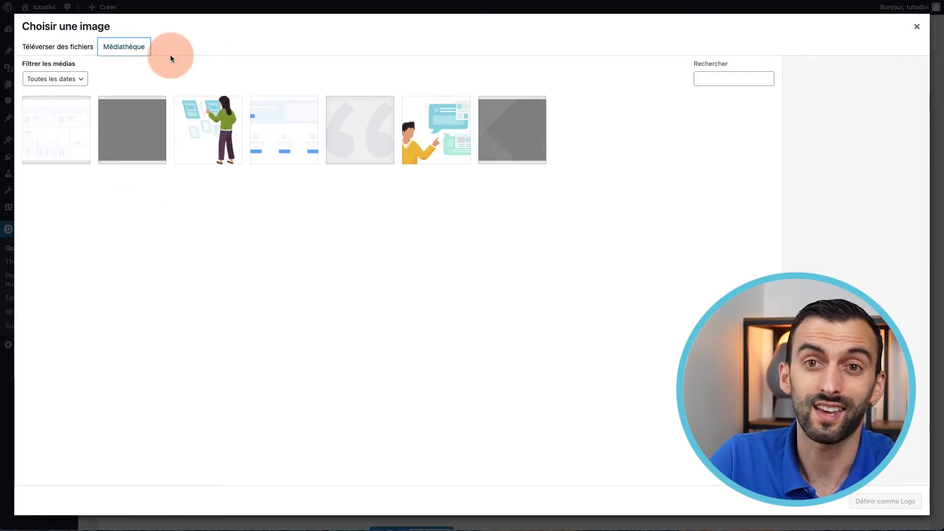
click(64, 54)
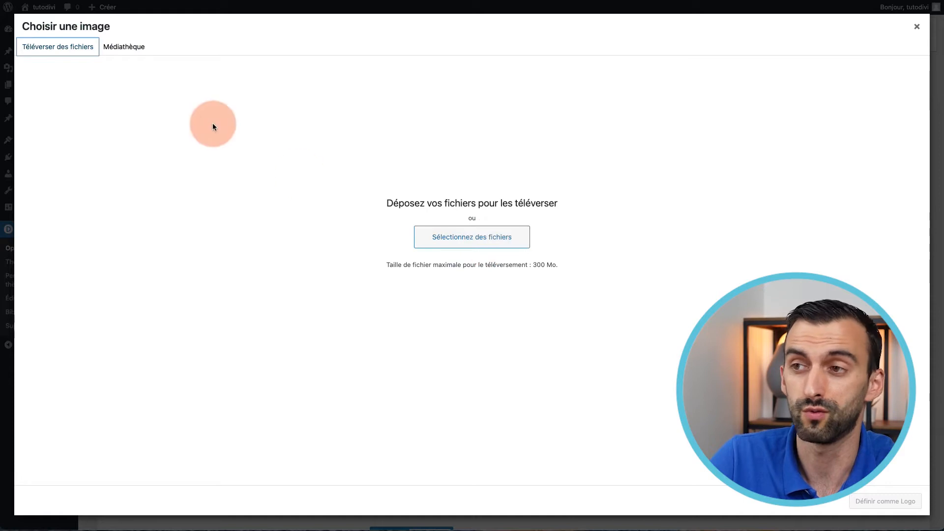
click(132, 46)
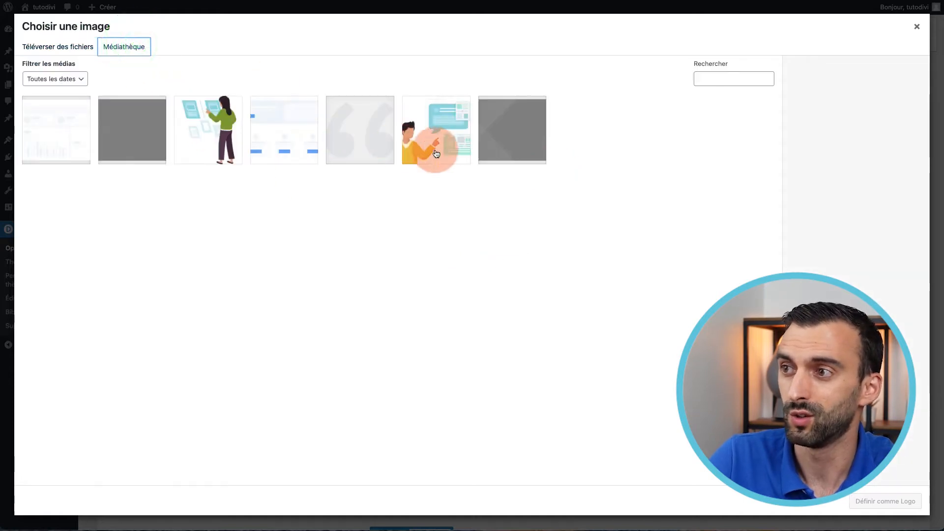
click(425, 139)
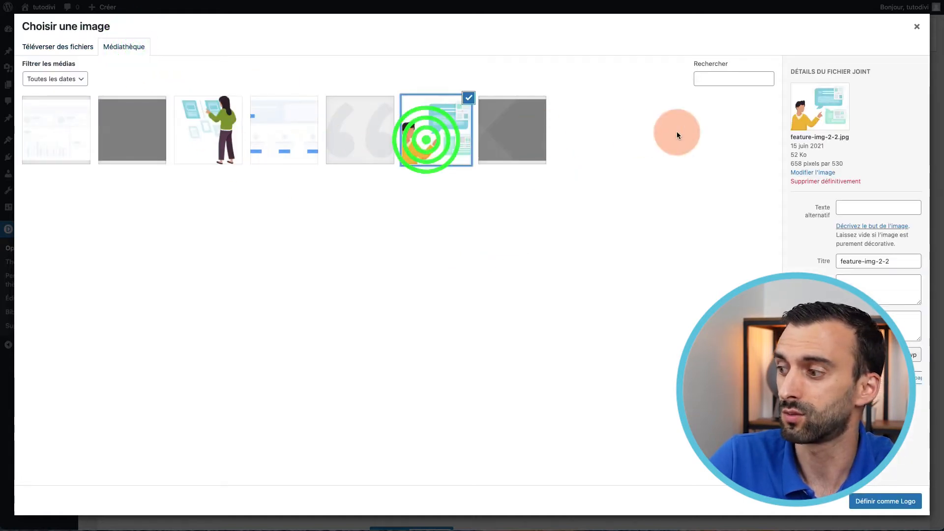
click(858, 501)
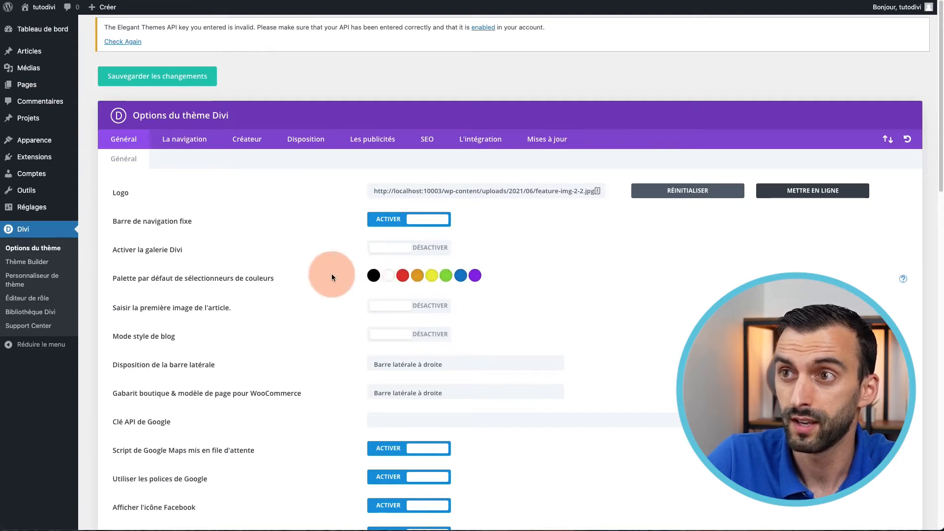
Copy the orange brand colour code #EC6338 from Canva's brand kit for the first swatch of Divi's default colour palette
click(372, 277)
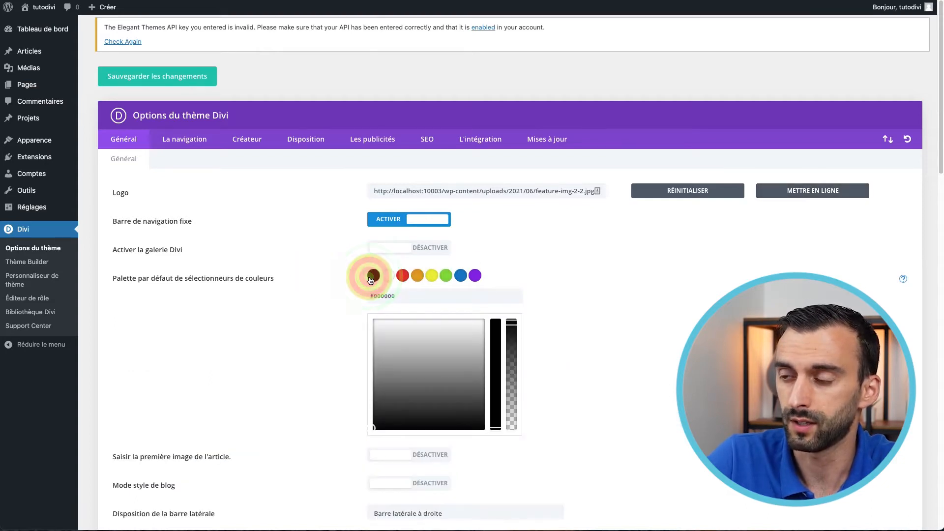
mouse_move(91, 18)
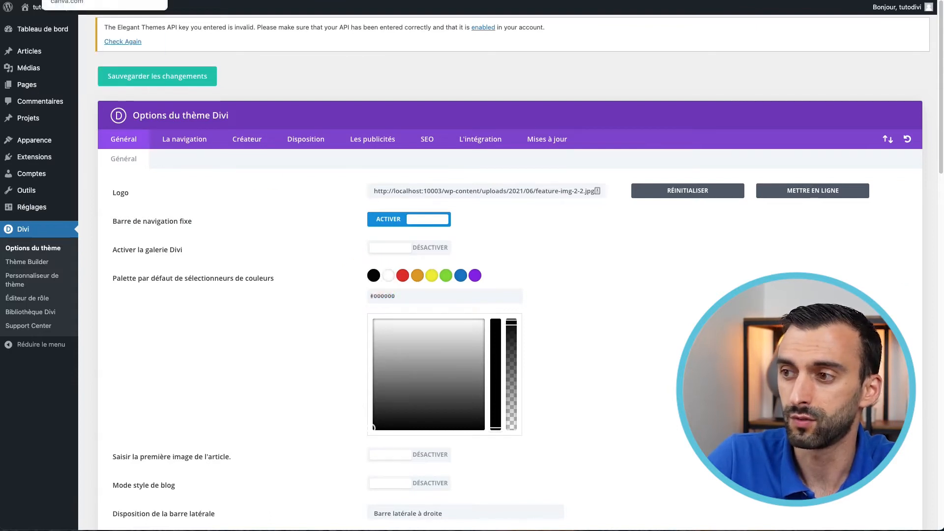
click(95, 0)
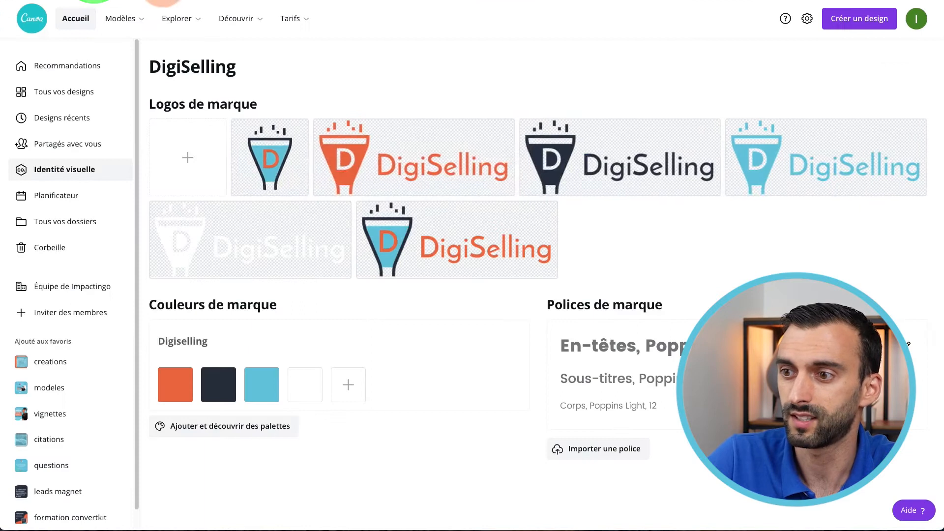
click(179, 390)
click(237, 336)
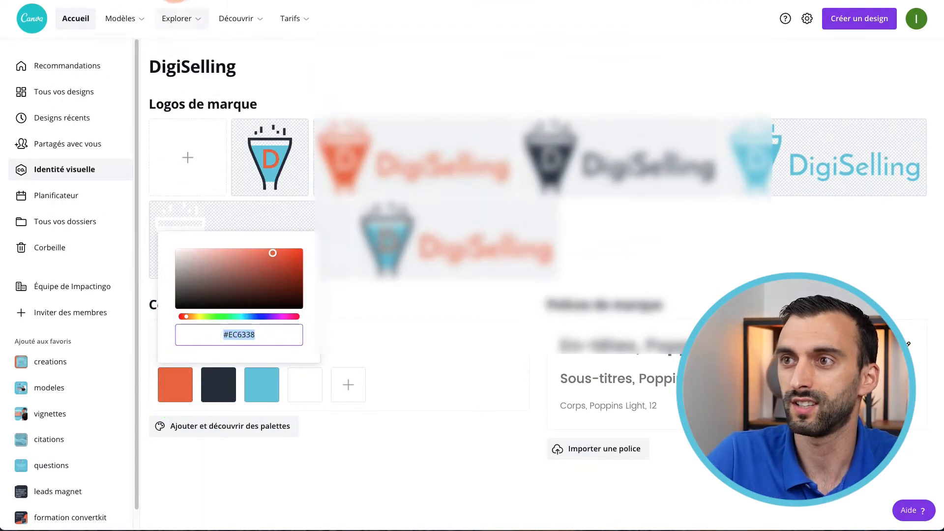
click(203, 1)
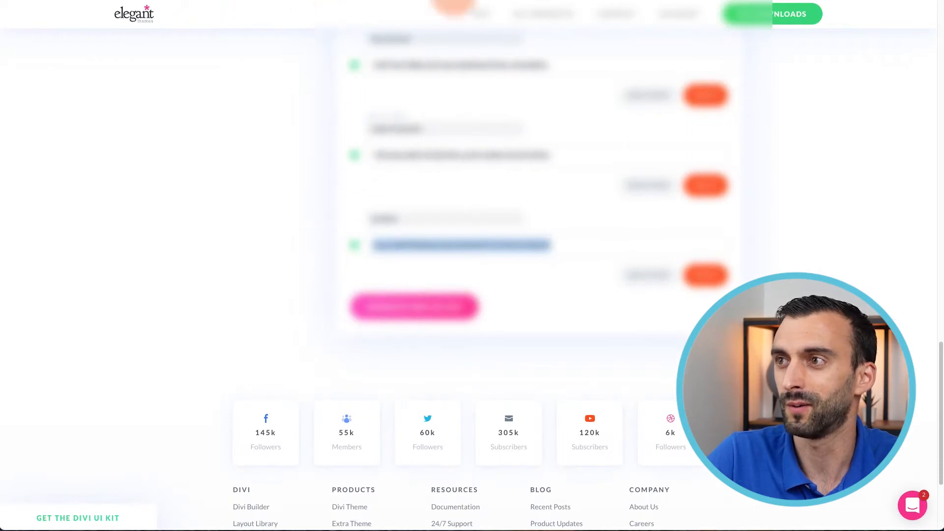
click(255, 1)
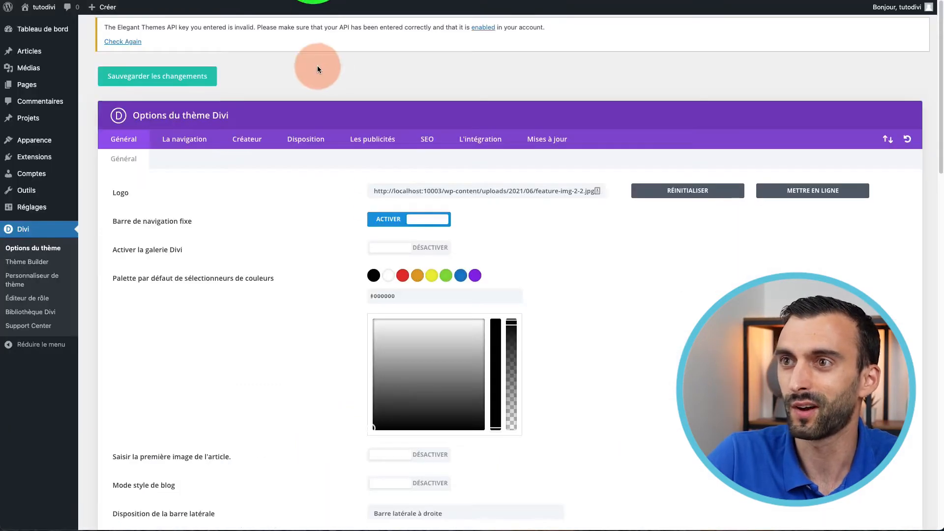
Replace the black swatch in Divi's default colour palette with #ec6338, removing the duplicate hash sign
double_click(392, 298)
key(super+v)
click(377, 296)
key(BackSpace)
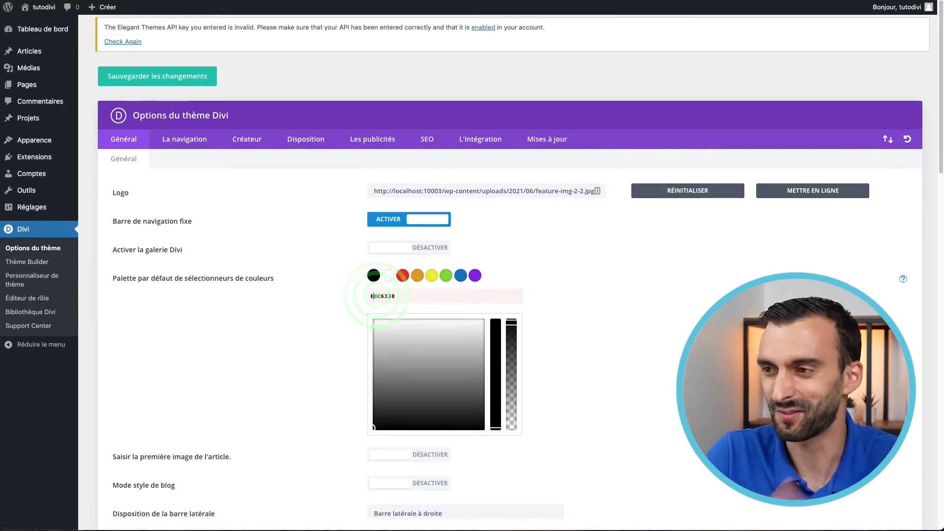
click(598, 305)
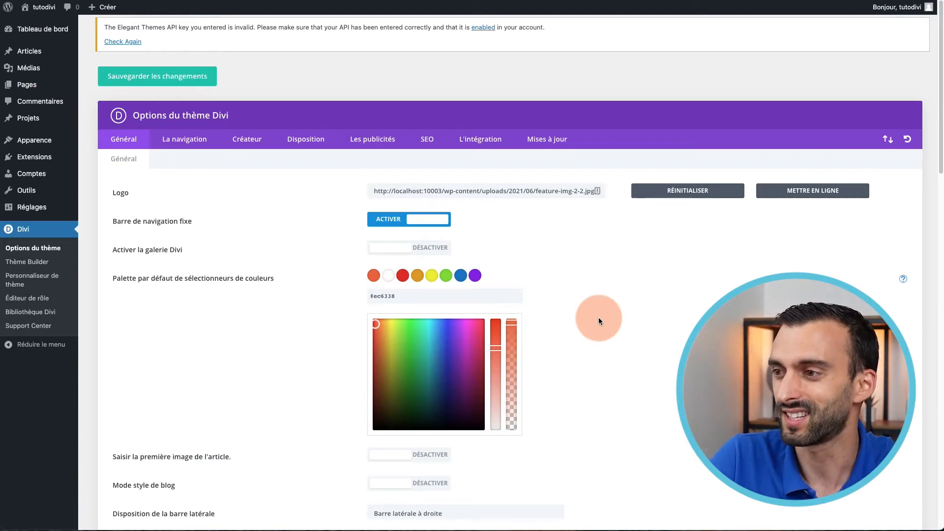
Try lowering the opacity of the first palette colour
scroll(599, 317, down, 3)
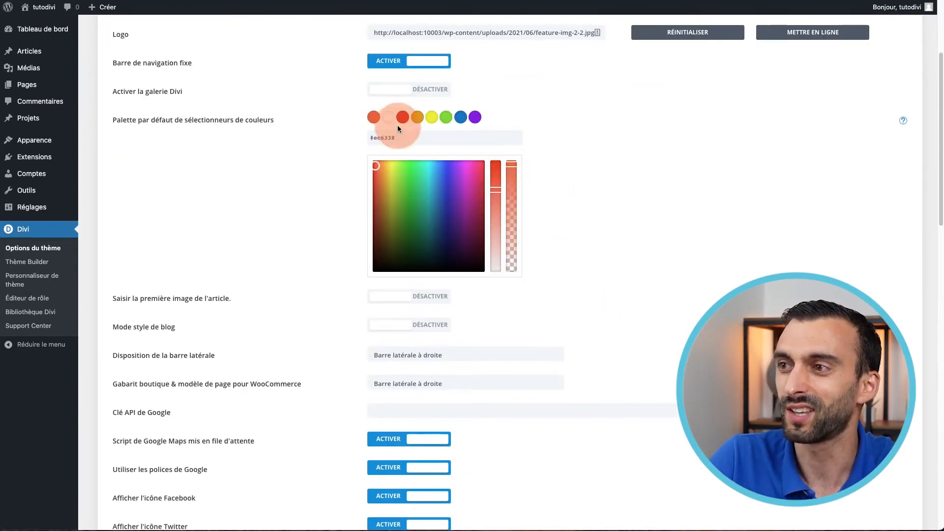
mouse_move(513, 165)
mouse_down()
mouse_move(512, 199)
mouse_move(513, 175)
mouse_up()
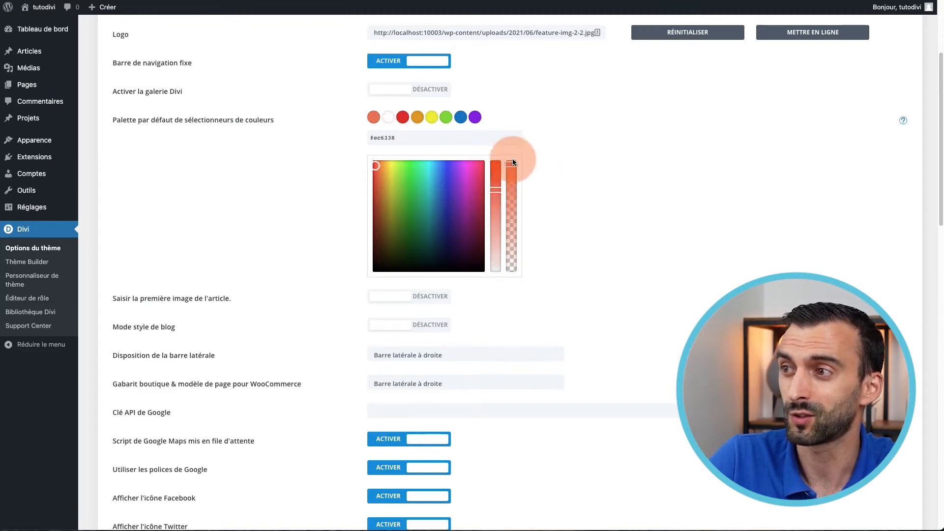
click(595, 151)
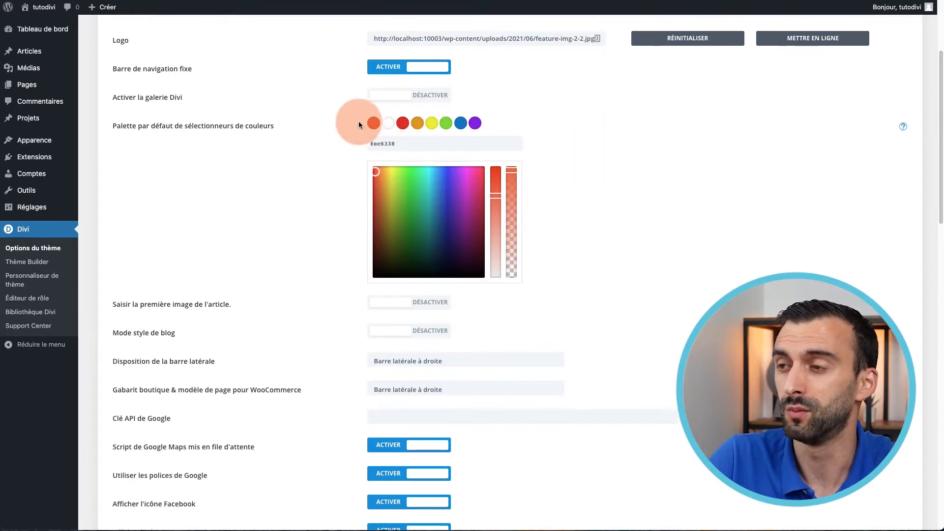
Save the changes to Divi's general theme options
scroll(621, 253, down, 6)
scroll(621, 252, down, 12)
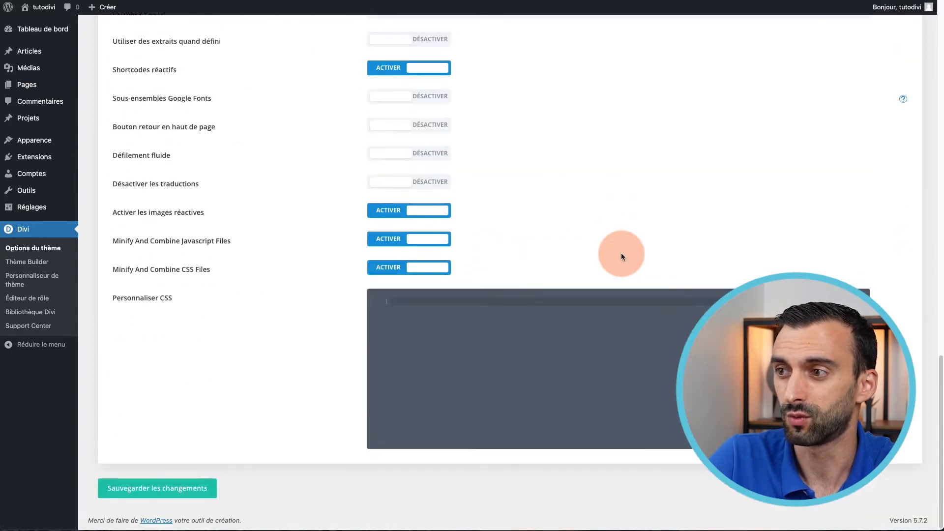
scroll(621, 253, up, 6)
scroll(621, 253, down, 6)
click(174, 499)
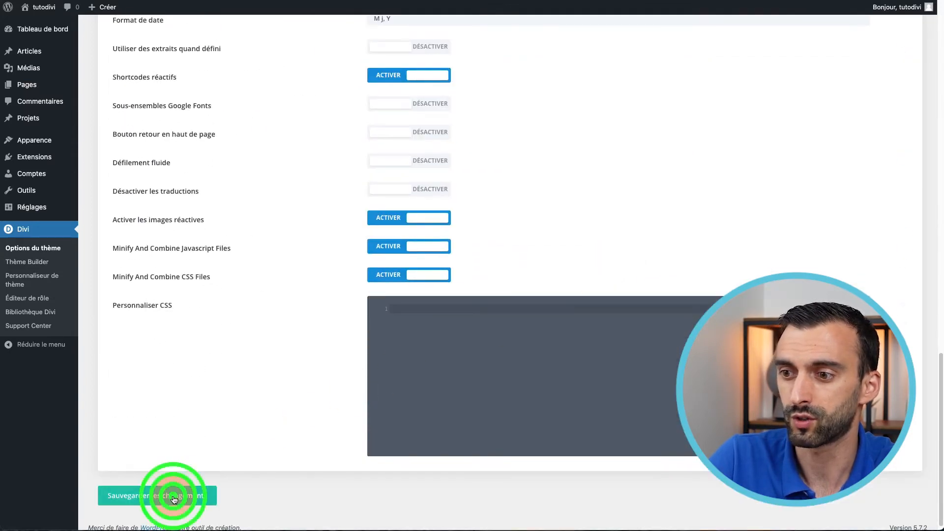
scroll(239, 378, up, 20)
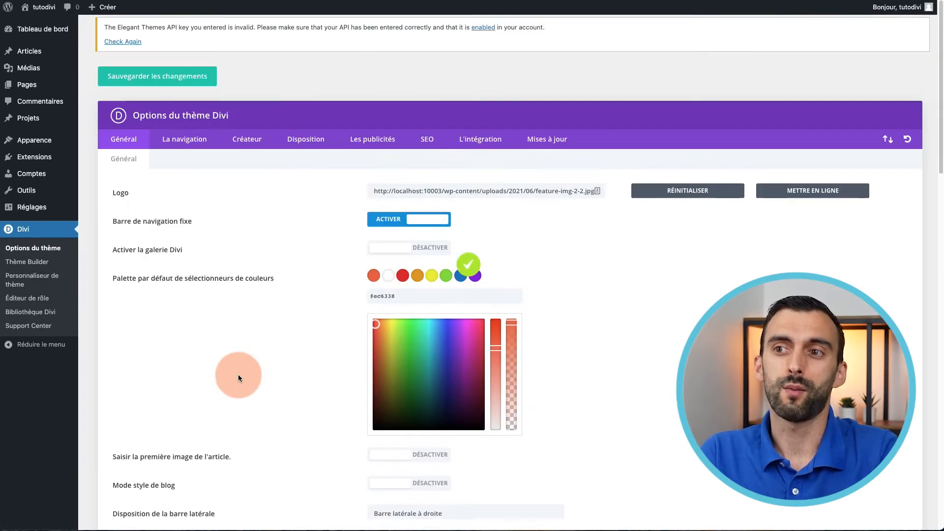
Open the typography settings within the general settings of the WordPress theme customizer
mouse_move(49, 148)
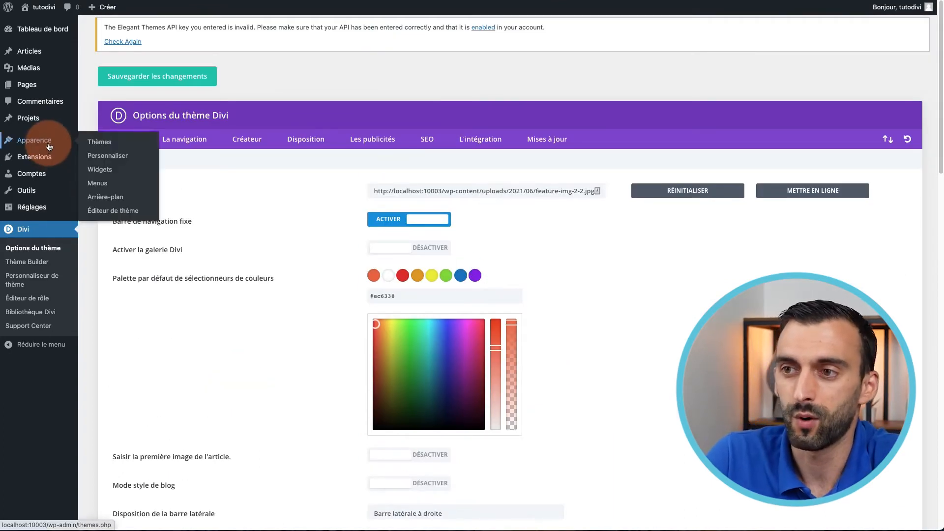
click(120, 158)
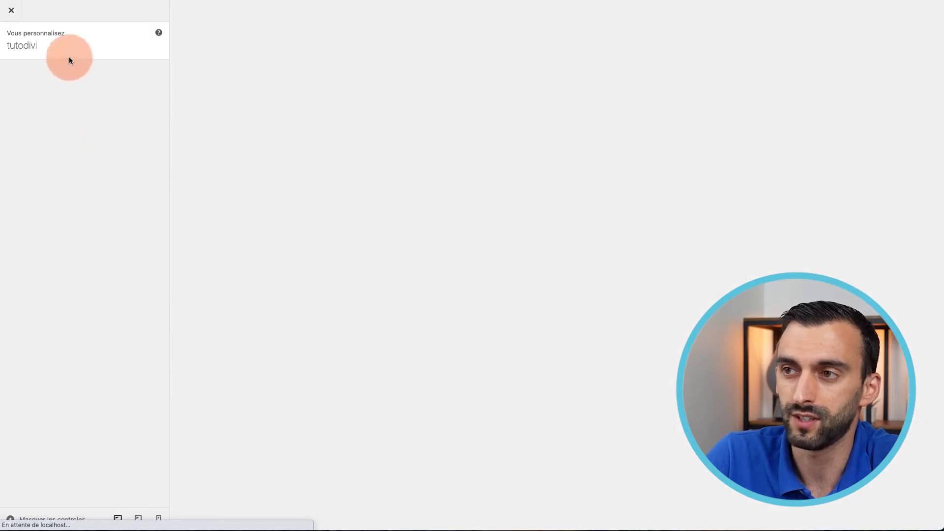
click(71, 119)
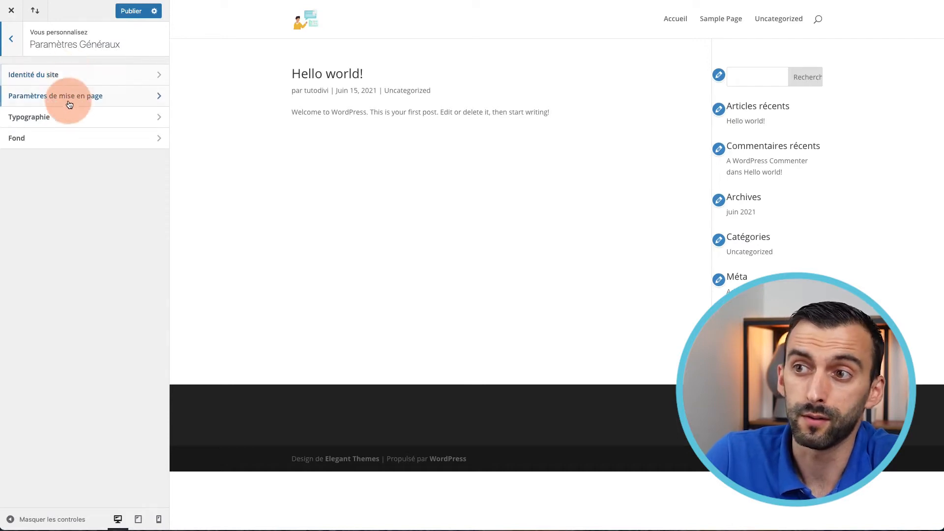
click(70, 117)
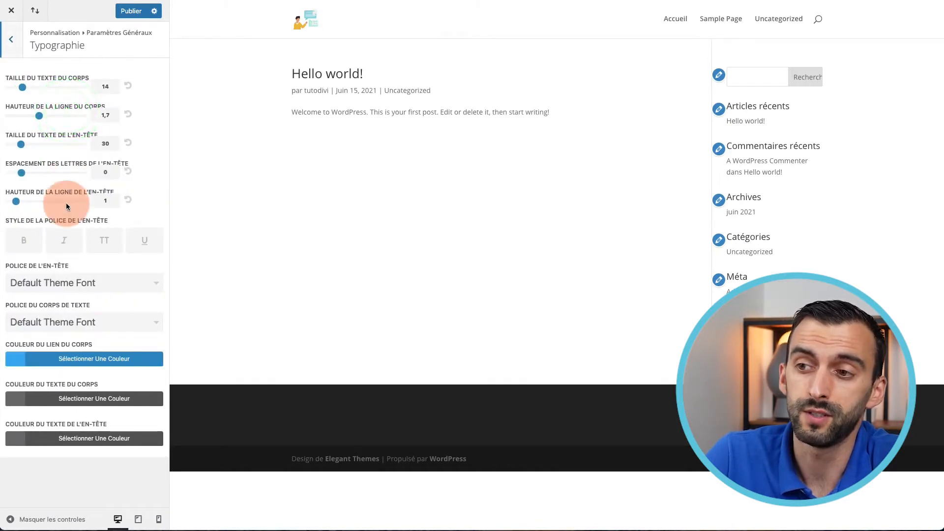
Set the header font to Poppins in the typography settings
click(68, 284)
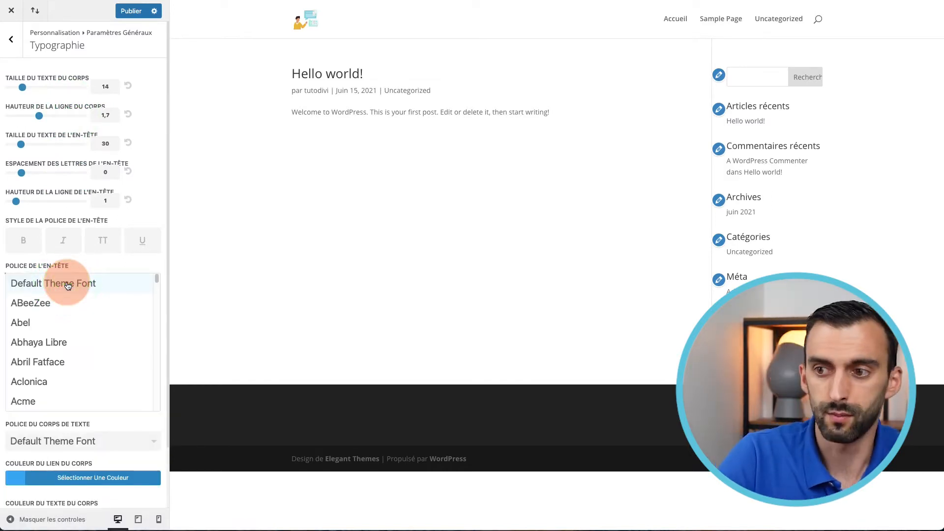
scroll(64, 356, down, 3)
scroll(63, 355, up, 2)
scroll(66, 388, down, 8)
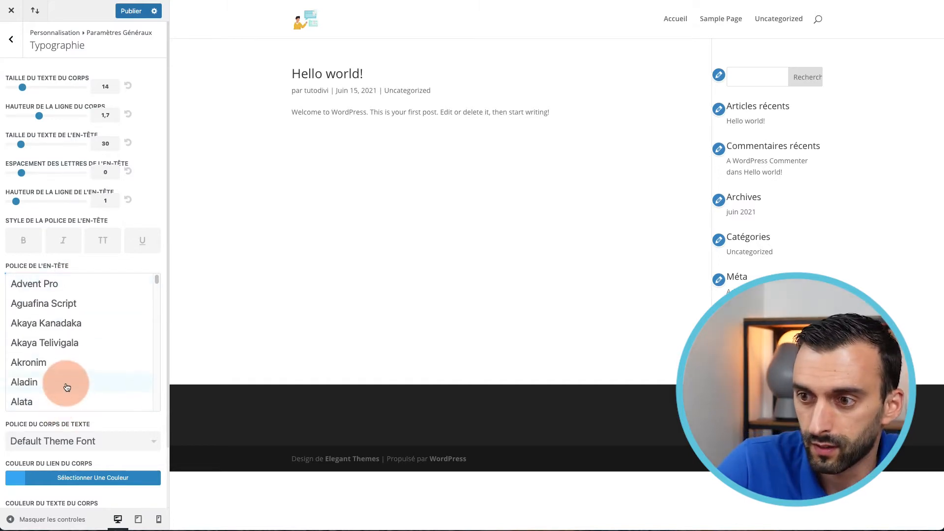
scroll(67, 375, up, 9)
scroll(67, 374, down, 9)
scroll(66, 370, down, 20)
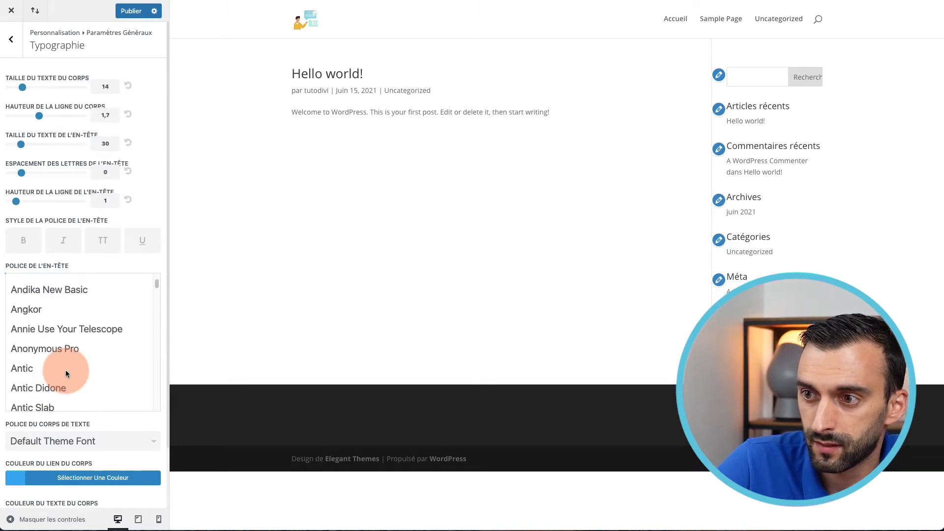
scroll(66, 370, down, 20)
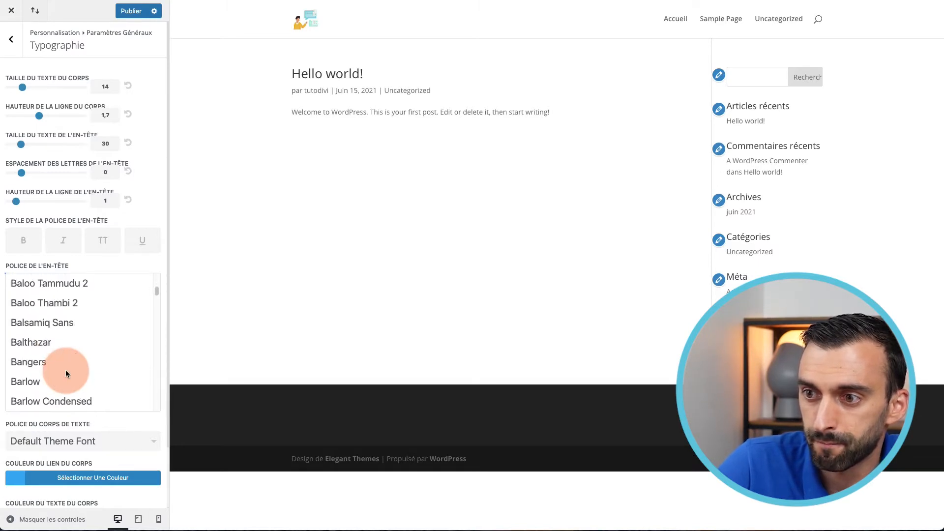
scroll(66, 374, down, 20)
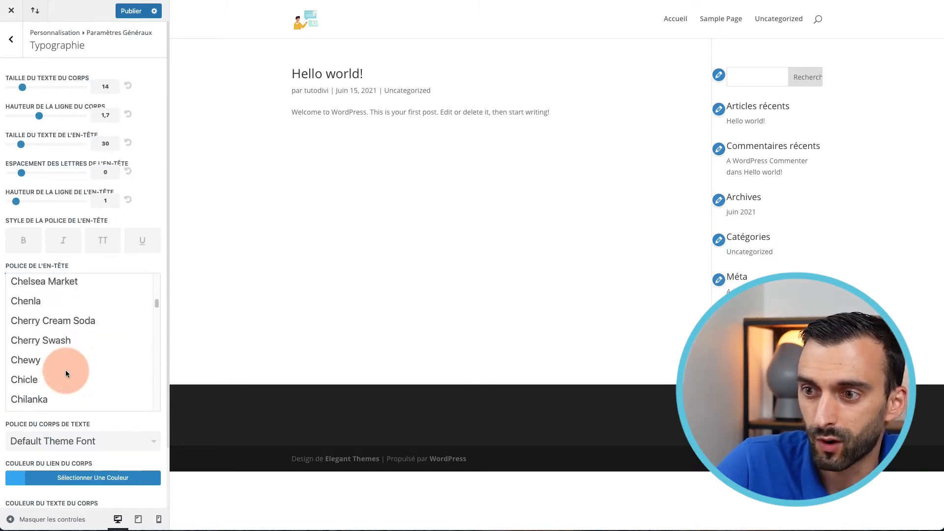
scroll(66, 373, down, 5)
scroll(154, 318, down, 20)
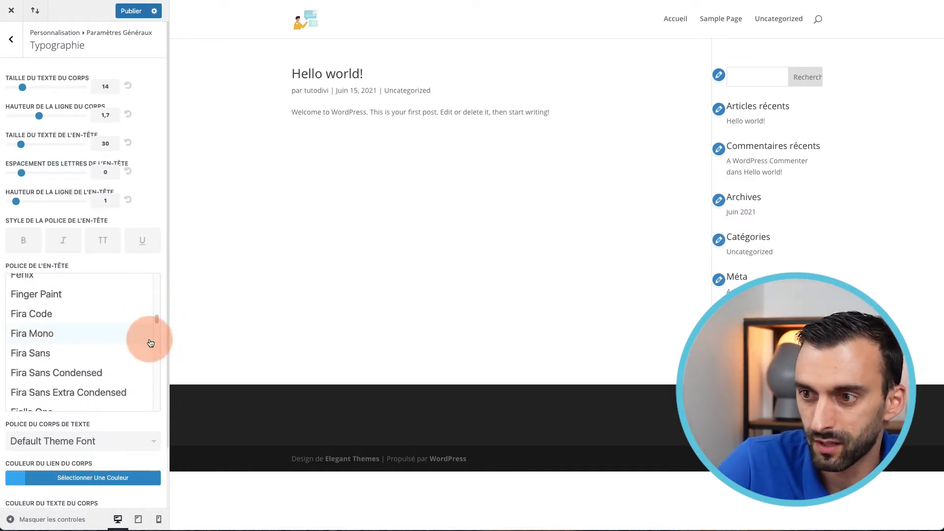
scroll(151, 343, down, 20)
scroll(148, 346, down, 20)
scroll(148, 346, down, 3)
drag(157, 339, 155, 370)
click(50, 377)
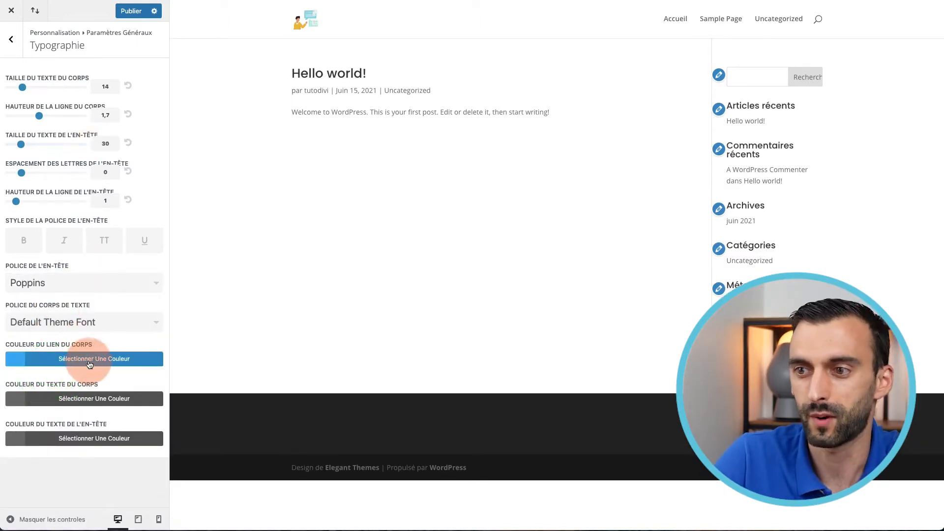
Set the body link colour to #ec6338 and publish the customizer changes
click(37, 358)
click(38, 386)
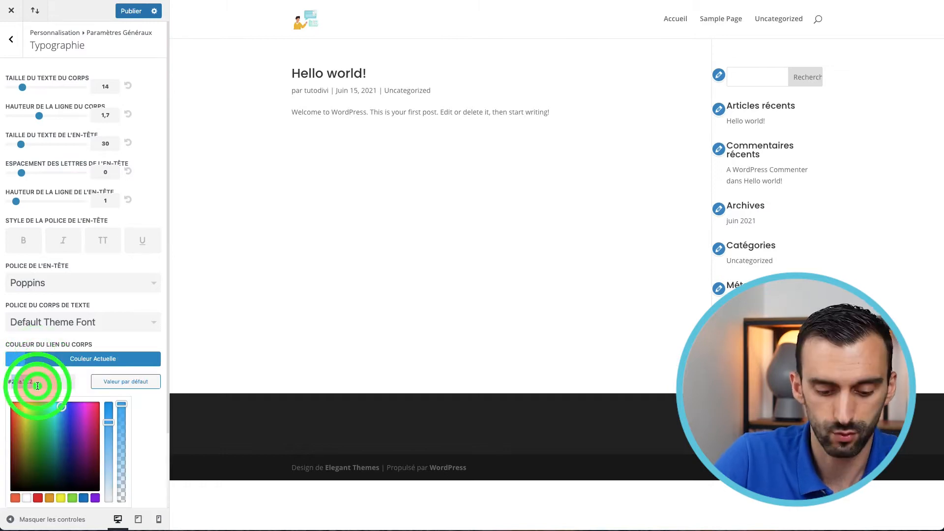
key(super+v)
click(14, 381)
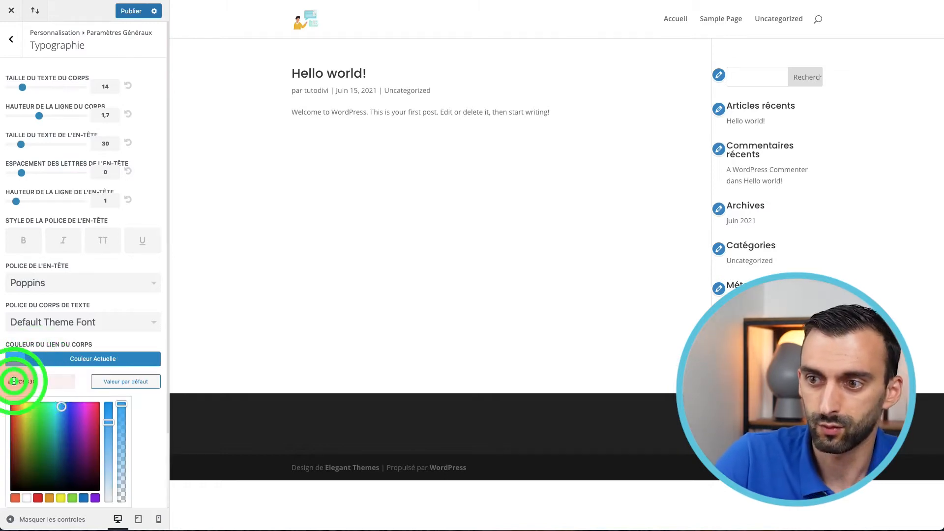
key(BackSpace)
click(45, 378)
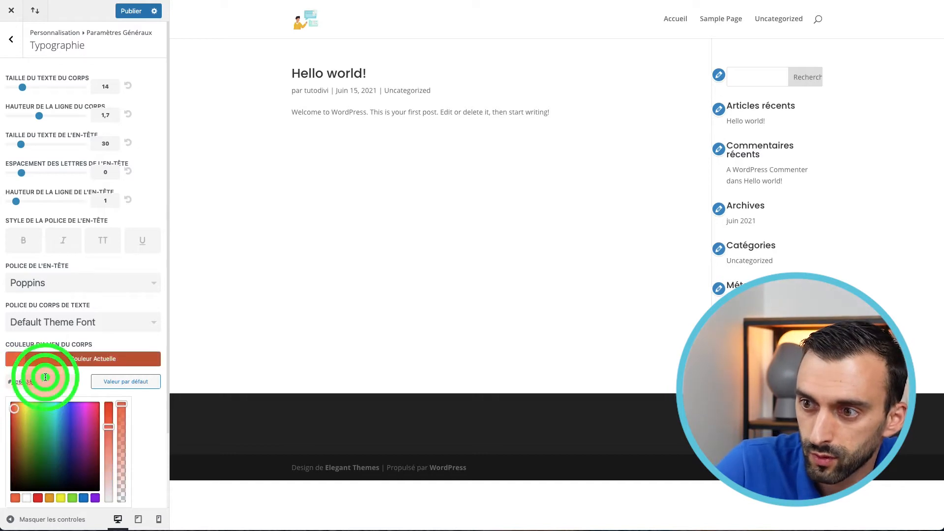
scroll(147, 404, down, 3)
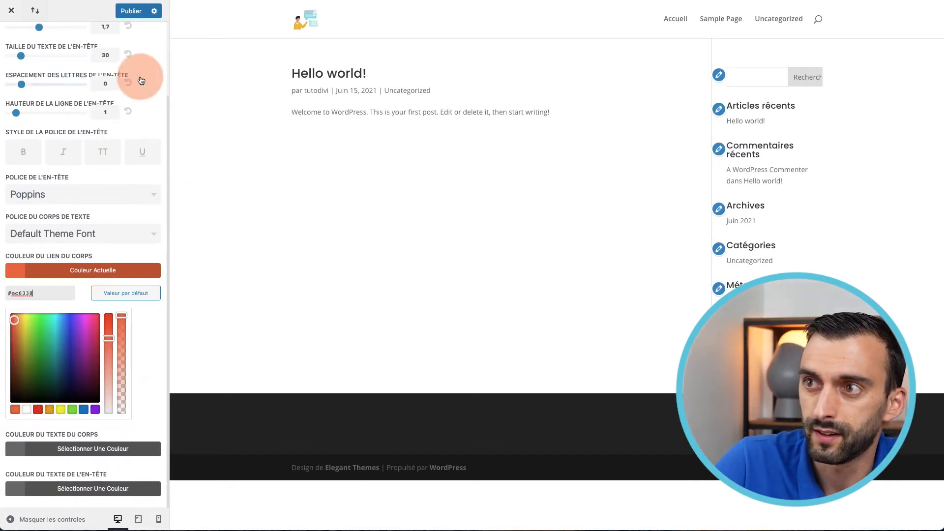
click(133, 21)
View the site identity settings and return to the customizer's main sections
click(20, 43)
click(29, 75)
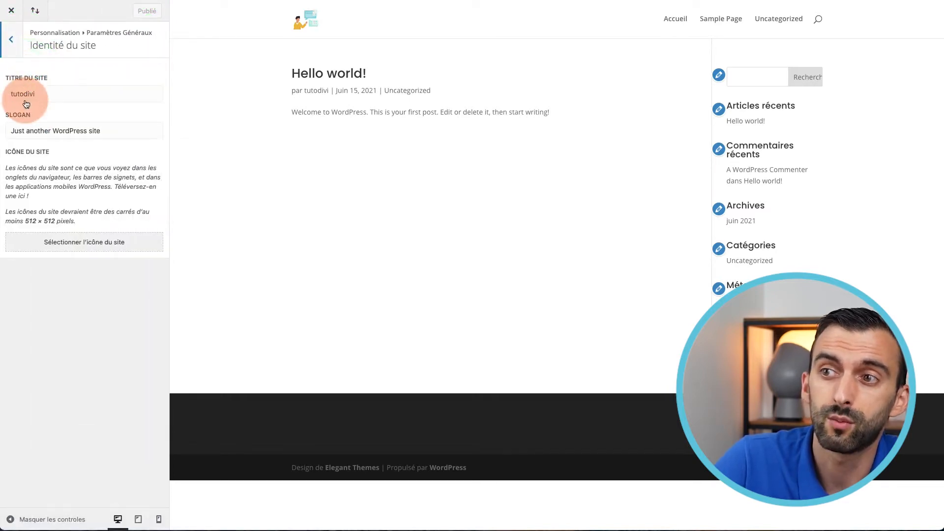
click(18, 47)
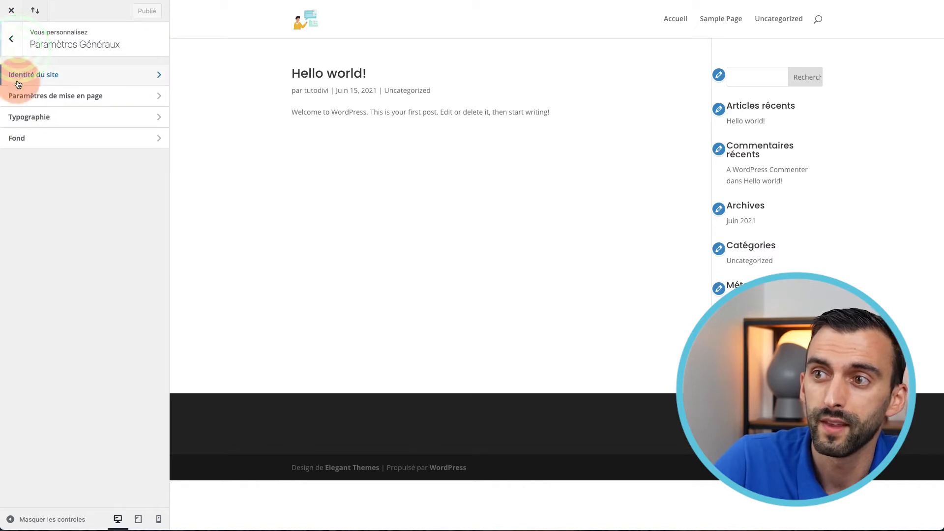
click(14, 39)
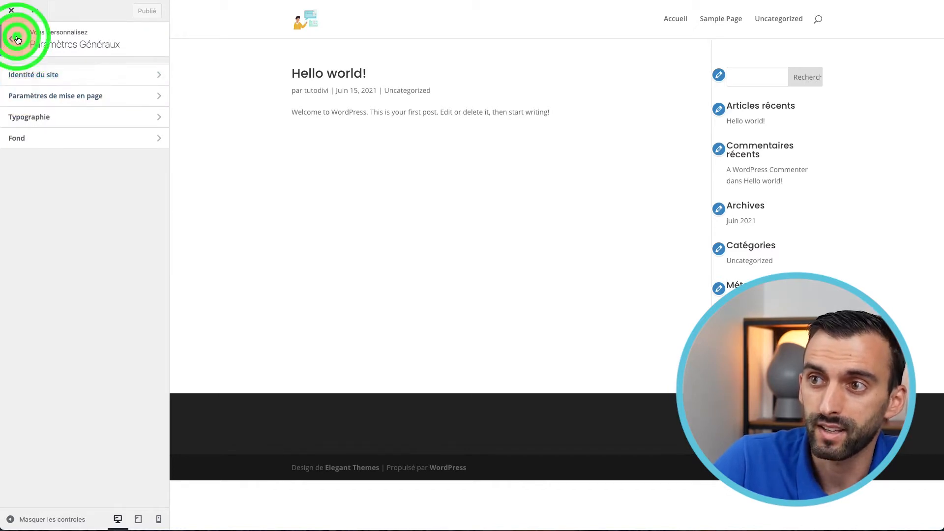
Open the primary menu bar settings under header and navigation and review the available options
click(45, 139)
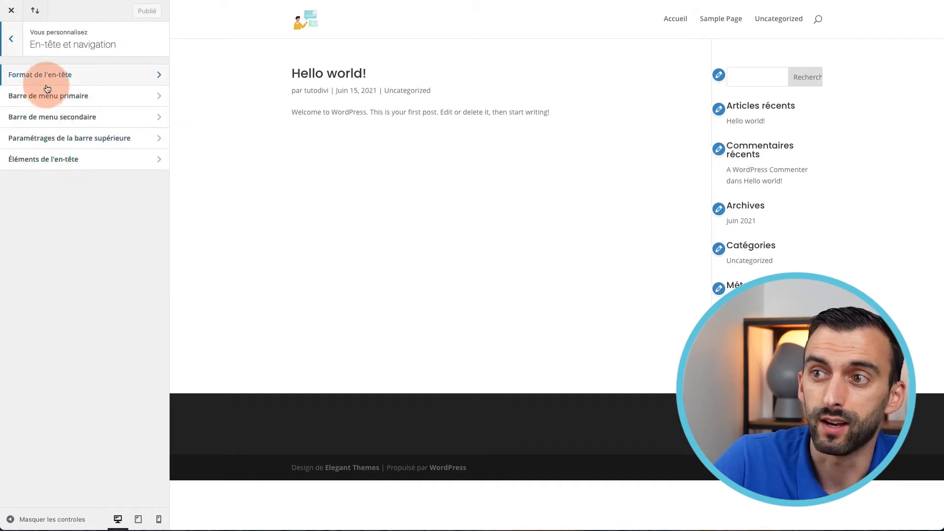
click(47, 97)
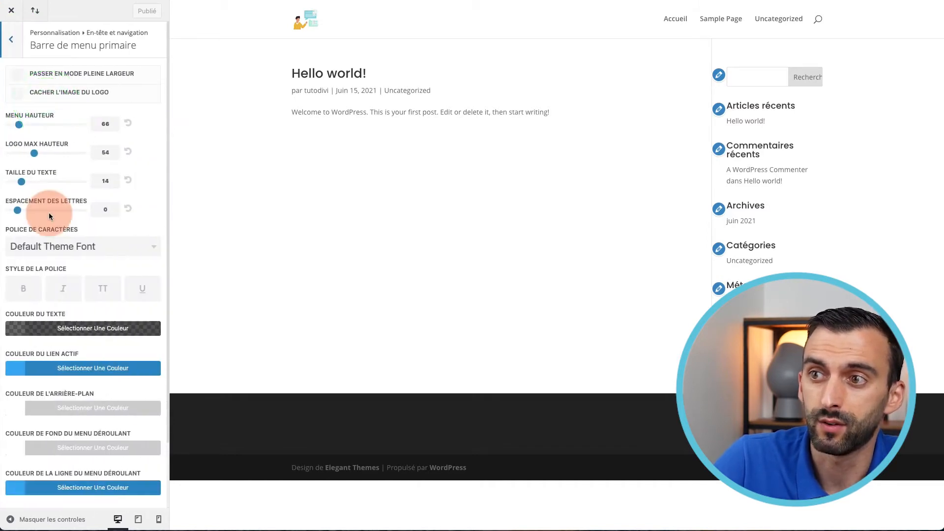
scroll(81, 251, down, 3)
scroll(81, 256, up, 3)
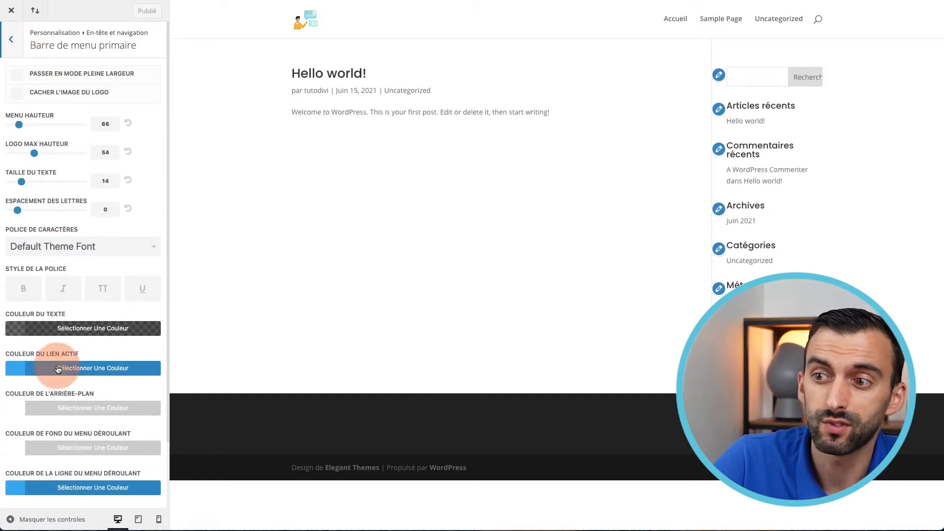
Set the active link colour of the primary menu bar to #ec6338
scroll(51, 363, down, 1)
click(58, 316)
click(22, 333)
text(#EC5338)
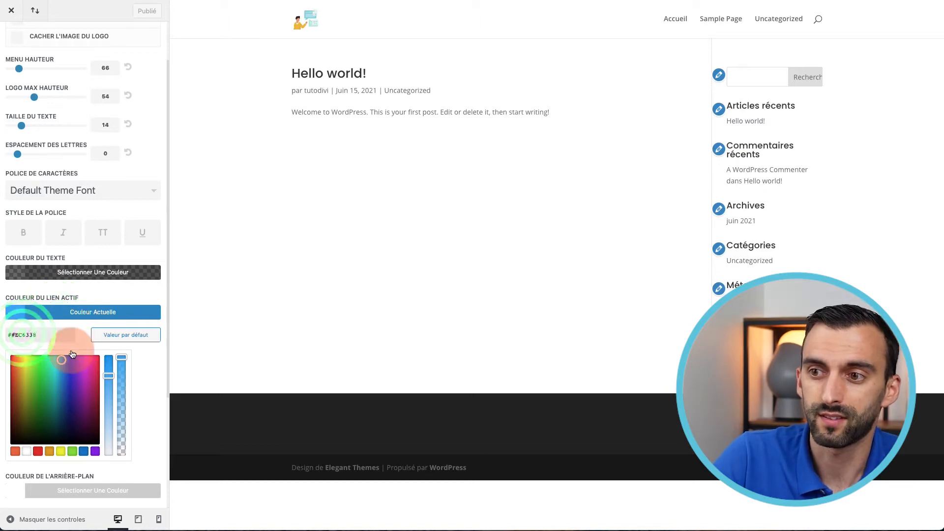
click(12, 336)
key(BackSpace)
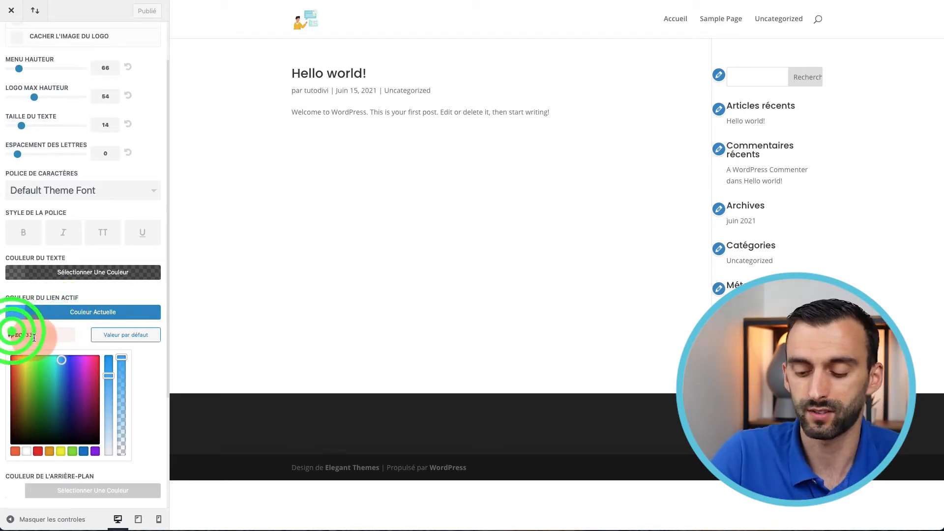
Set the dropdown menu line colour to #ec6338 and publish the customizer changes
scroll(64, 372, down, 3)
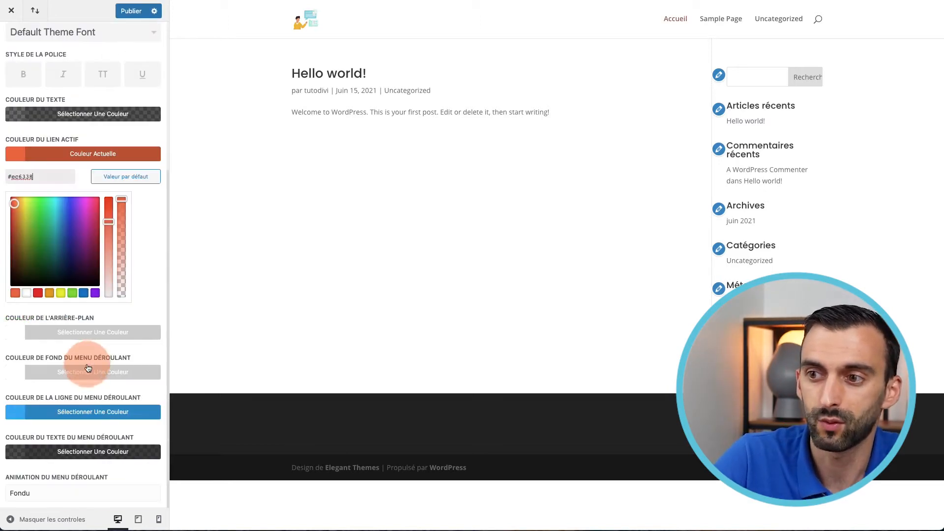
click(75, 412)
click(39, 296)
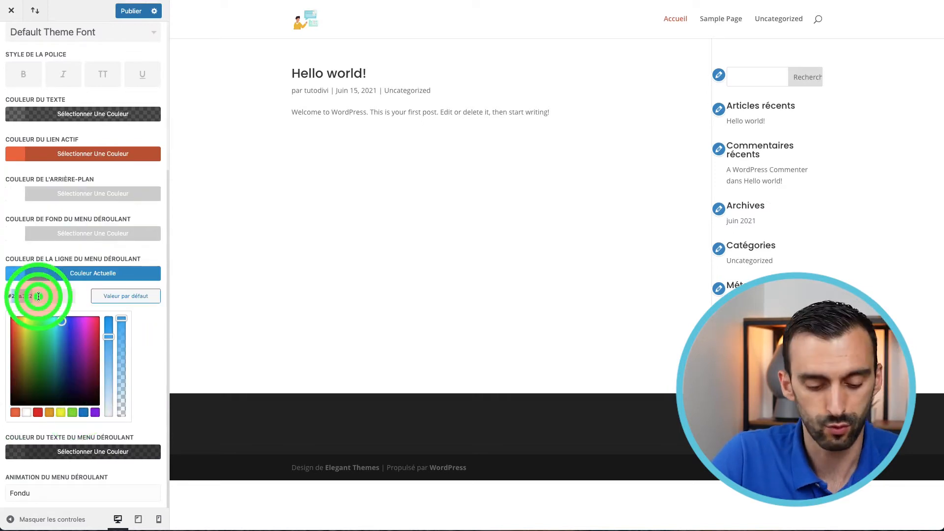
text(#EC6338)
click(13, 298)
key(BackSpace)
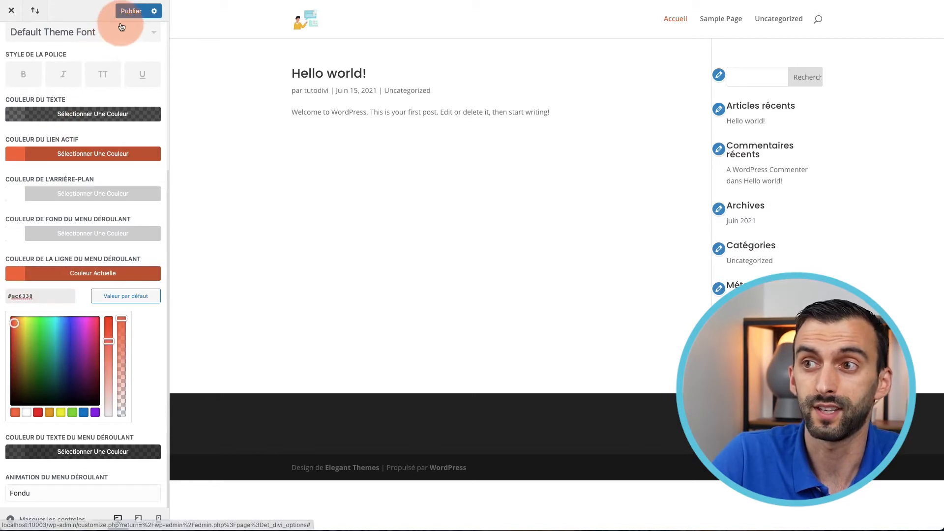
click(127, 13)
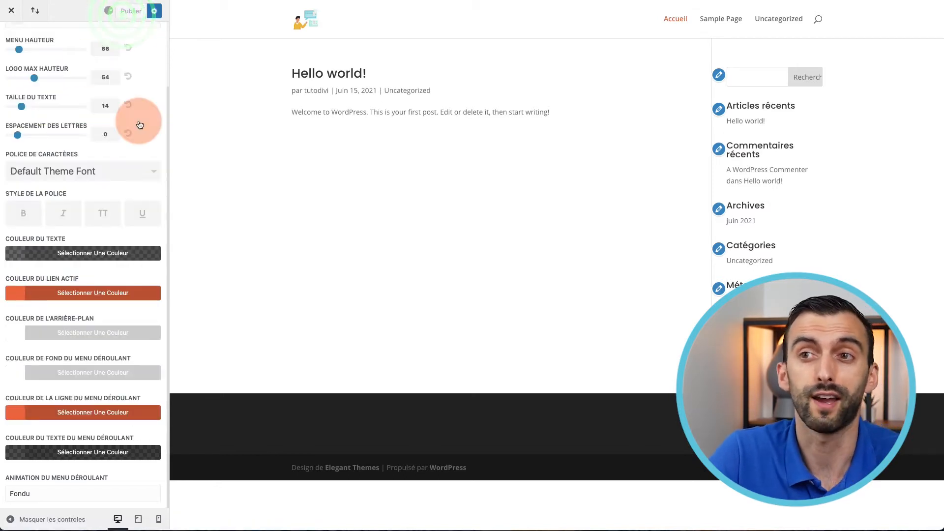
Close the theme customizer and open the list of all pages
scroll(139, 125, up, 3)
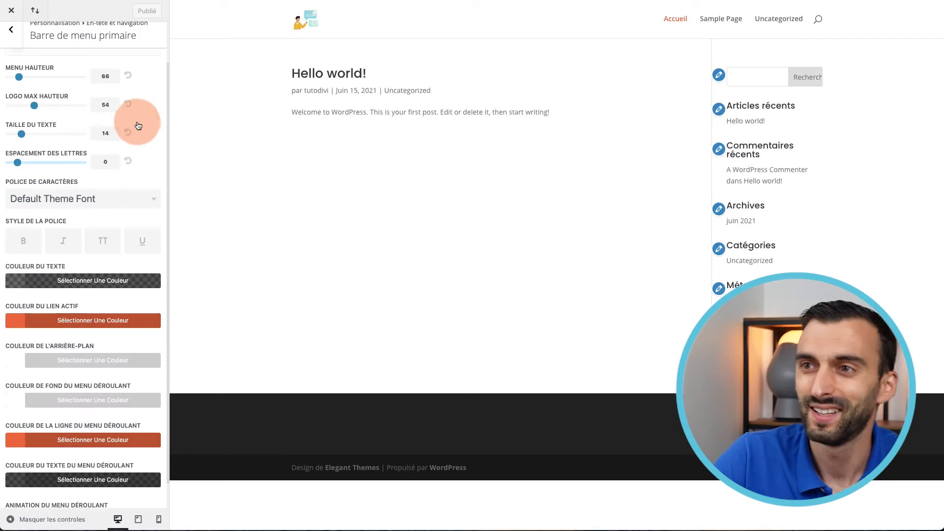
scroll(26, 51, up, 2)
click(8, 34)
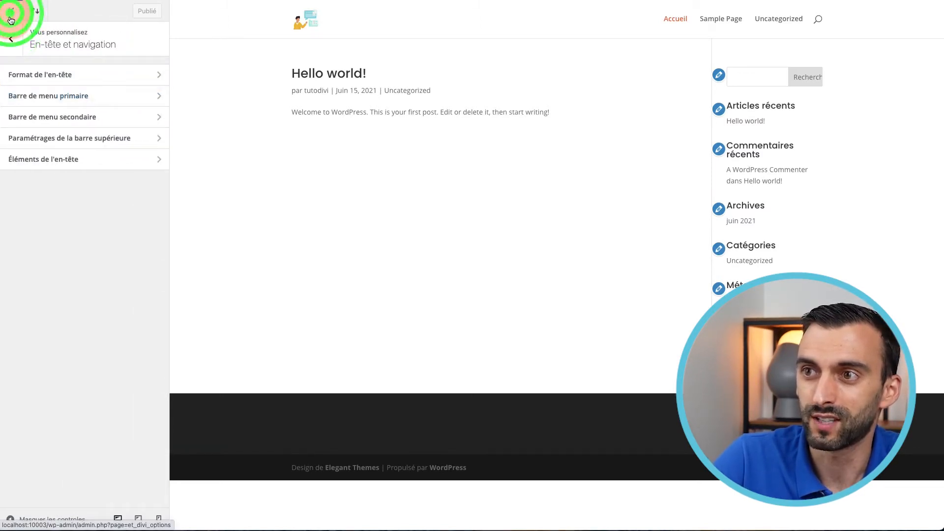
click(11, 19)
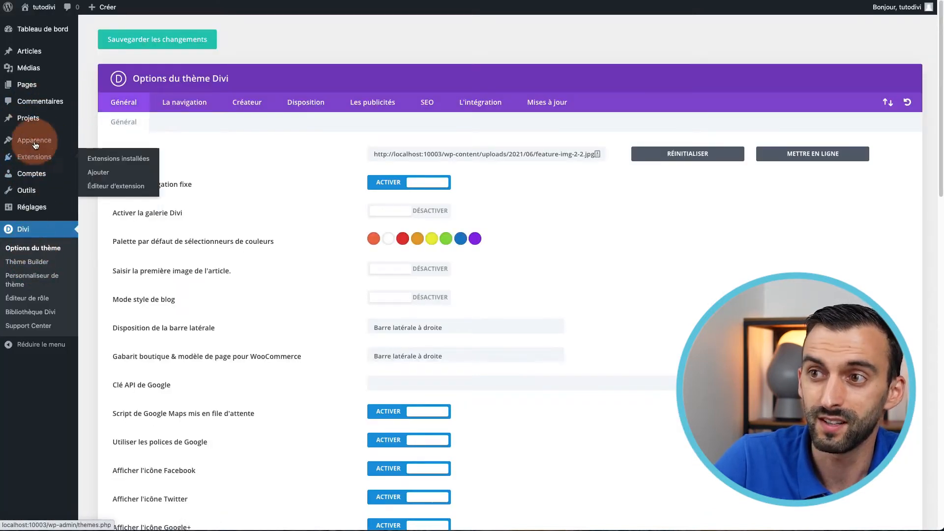
mouse_move(36, 86)
click(102, 83)
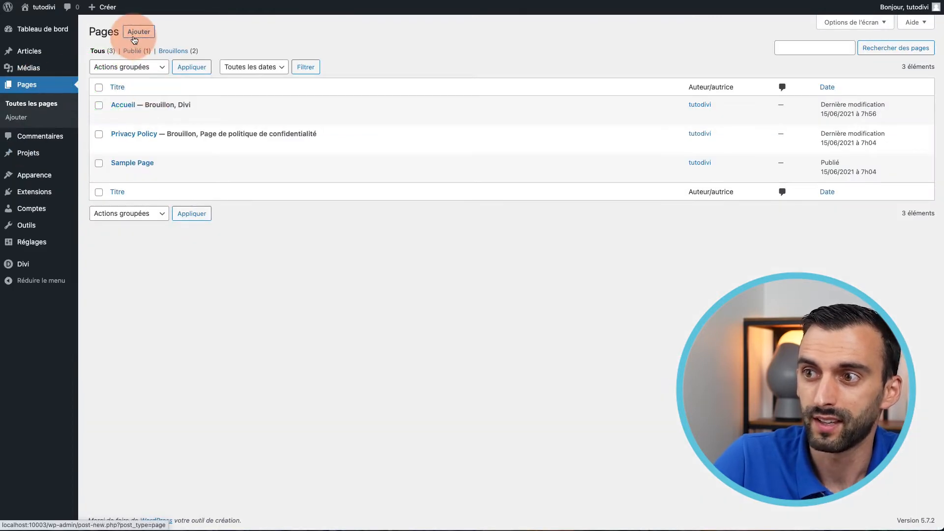
Add a new page, dismiss the block editor welcome guide and title the page "Divi builder"
click(134, 36)
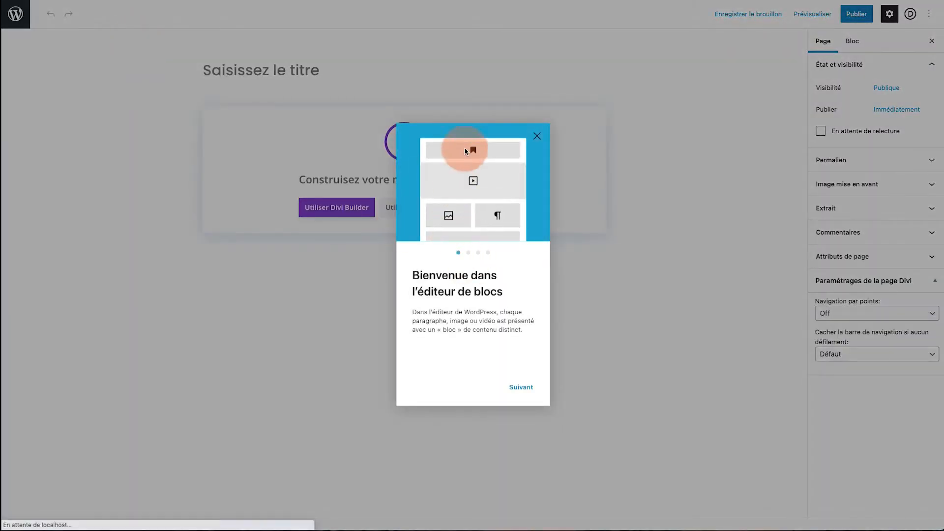
click(537, 136)
click(336, 87)
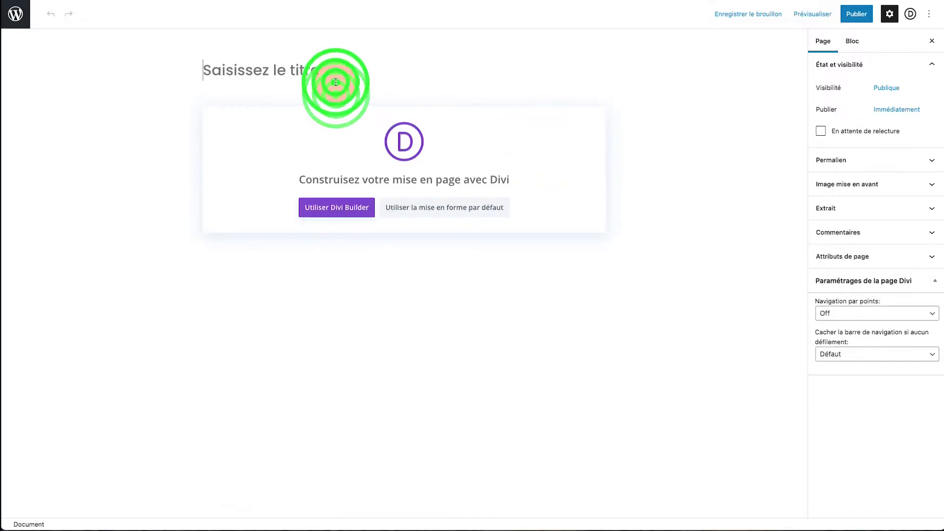
text(Divi builder)
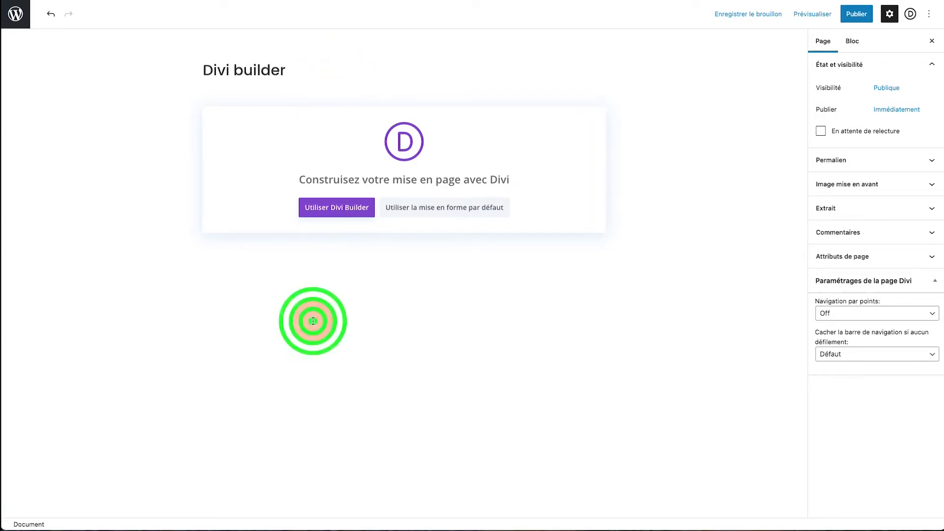
Launch the Divi Builder on the page and choose to build the layout from scratch
click(334, 216)
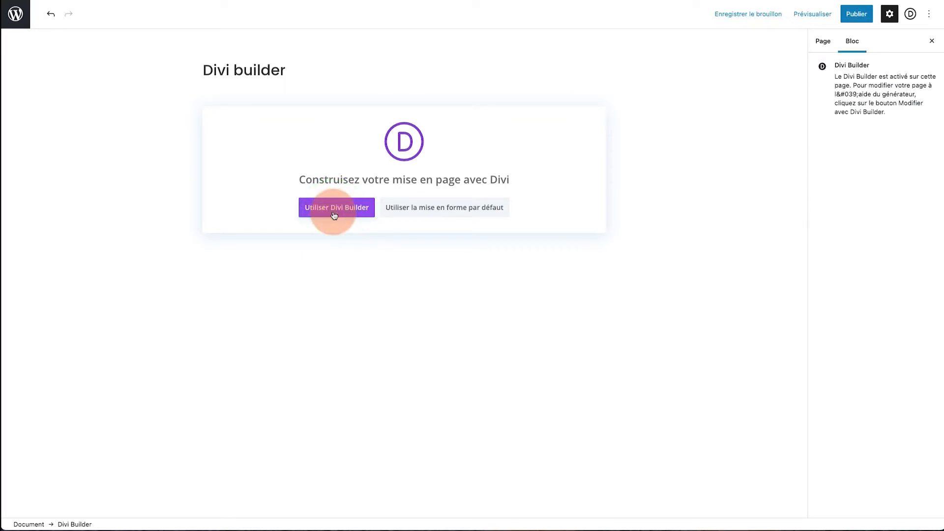
click(334, 215)
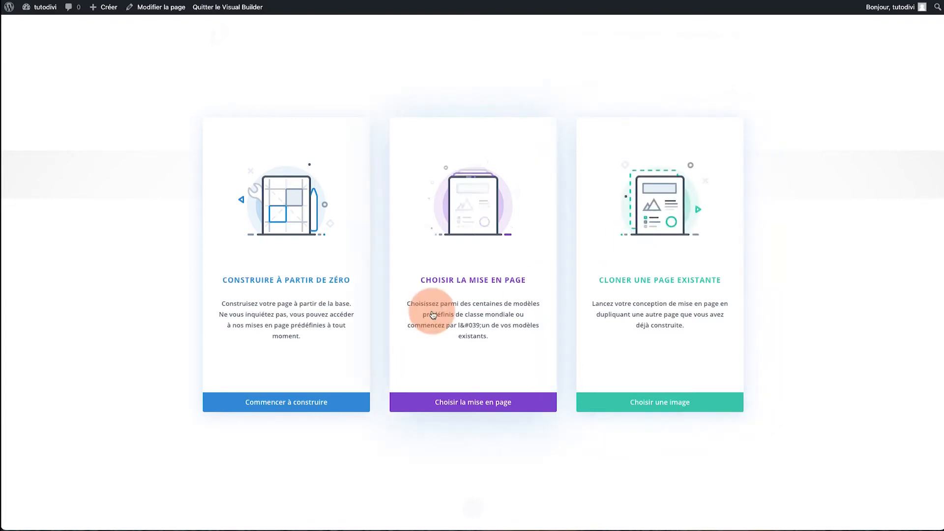
click(315, 294)
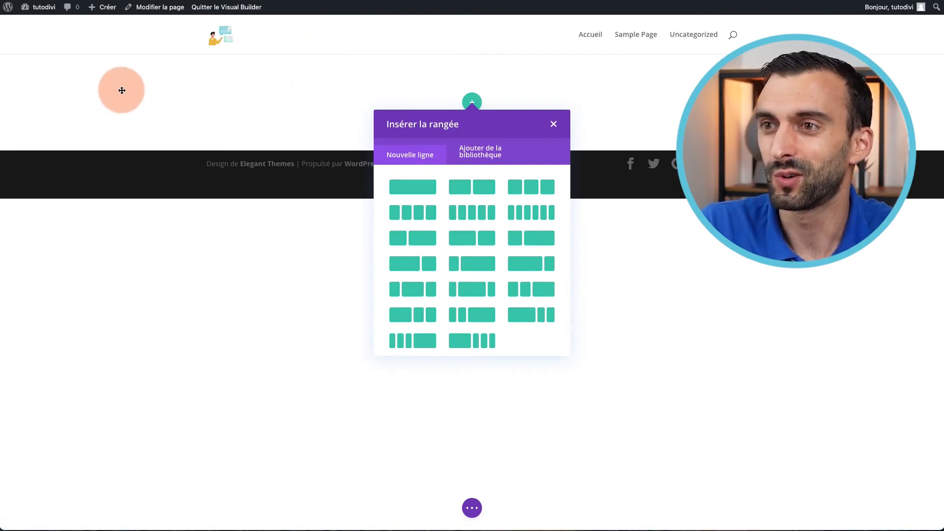
Dismiss the row layout chooser and add a second regular section below the first one
click(120, 79)
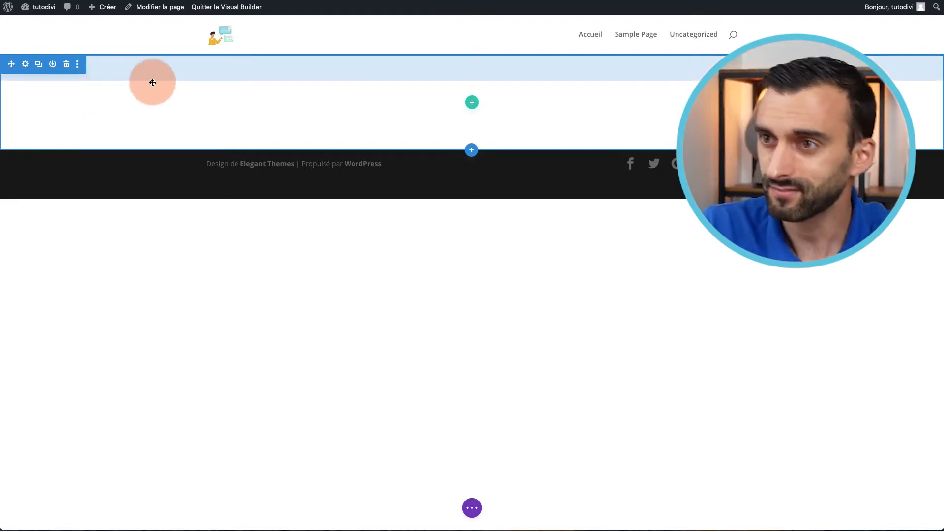
click(471, 149)
click(402, 243)
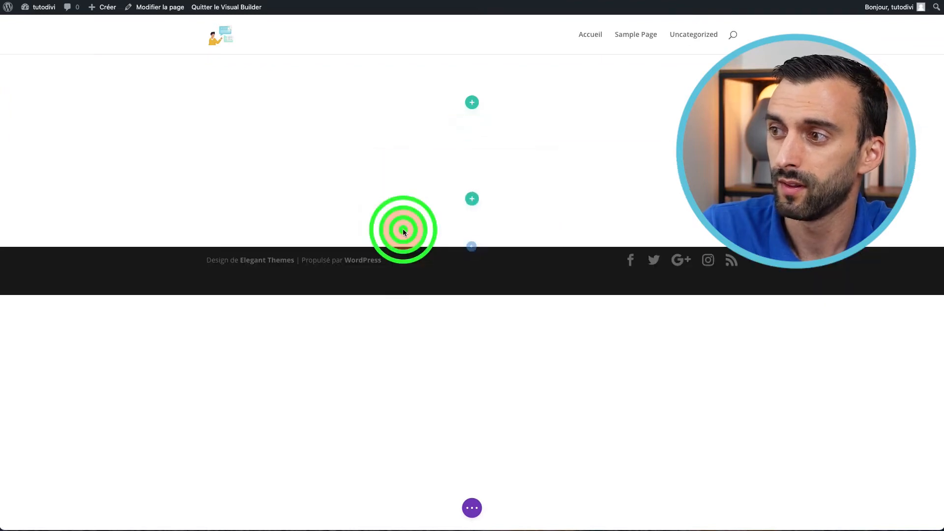
click(294, 184)
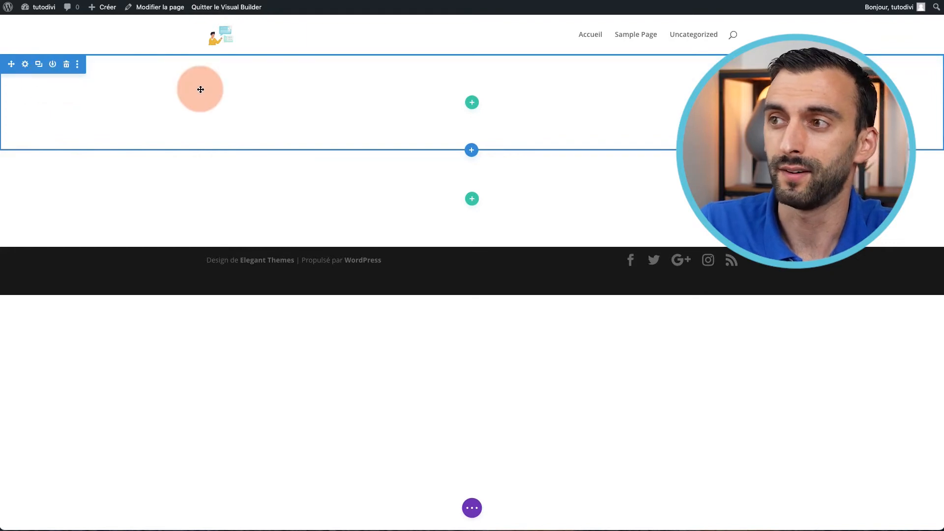
Insert a row with two equal columns in the first section and add a Résumé module to its first column
click(472, 103)
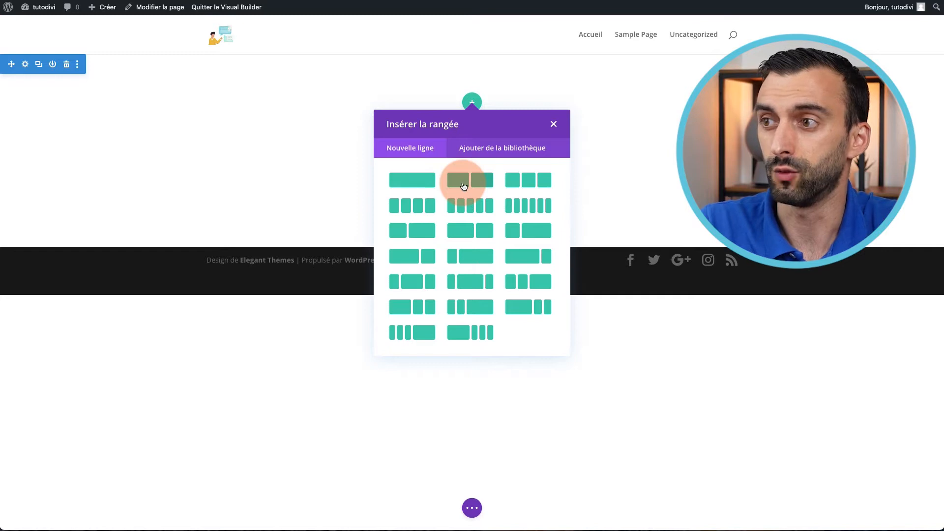
click(463, 186)
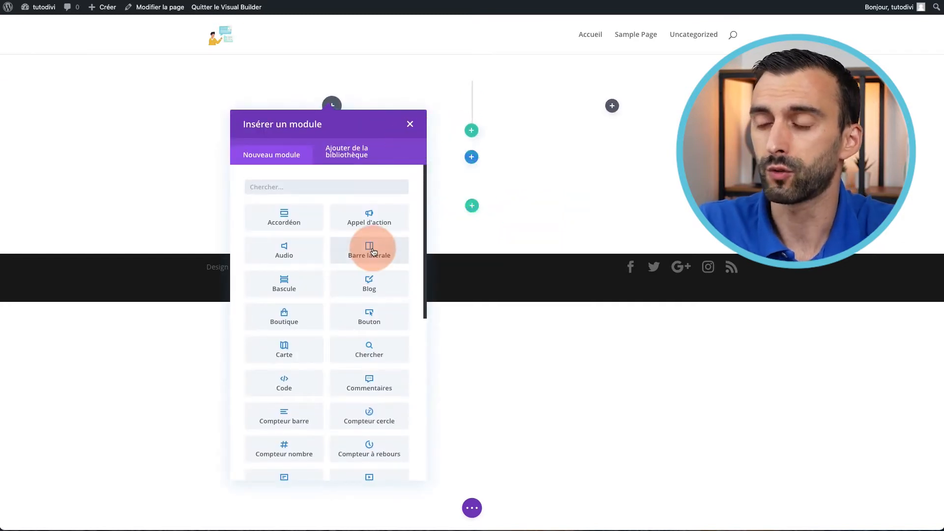
scroll(368, 310, down, 8)
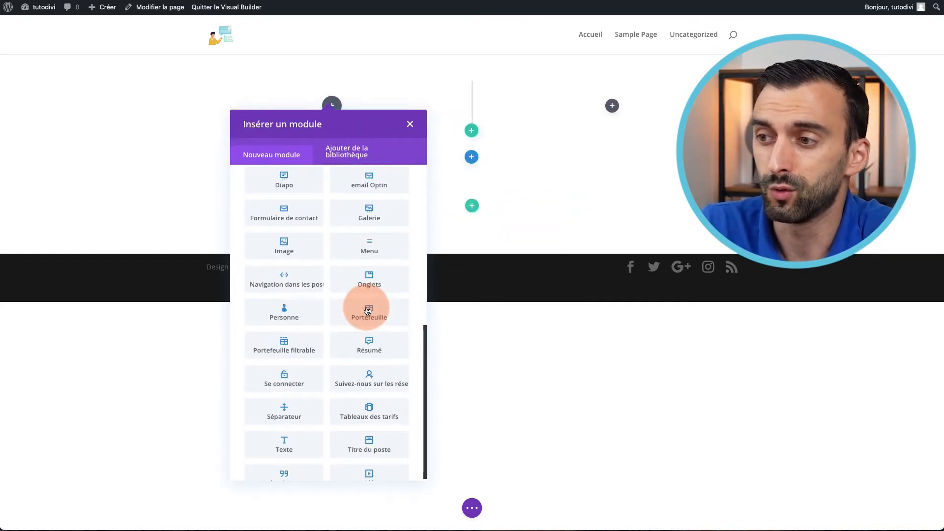
scroll(367, 311, down, 1)
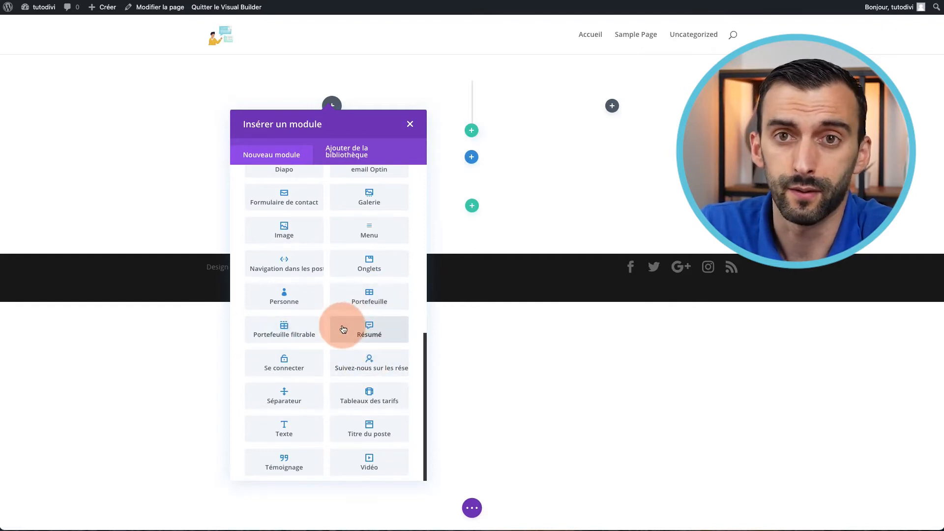
scroll(393, 308, up, 1)
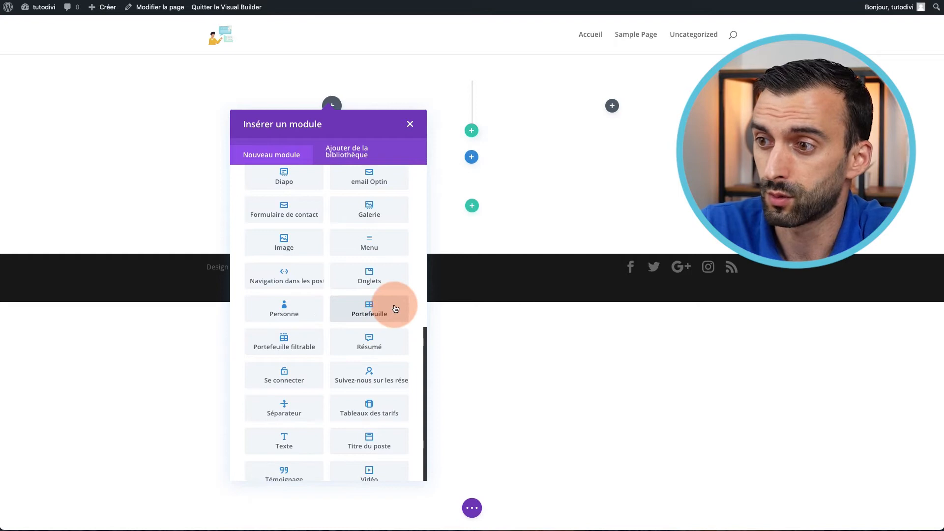
click(373, 346)
Enlarge the Résumé module's settings window and review its available style options
mouse_move(302, 217)
mouse_down()
mouse_move(307, 146)
mouse_move(302, 205)
mouse_move(219, 234)
mouse_move(254, 272)
mouse_up()
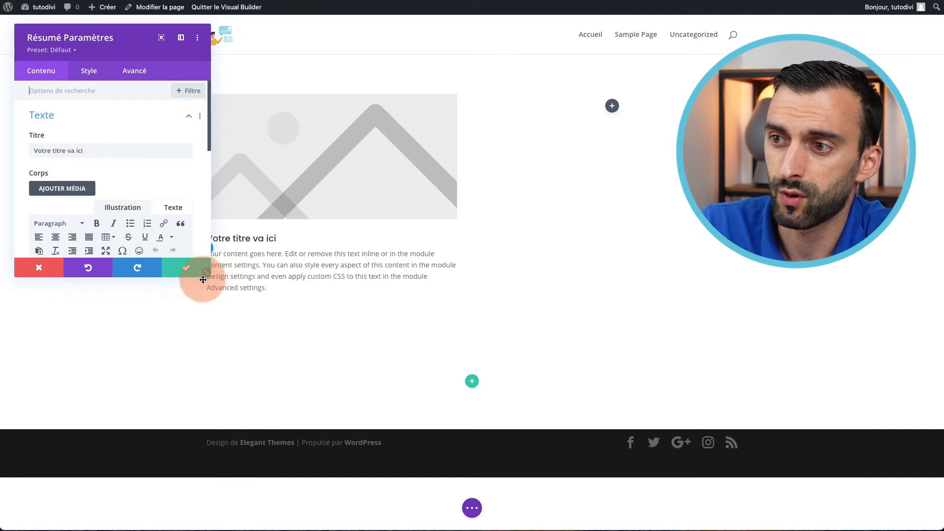
drag(209, 272, 212, 437)
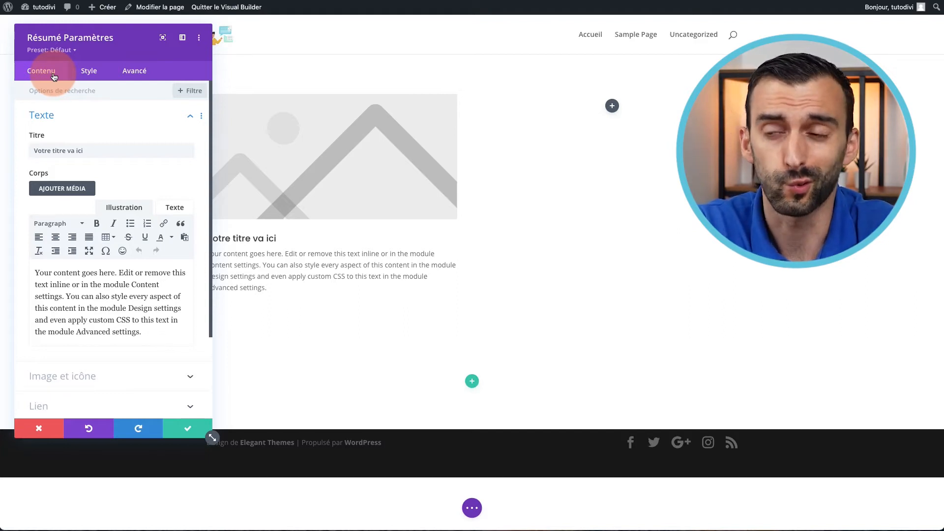
click(95, 74)
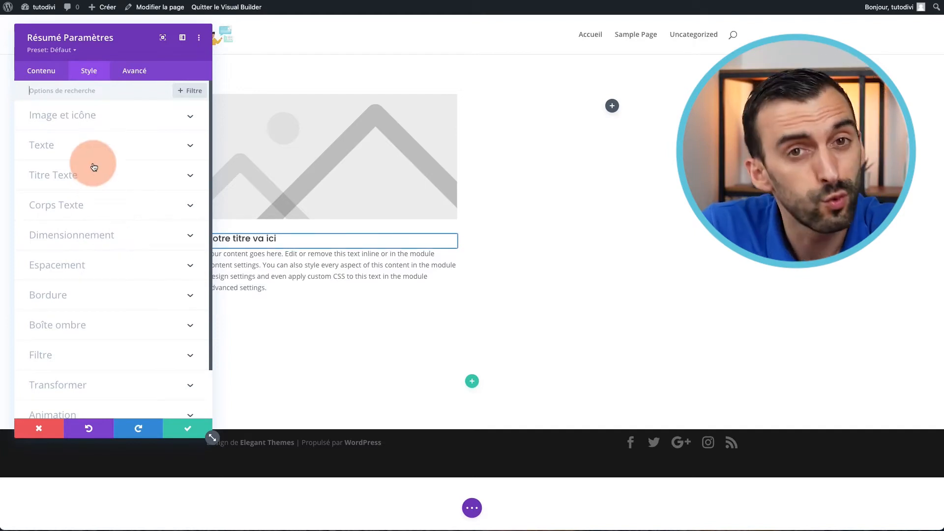
scroll(104, 298, down, 2)
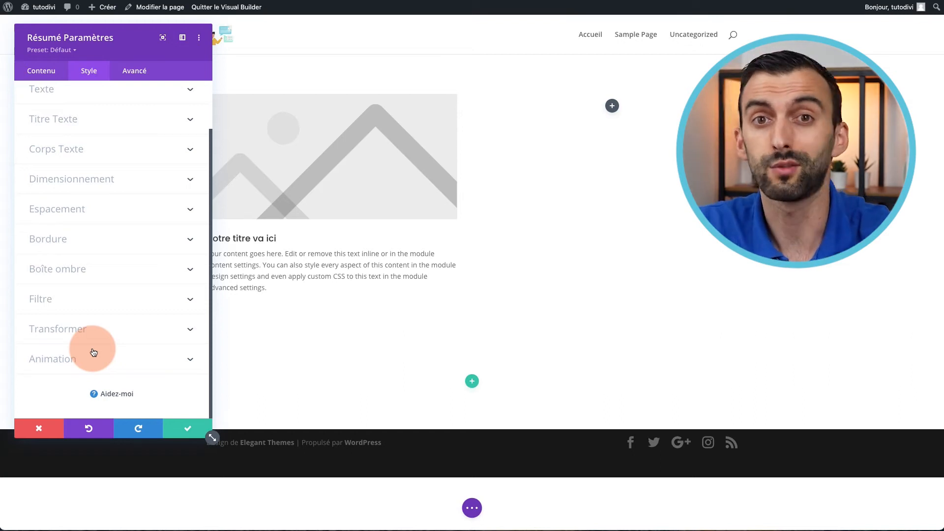
scroll(147, 310, up, 2)
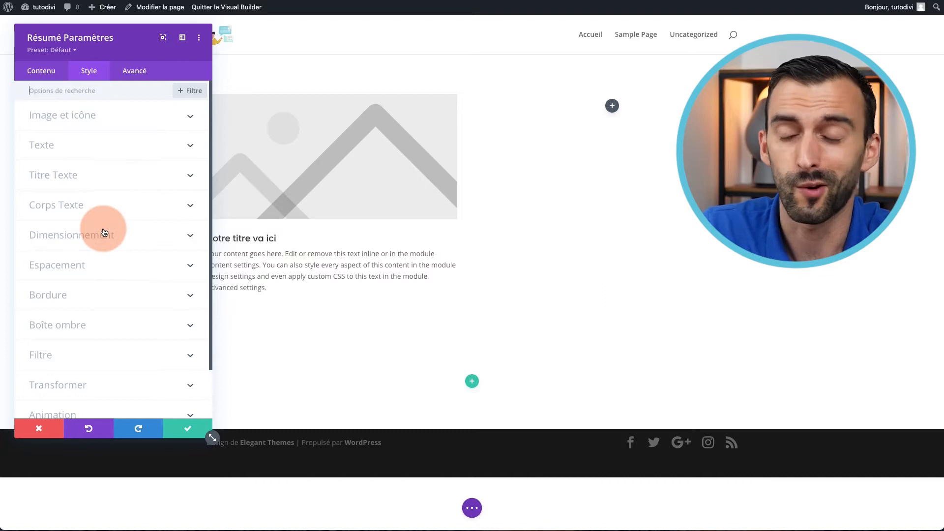
Try disabling the Résumé module on phone and tablet in its visibility options, and return to its content settings
click(131, 66)
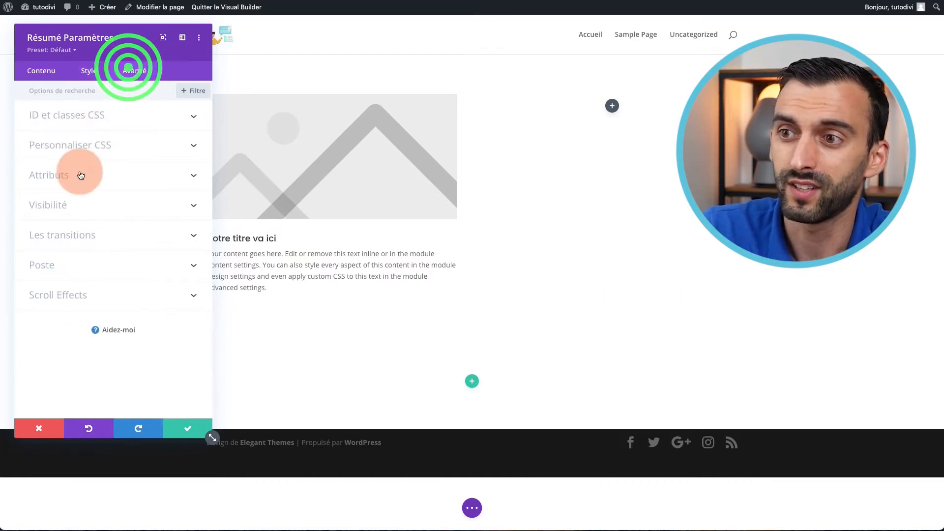
click(93, 204)
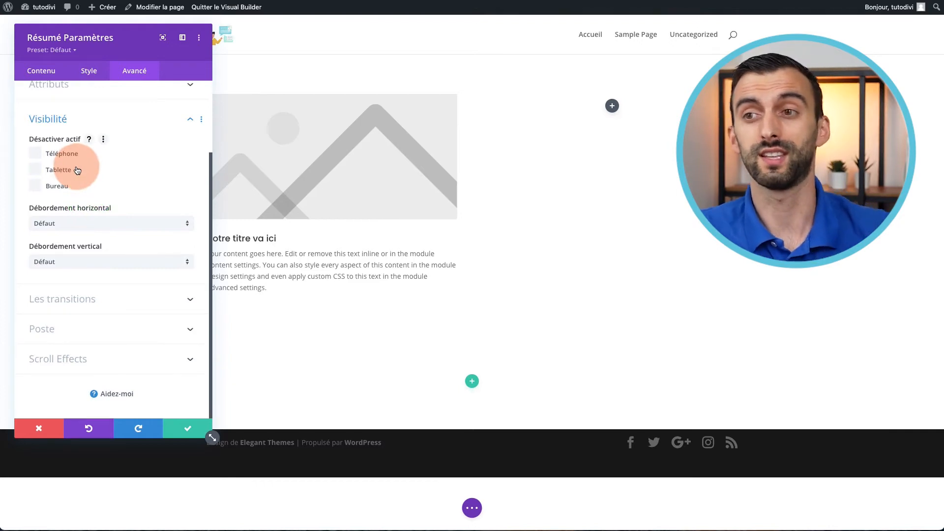
click(52, 158)
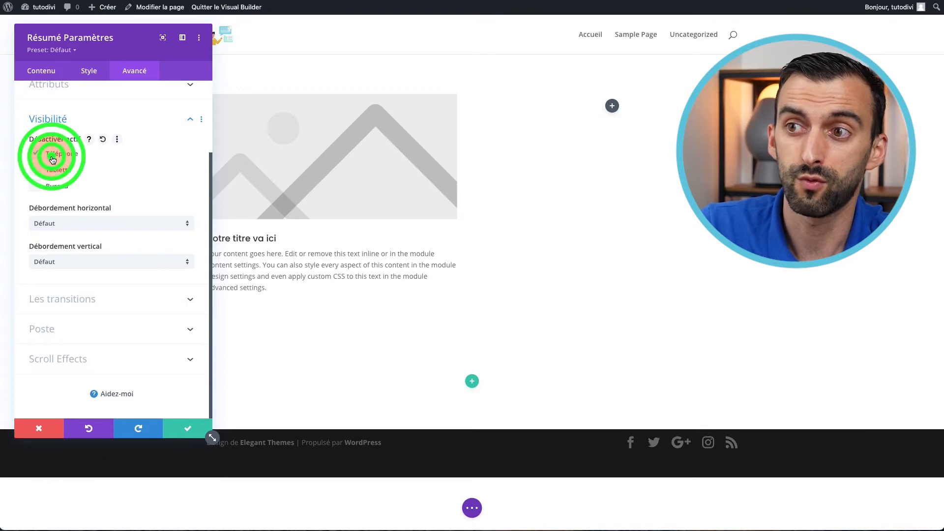
click(42, 169)
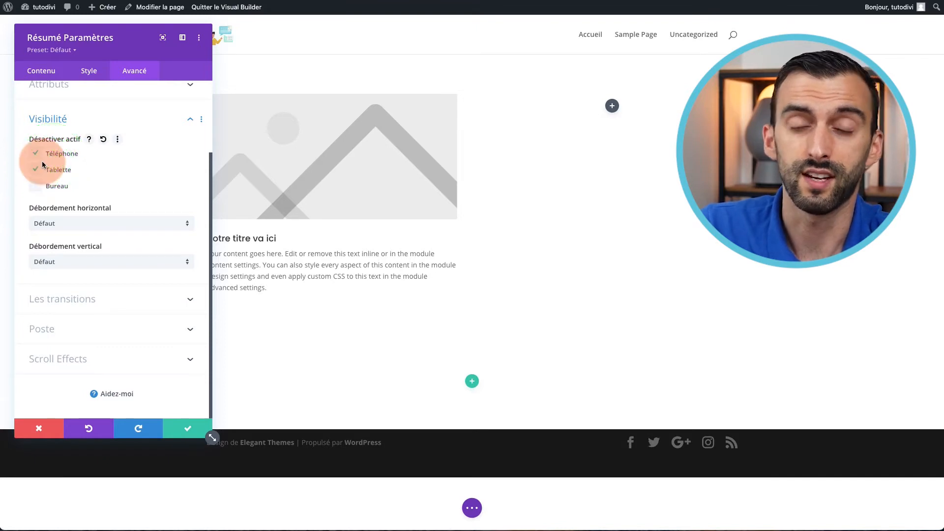
click(45, 158)
click(44, 169)
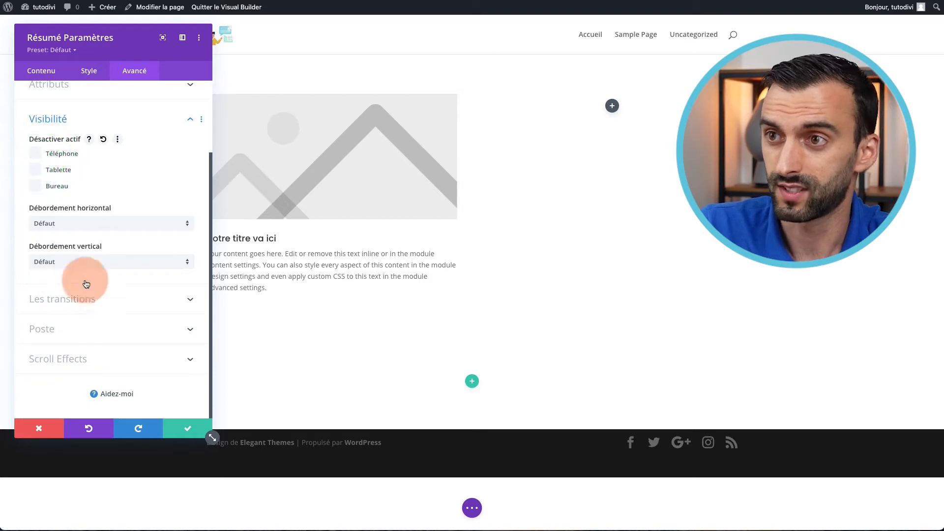
click(39, 70)
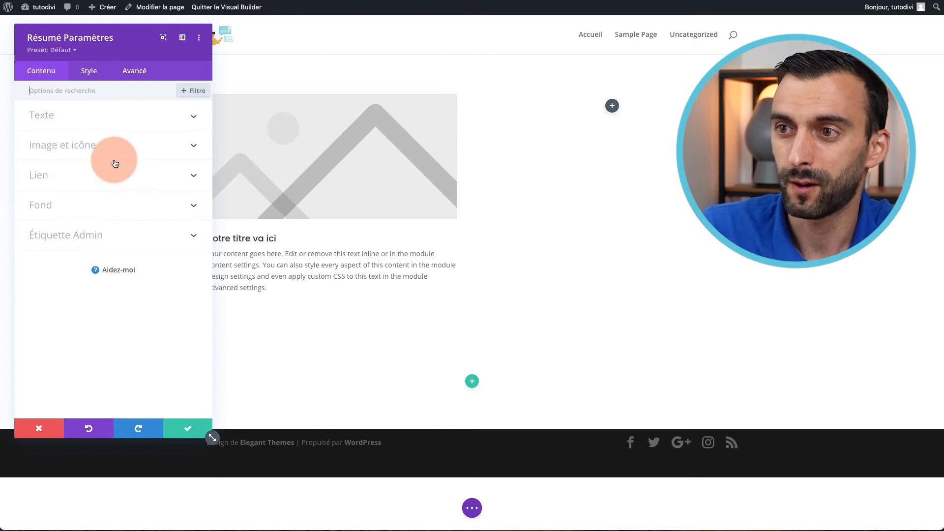
Review the Résumé module's image and icon style options, including placement, alignment and borders, and return to its content settings
click(267, 143)
click(84, 72)
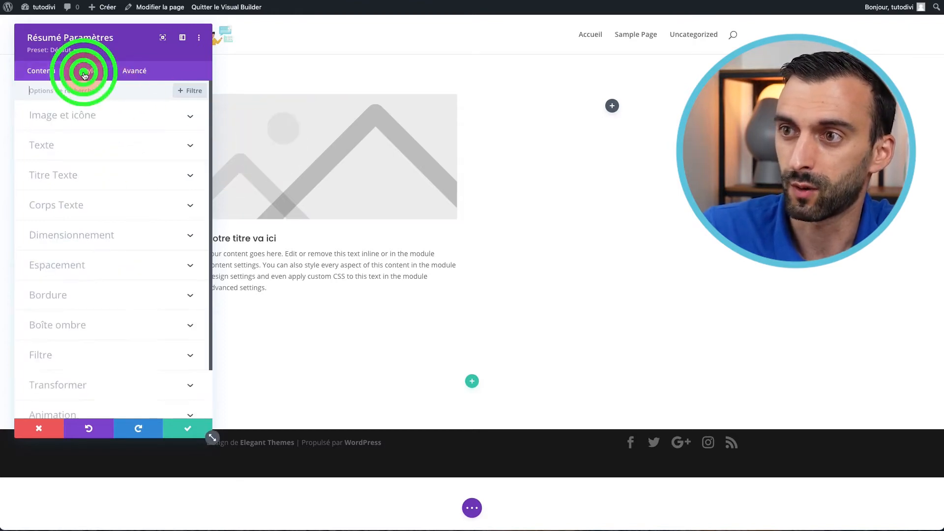
click(87, 114)
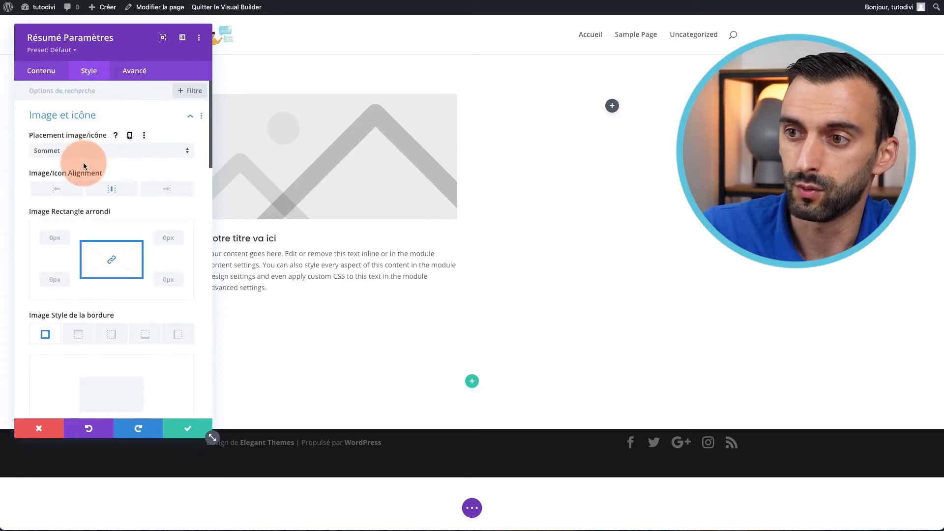
scroll(84, 166, down, 1)
click(43, 74)
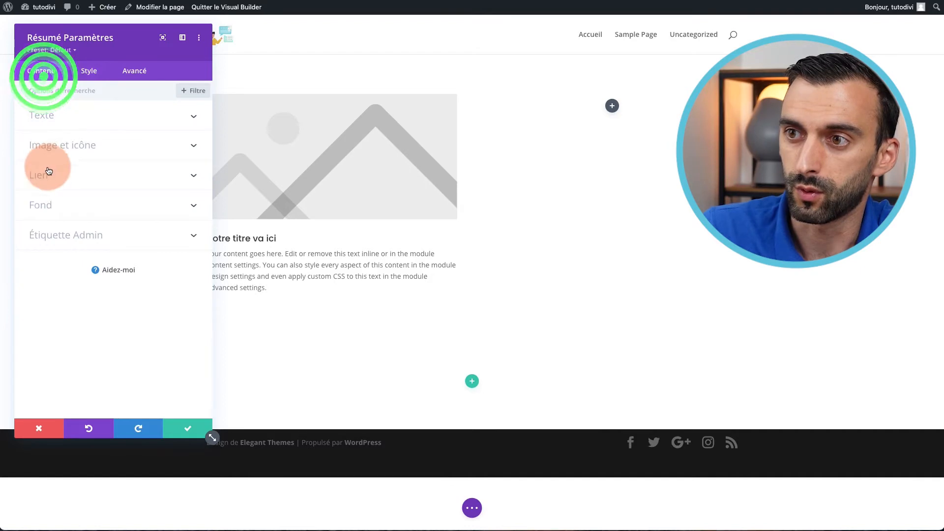
Enable icons in the Résumé module in place of the image and choose the circled right-pointing triangle icon
click(67, 144)
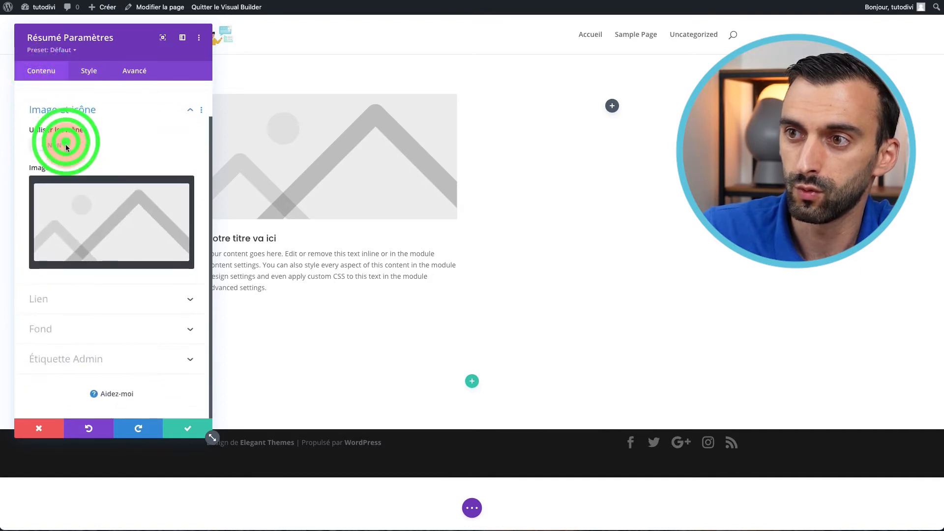
click(35, 146)
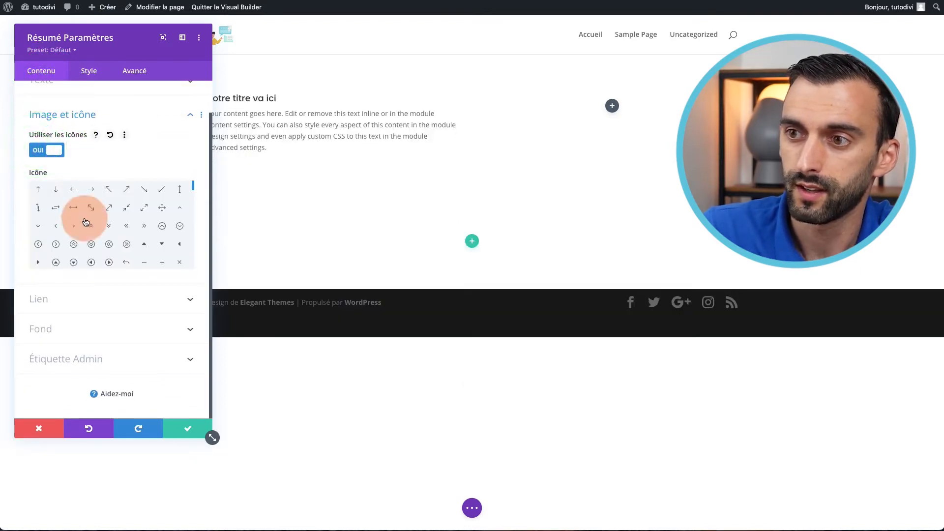
click(109, 262)
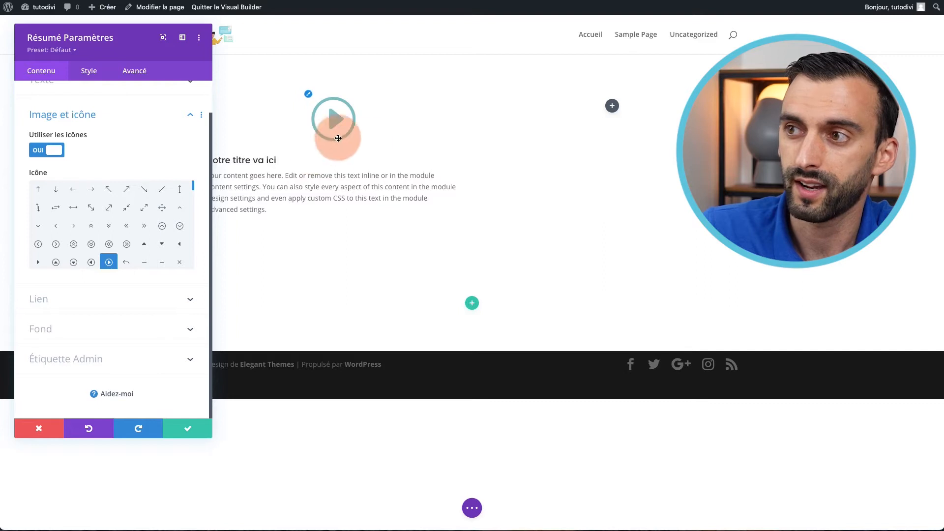
Set the Résumé module's icon colour to orange #ec6338 and save the module settings
click(308, 94)
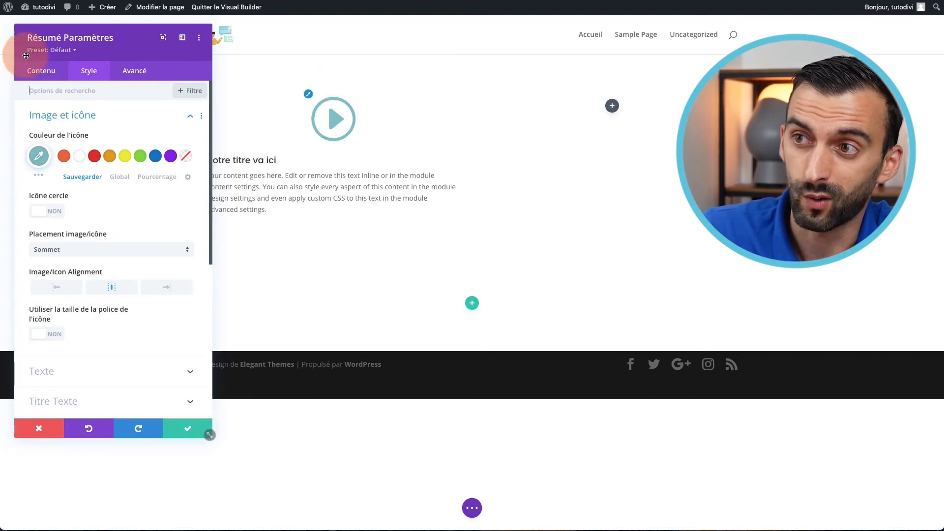
click(69, 157)
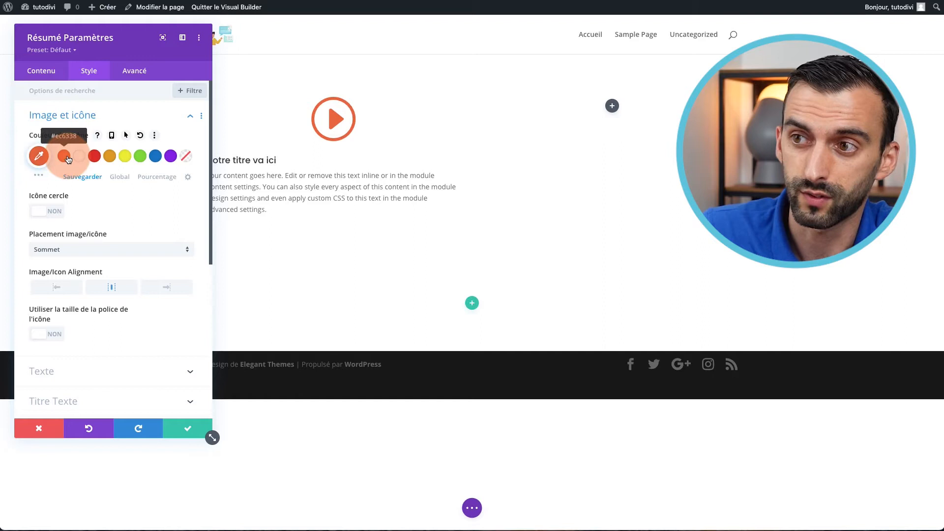
click(252, 161)
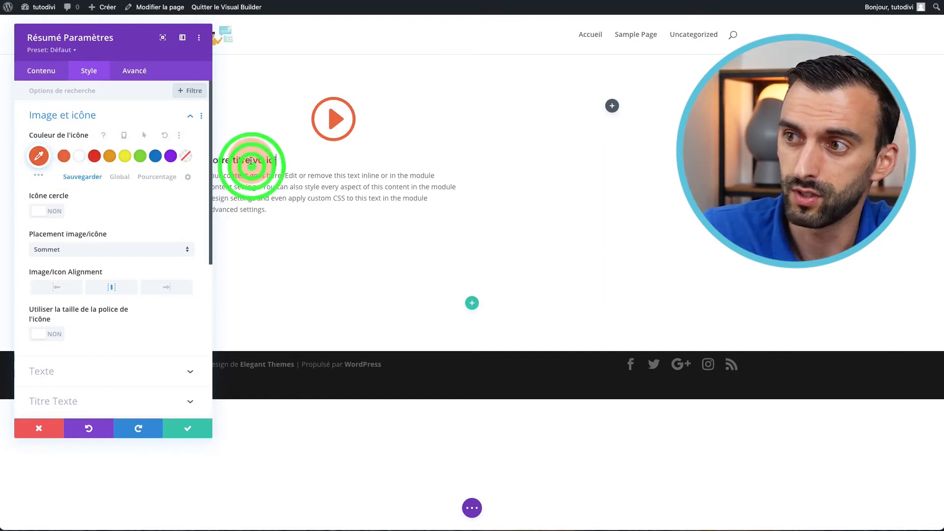
click(185, 420)
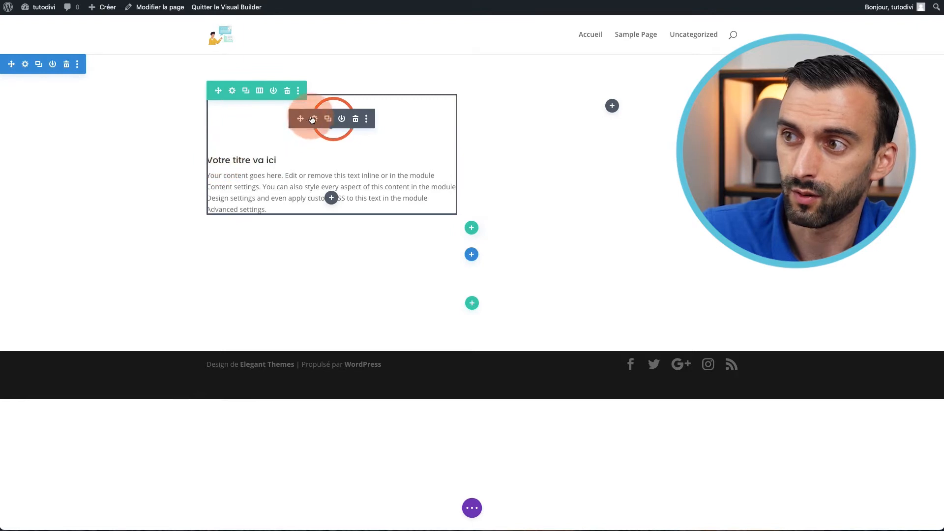
click(263, 166)
click(317, 113)
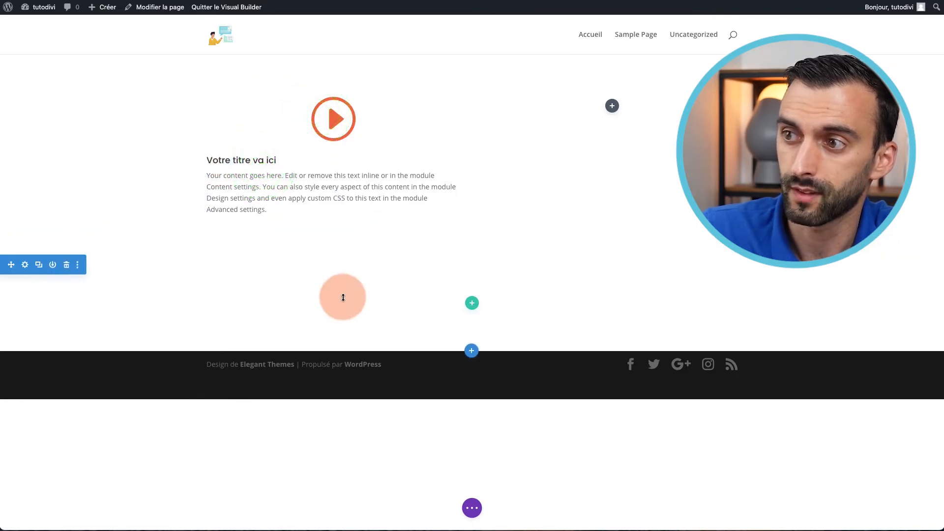
click(250, 167)
click(169, 107)
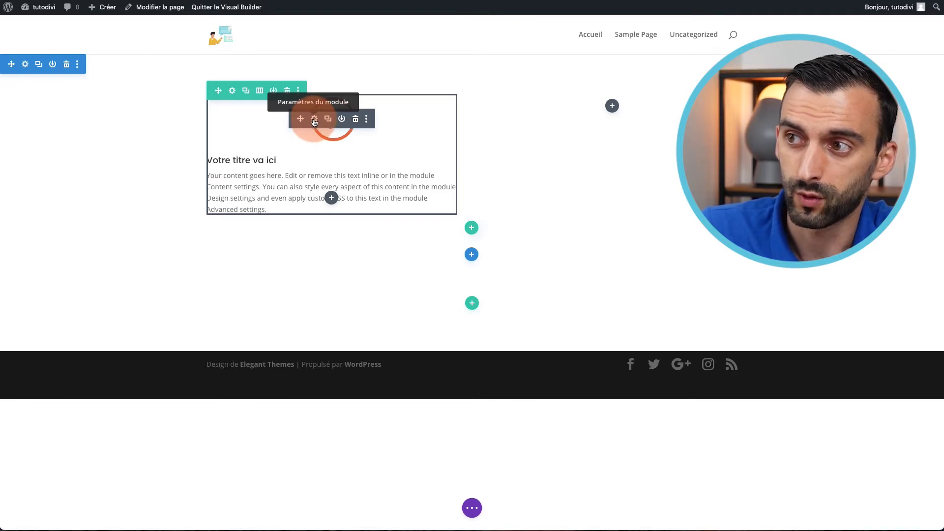
Move the Résumé module from the first column into the row's second column
drag(301, 118, 619, 104)
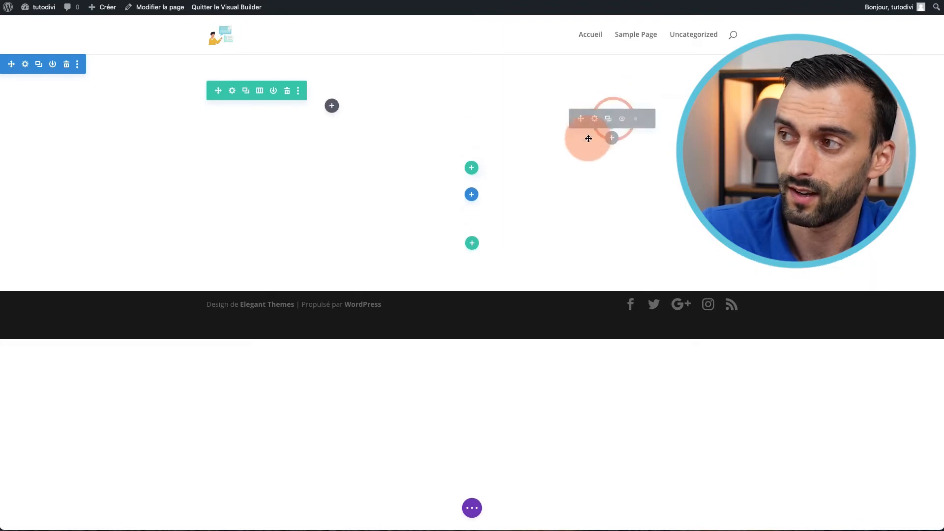
drag(589, 139, 590, 117)
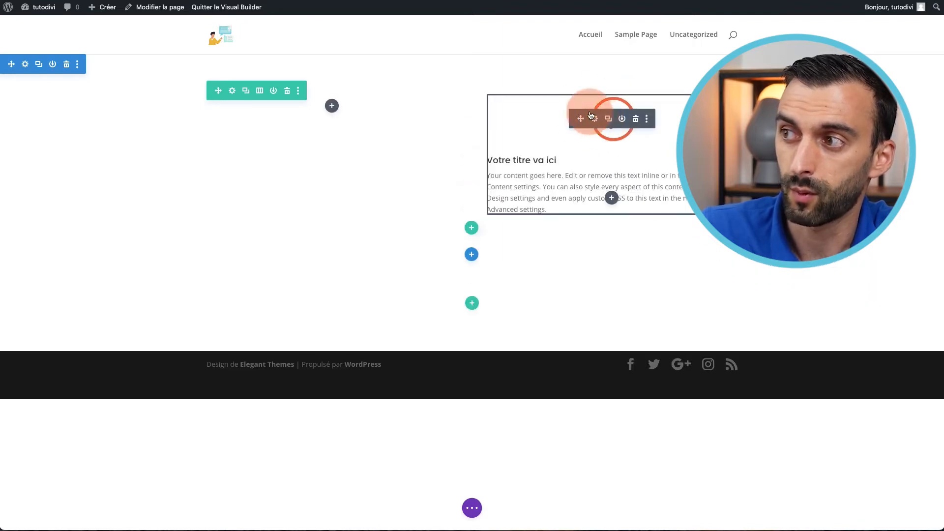
Open the moved Résumé module's title text style and set the title colour to the same orange as the icon
click(593, 117)
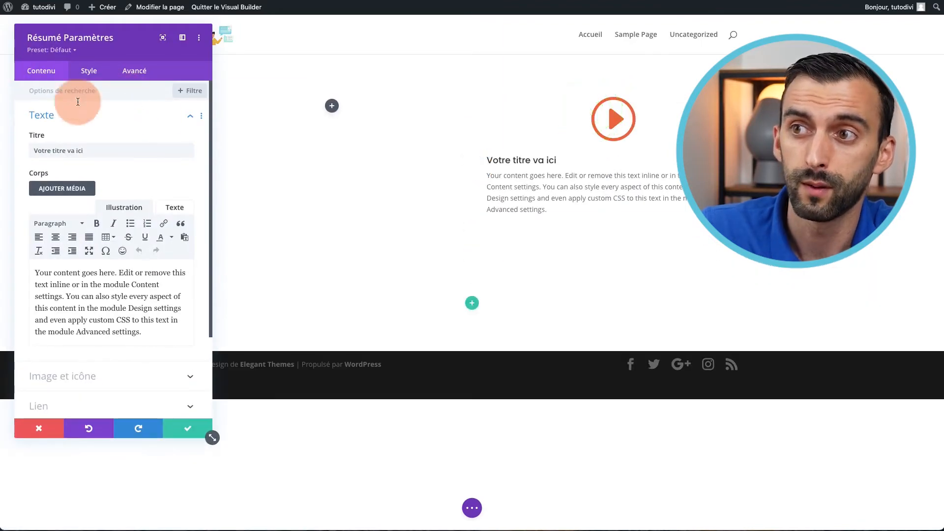
click(626, 123)
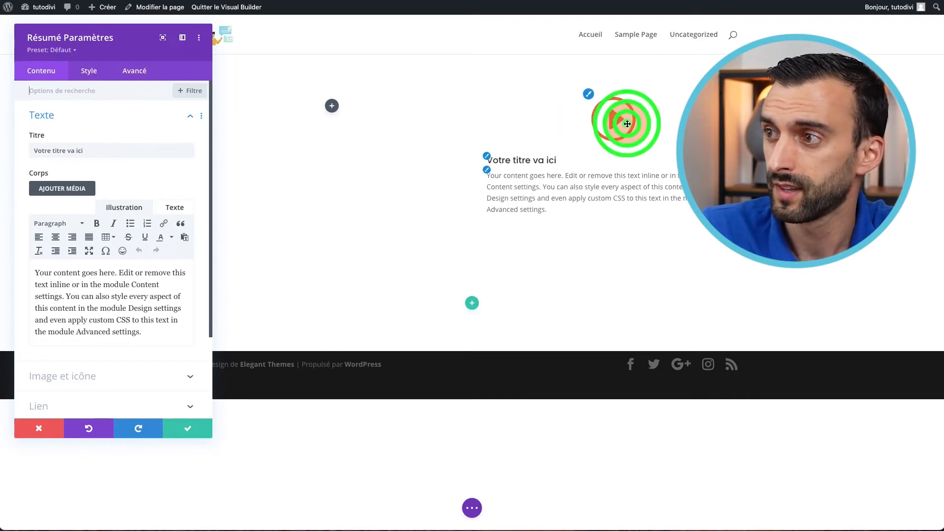
click(487, 162)
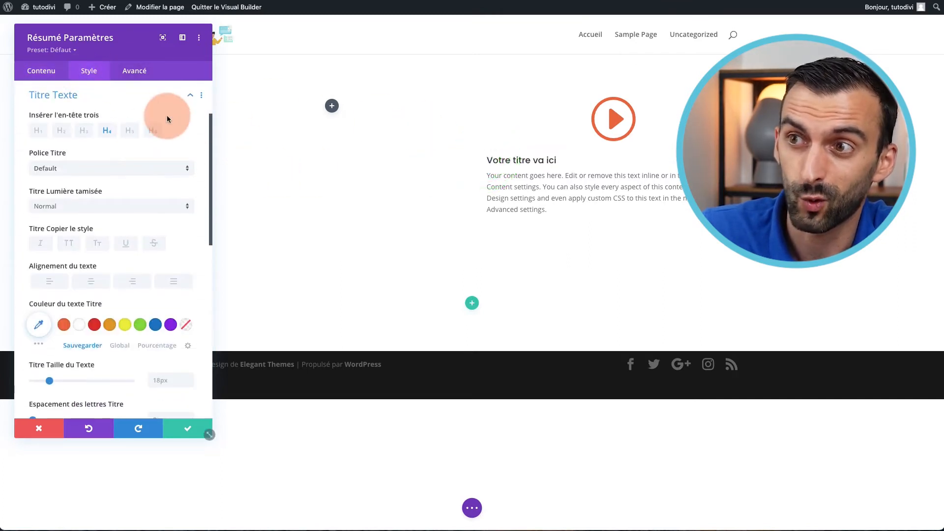
mouse_move(84, 154)
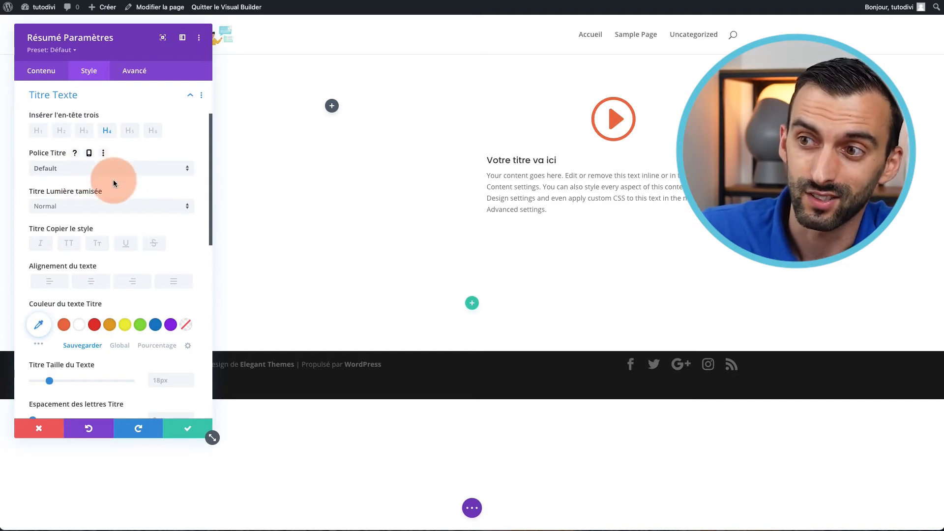
scroll(113, 180, down, 1)
scroll(113, 179, down, 1)
scroll(113, 182, up, 4)
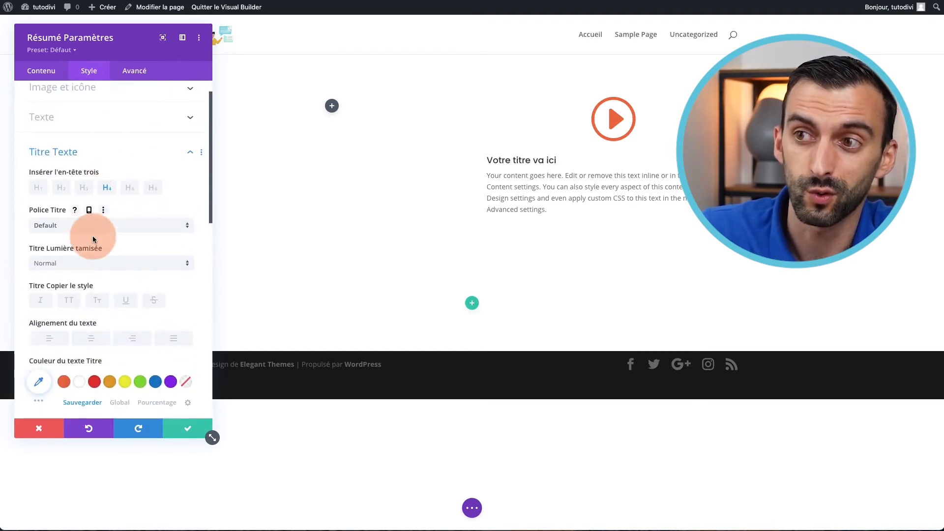
scroll(96, 226, down, 5)
scroll(92, 240, up, 4)
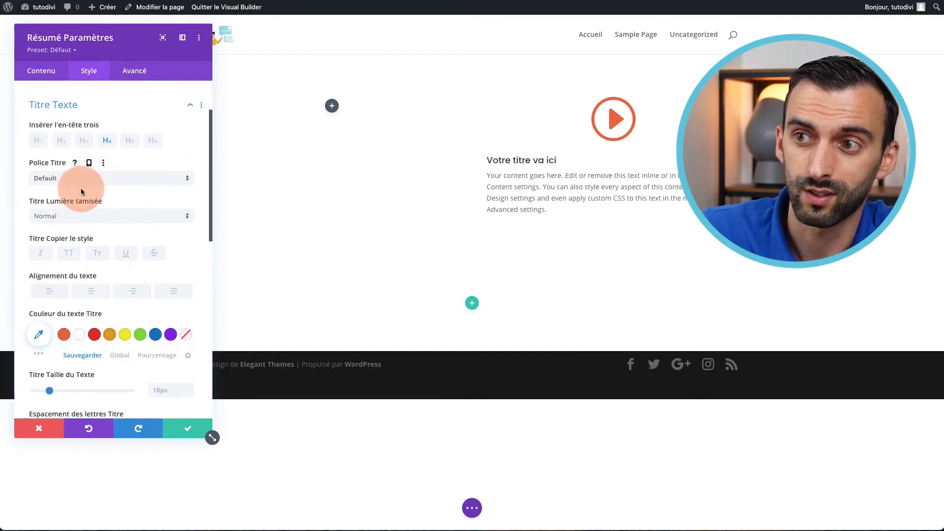
scroll(88, 270, down, 1)
click(65, 298)
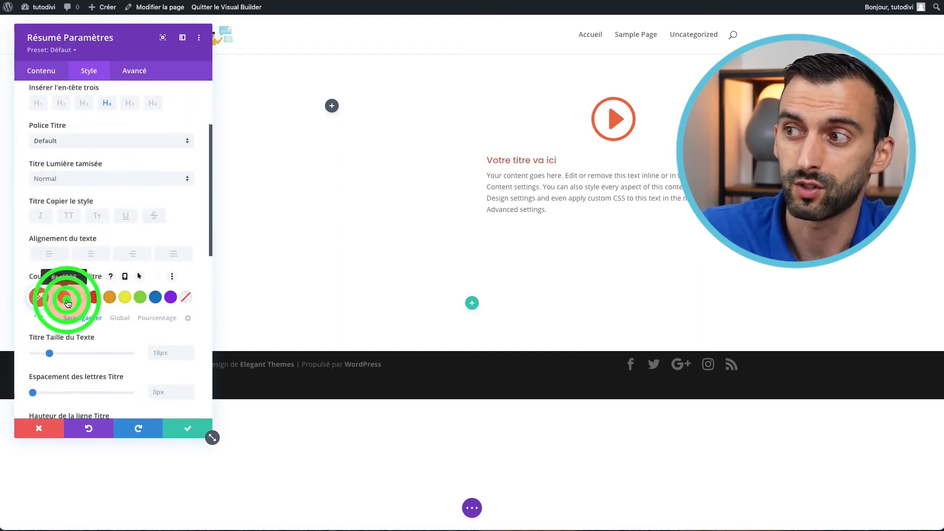
Enable responsive title text size, preview it on tablet and phone, and save the module settings from the desktop view
scroll(64, 297, down, 3)
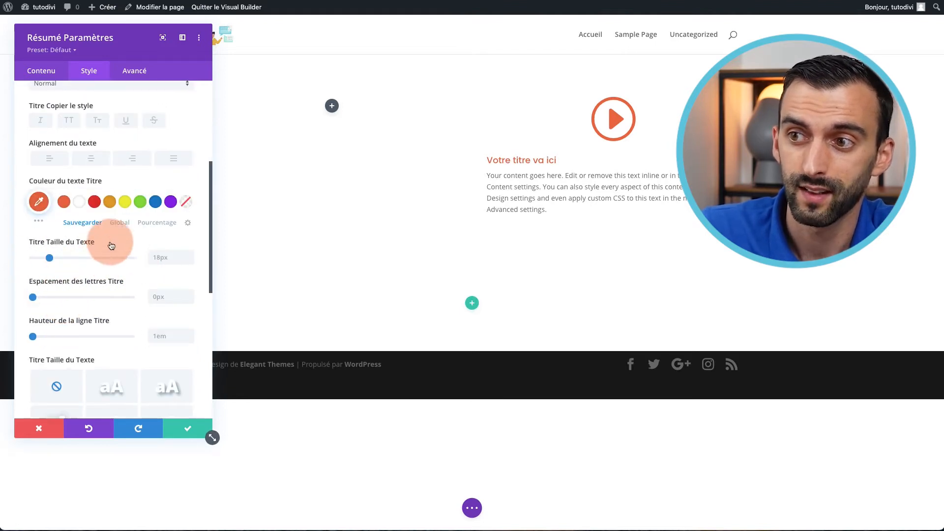
mouse_move(87, 242)
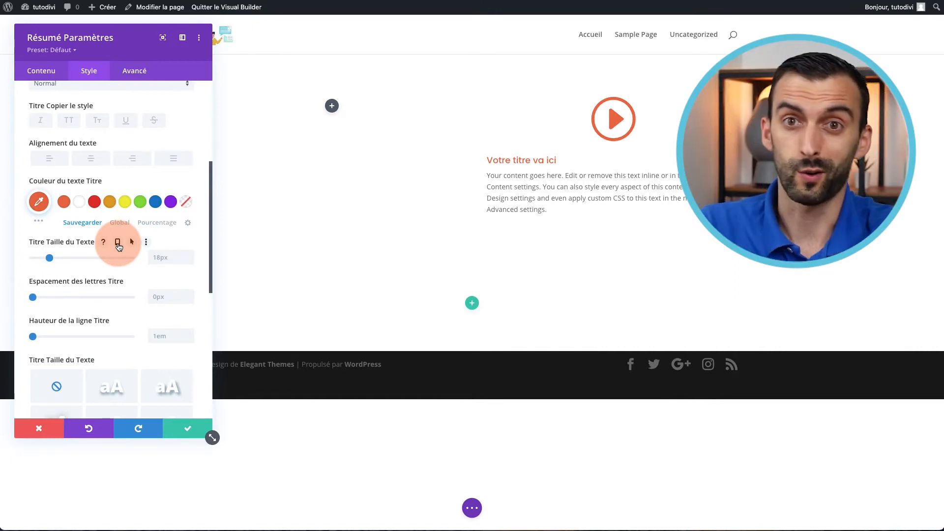
click(118, 246)
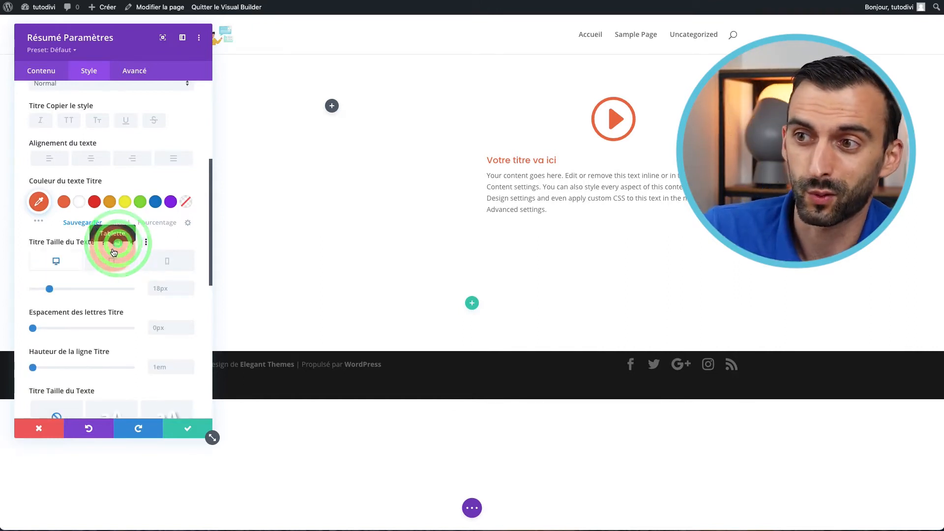
click(118, 263)
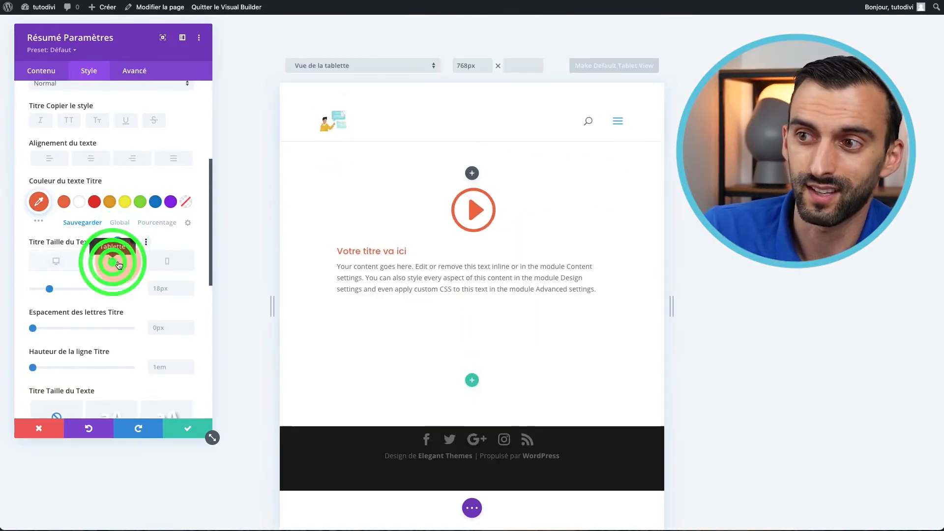
click(171, 265)
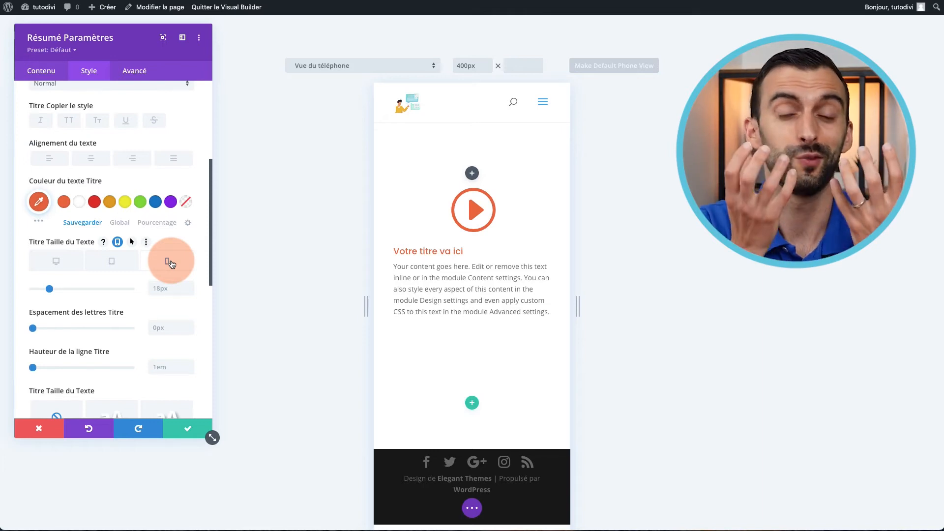
click(56, 261)
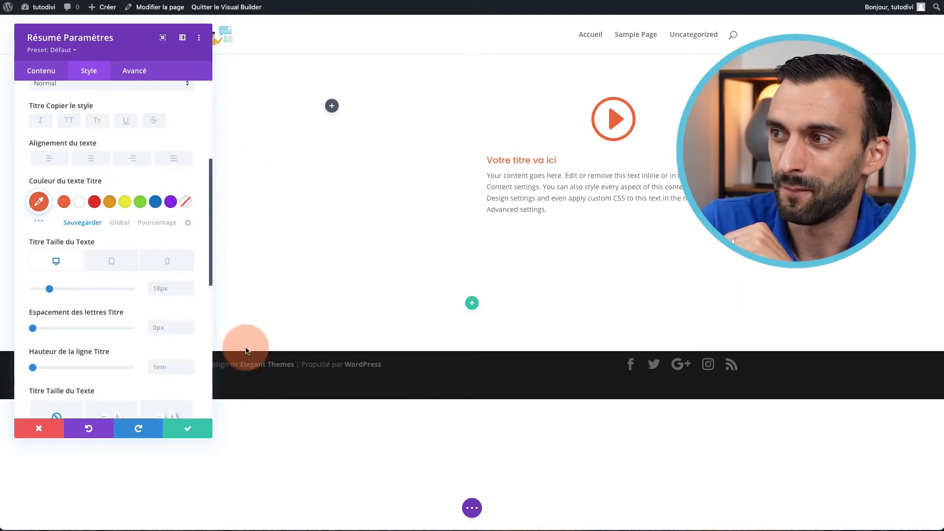
click(187, 428)
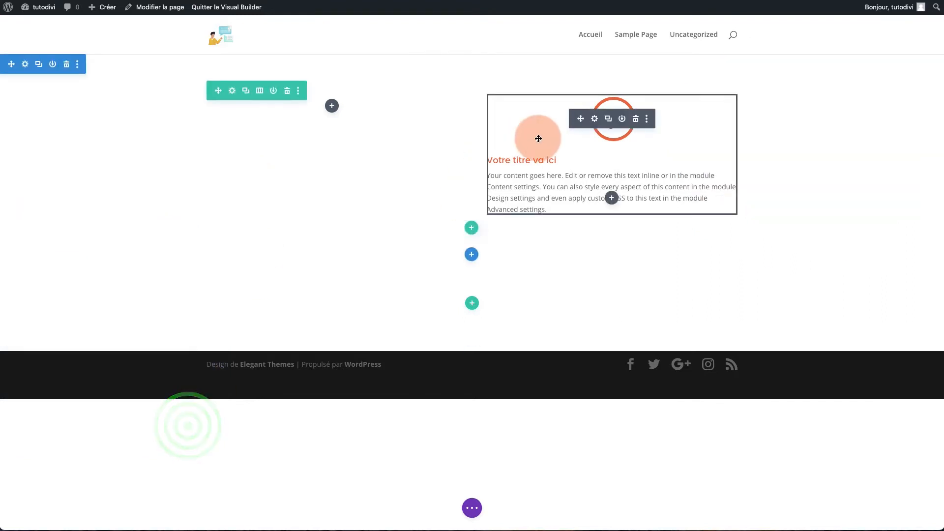
Duplicate the Résumé module and move the copy into the row's empty first column
click(608, 120)
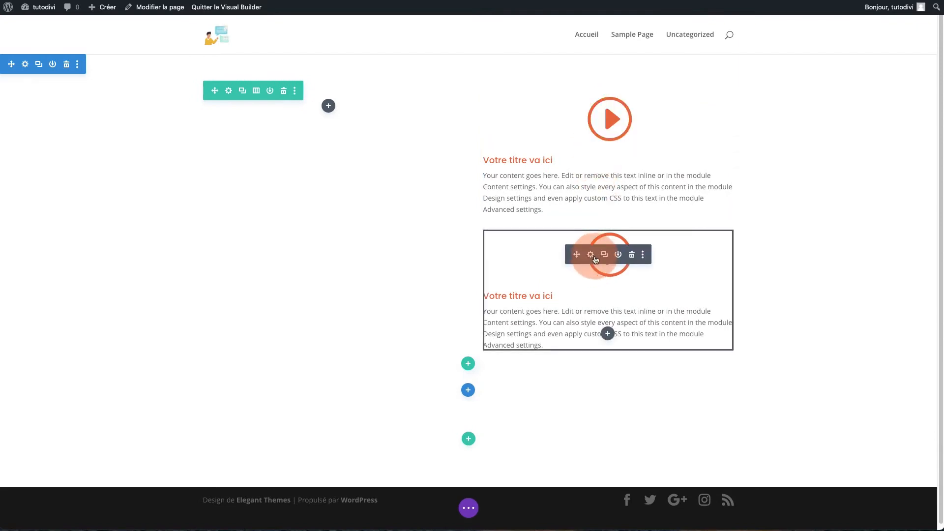
drag(579, 256, 327, 118)
drag(581, 255, 331, 105)
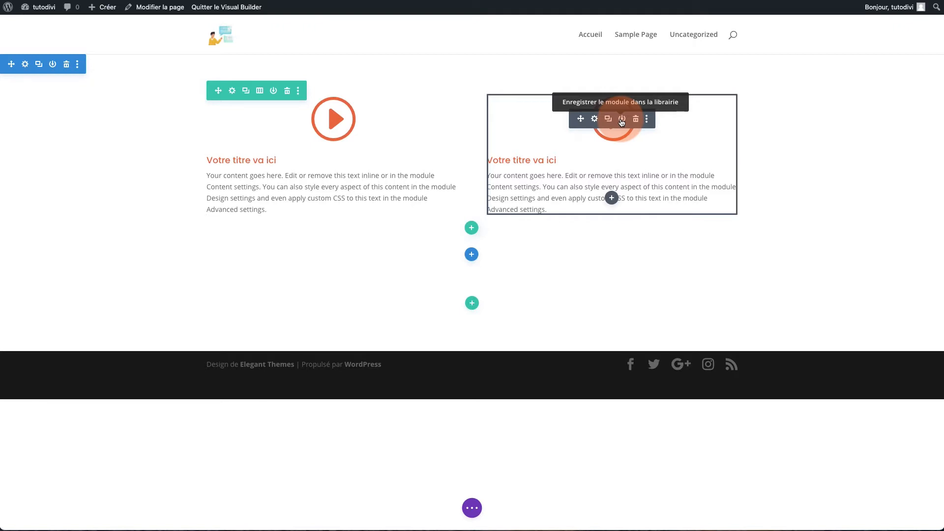
Save the second column's Résumé module to the Divi library as "test bibliothèque"
click(622, 120)
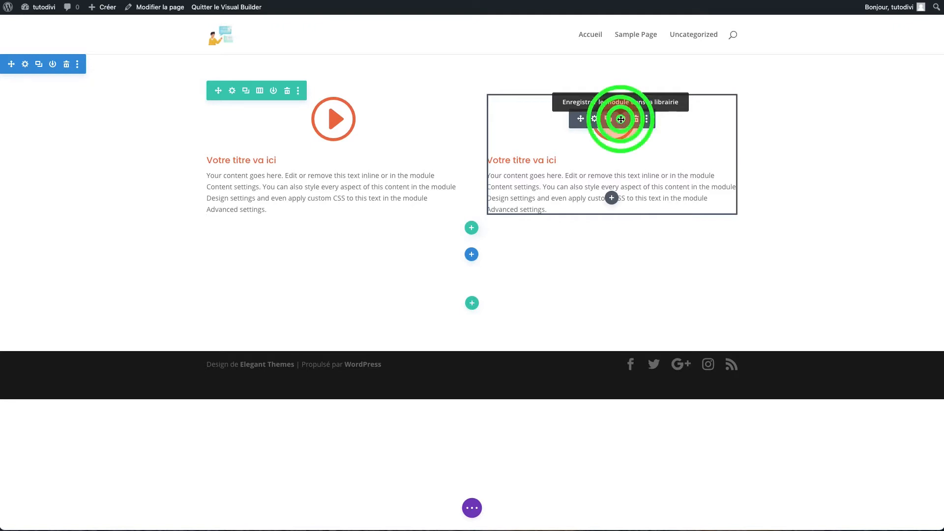
text(test bibliothèque)
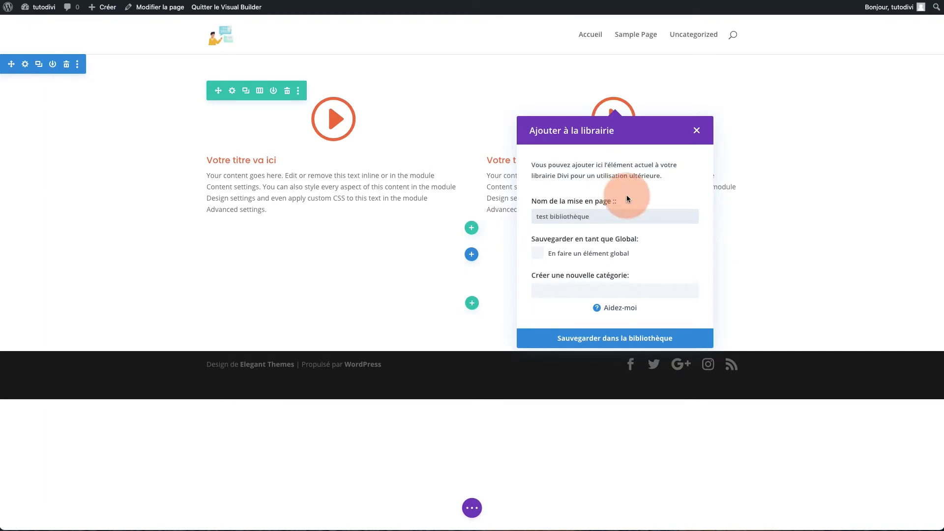
click(656, 338)
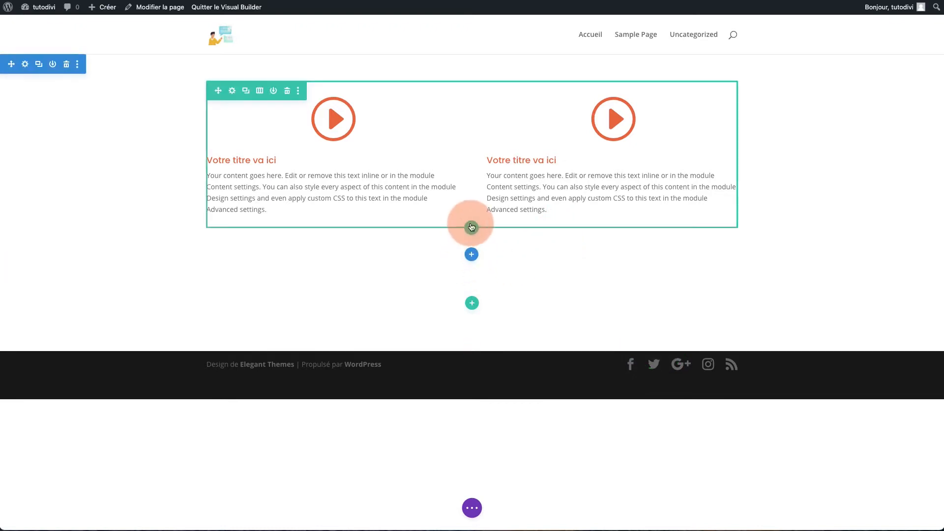
Insert the saved "test bibliothèque" module from the library below the second column's Résumé module, and delete the inserted copy
click(613, 201)
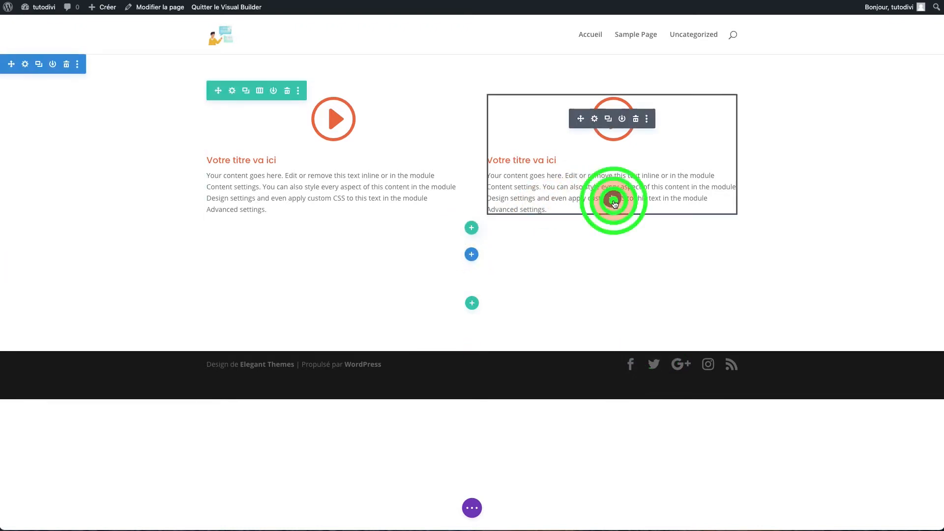
click(626, 243)
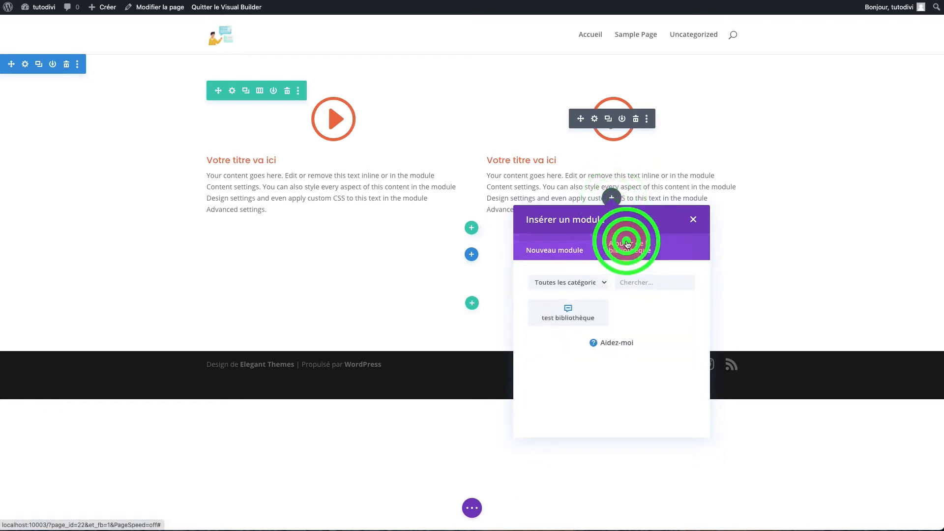
click(556, 314)
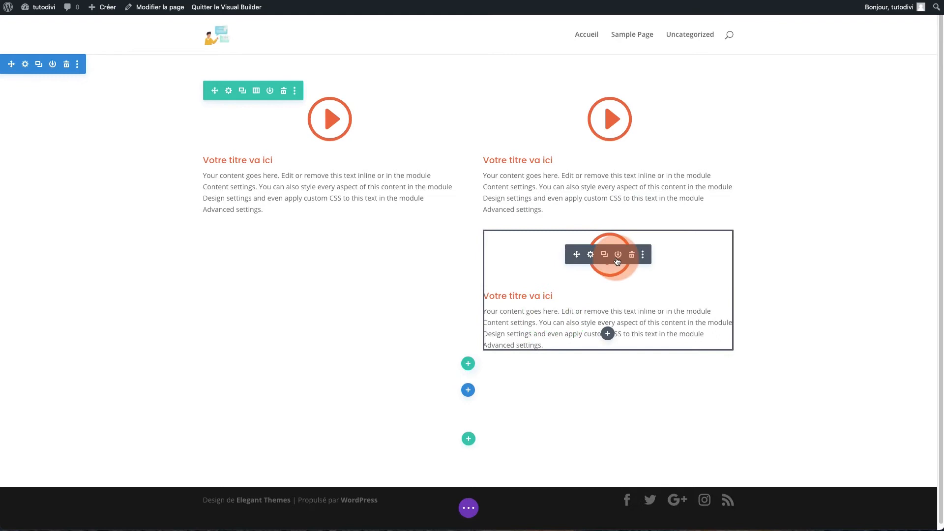
click(644, 256)
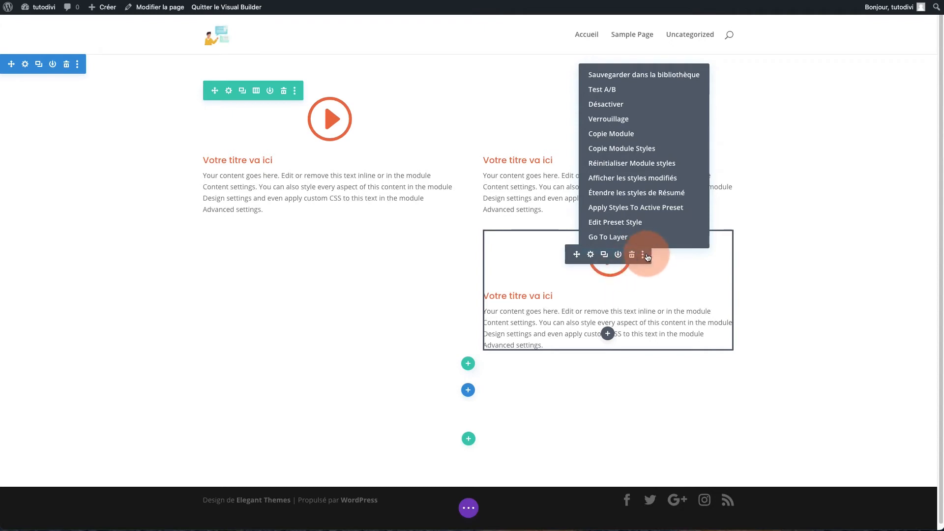
click(633, 255)
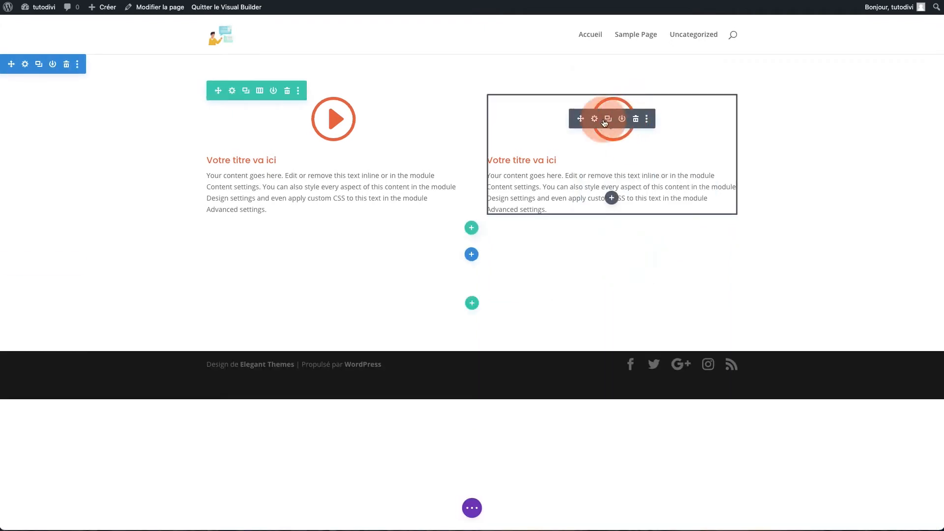
Set the icon colour of the second column's Résumé module to green and save the module settings
click(595, 119)
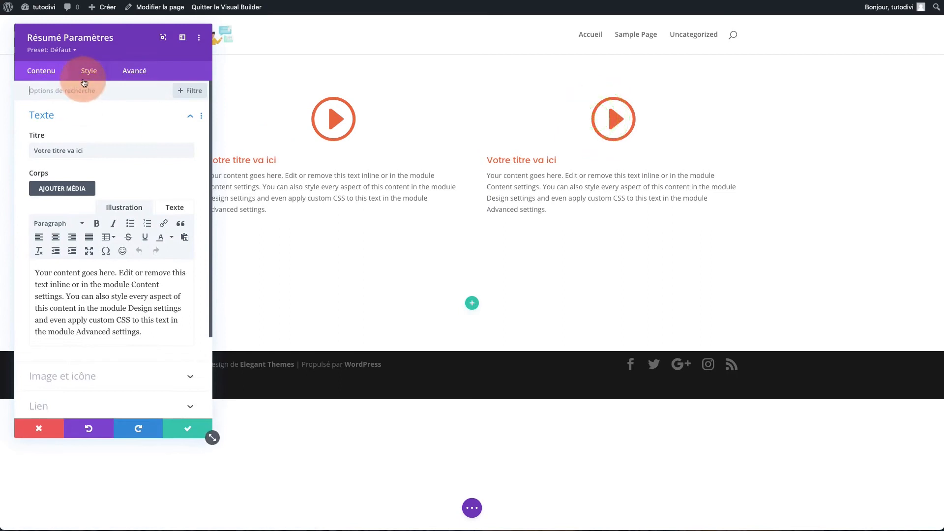
click(76, 380)
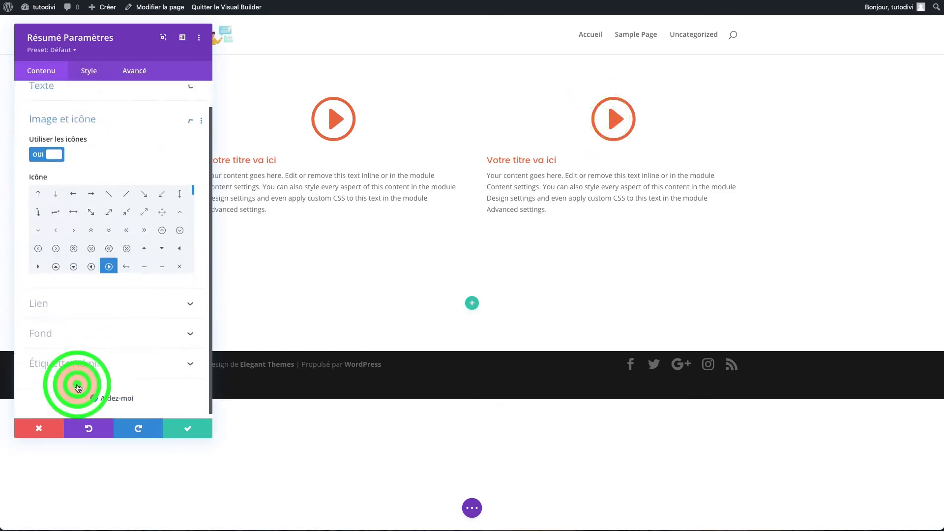
click(81, 82)
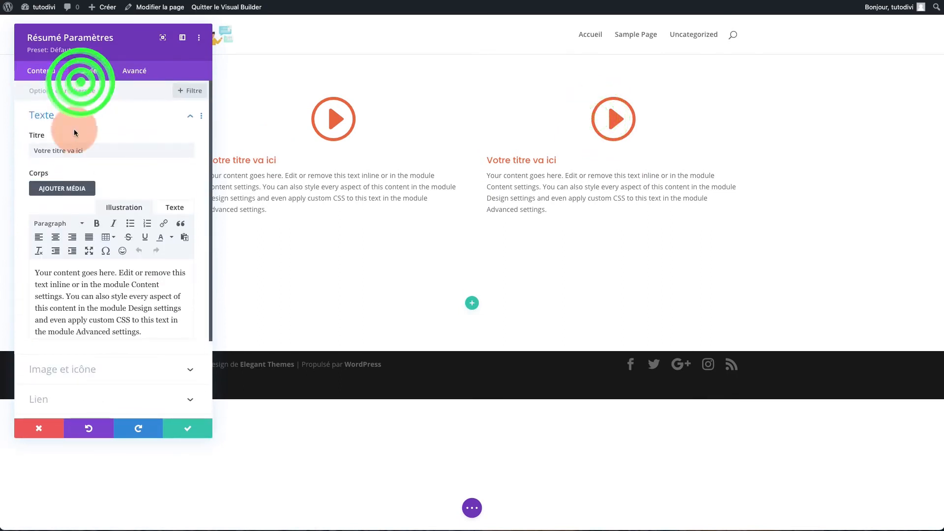
scroll(72, 142, down, 3)
click(70, 285)
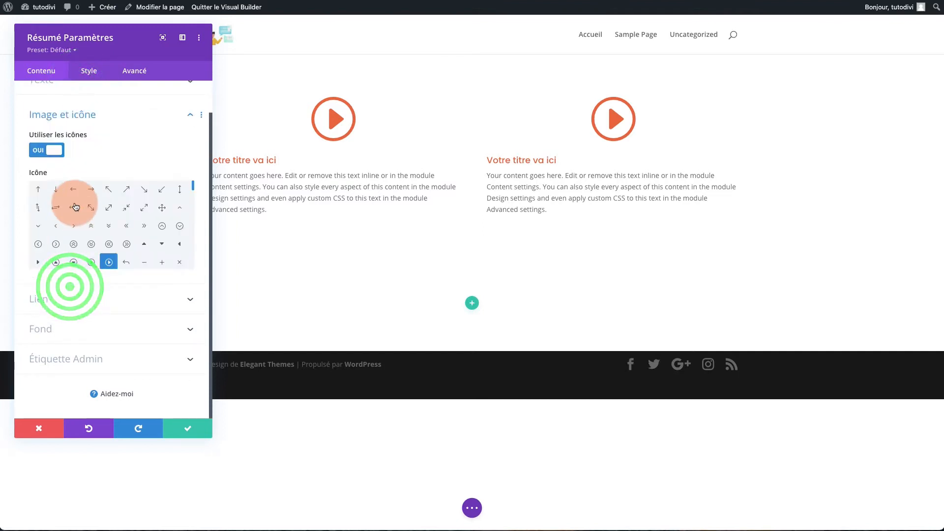
click(515, 134)
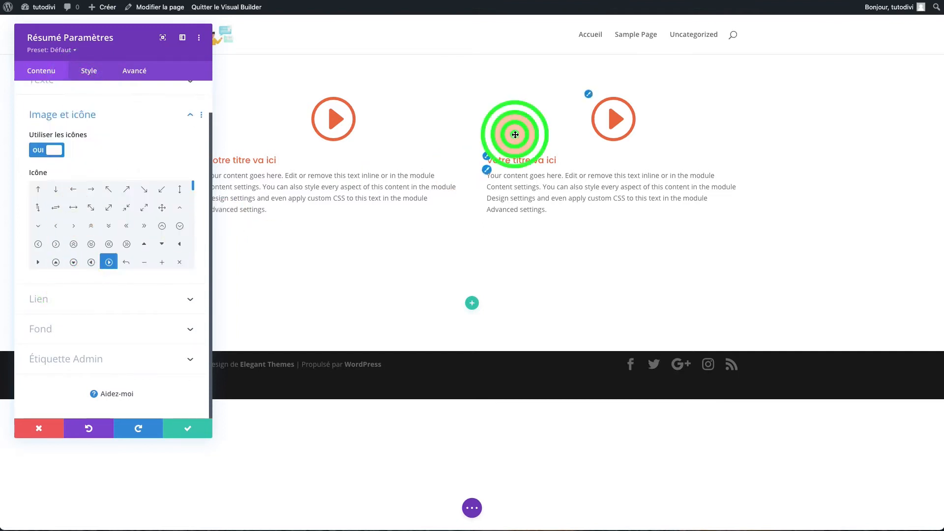
click(589, 95)
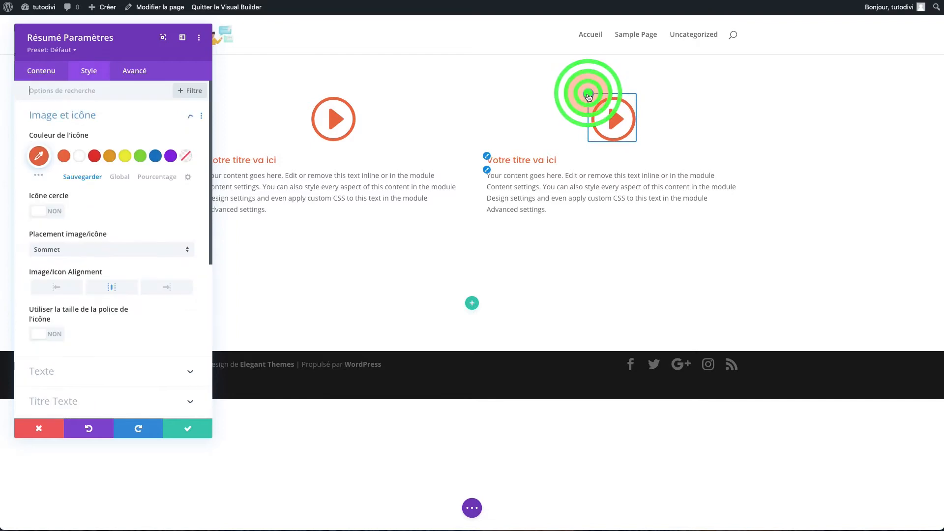
click(140, 156)
click(358, 245)
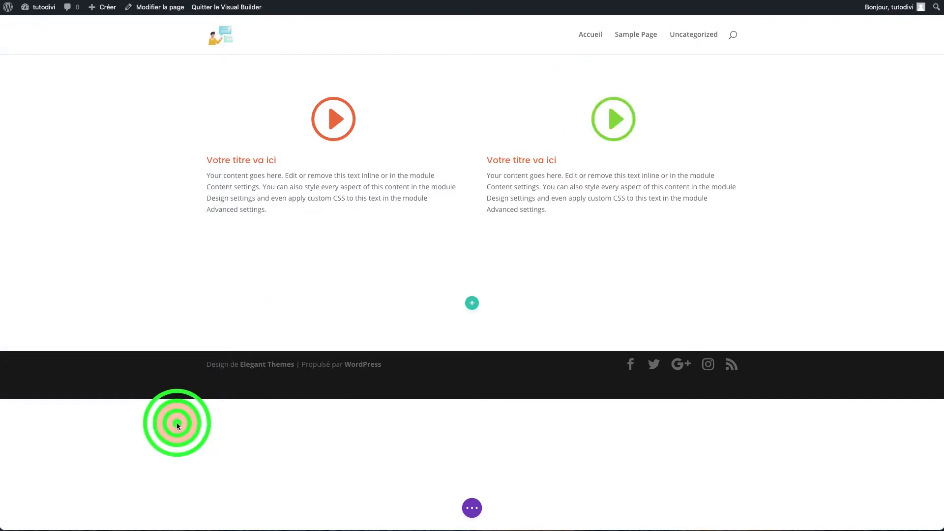
click(180, 427)
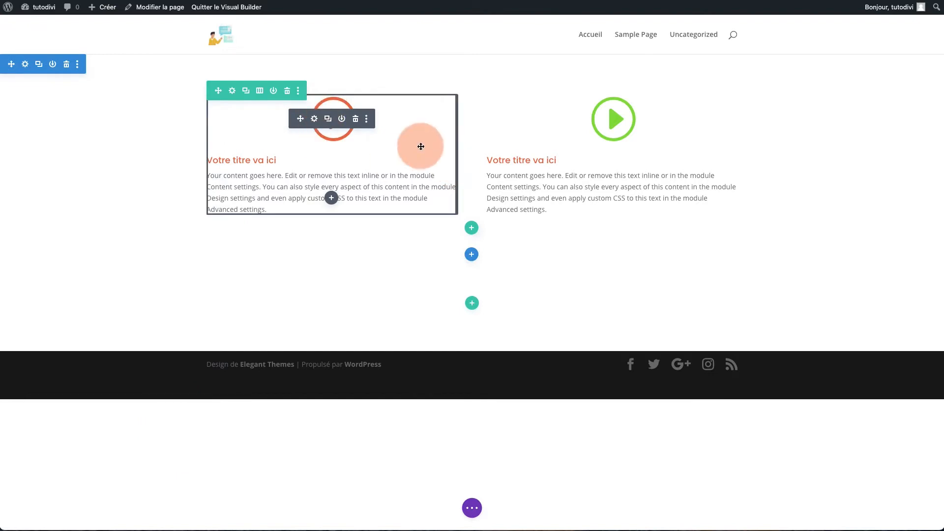
click(594, 120)
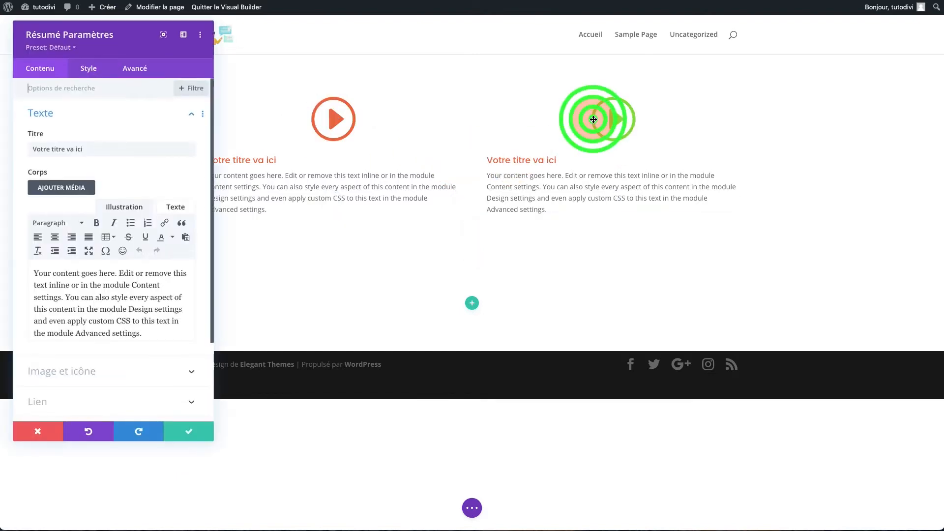
click(79, 75)
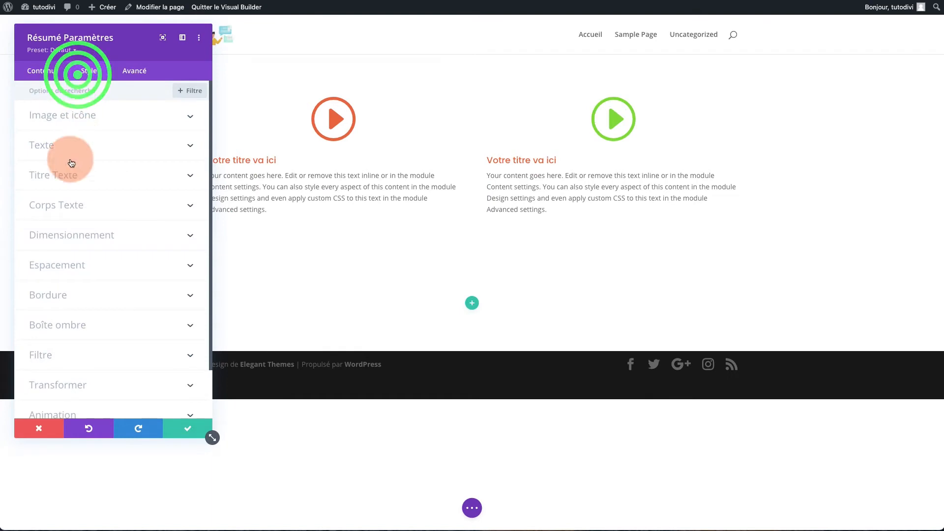
click(490, 159)
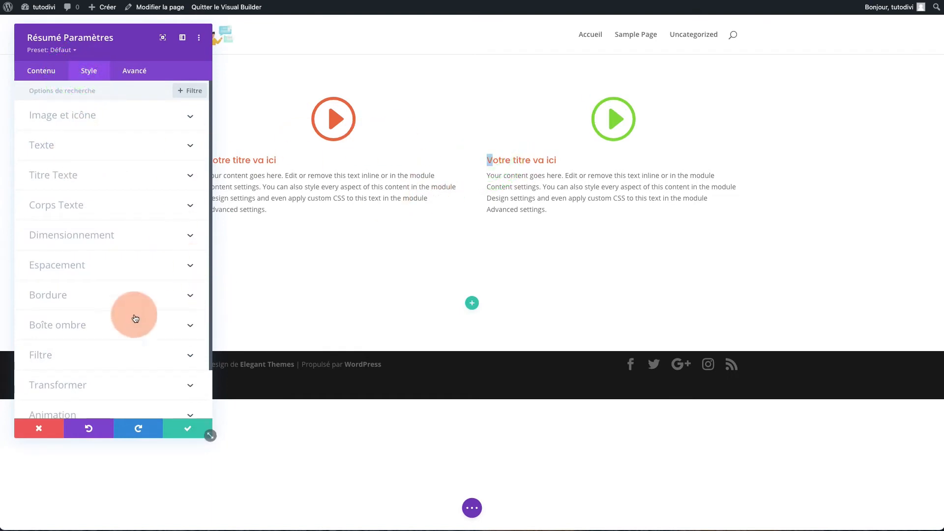
click(29, 434)
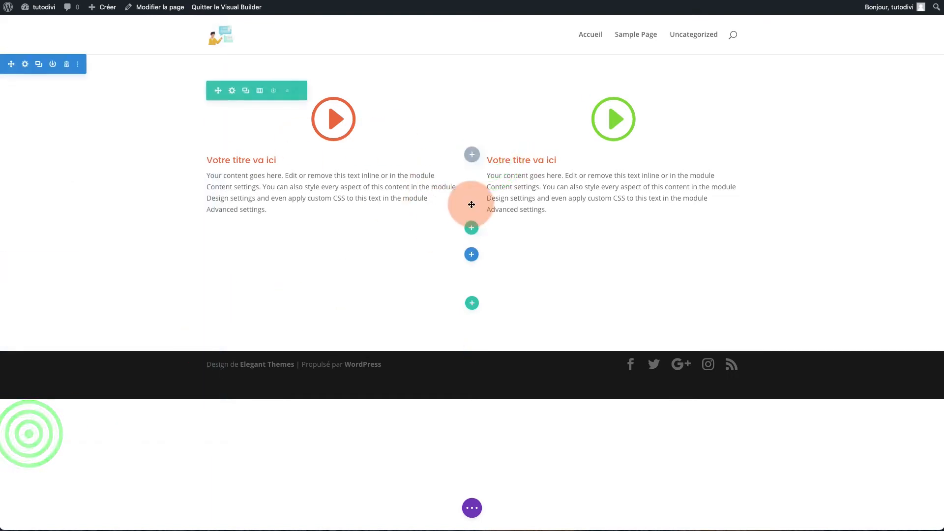
click(521, 160)
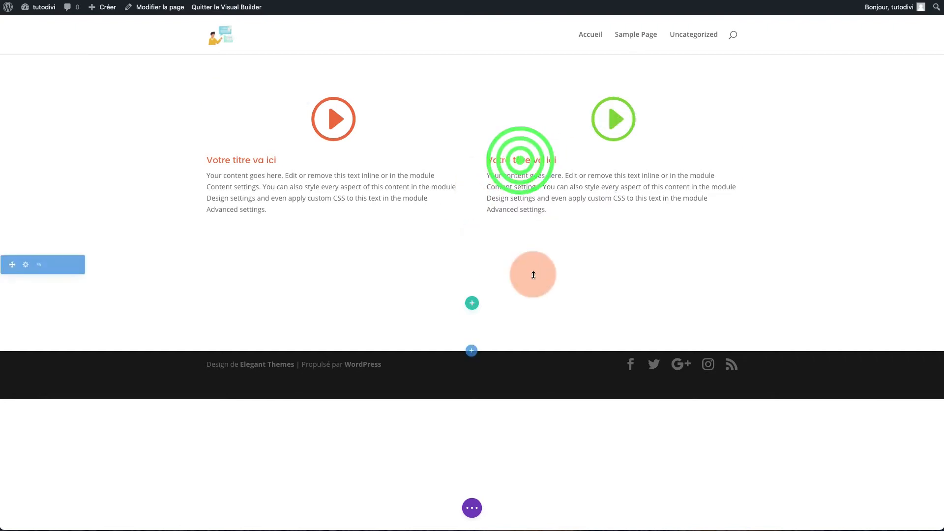
click(533, 274)
click(582, 177)
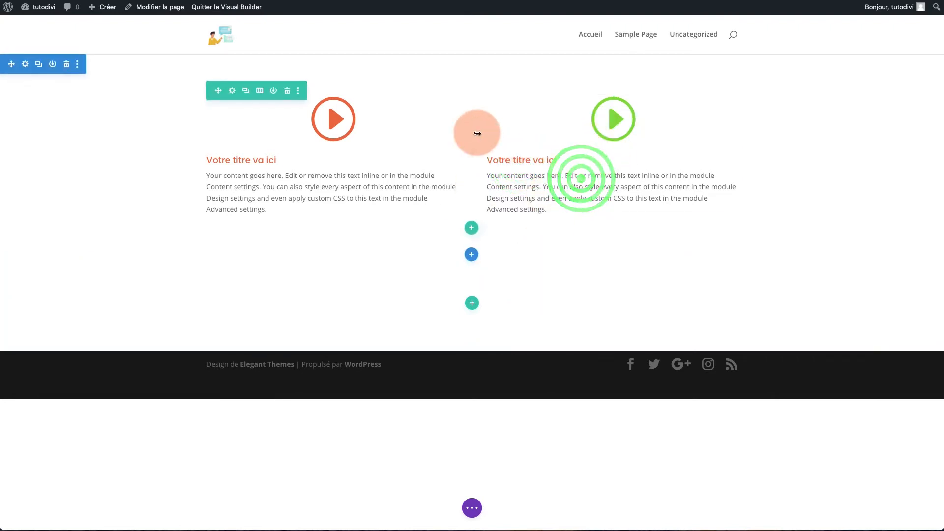
click(516, 125)
click(518, 158)
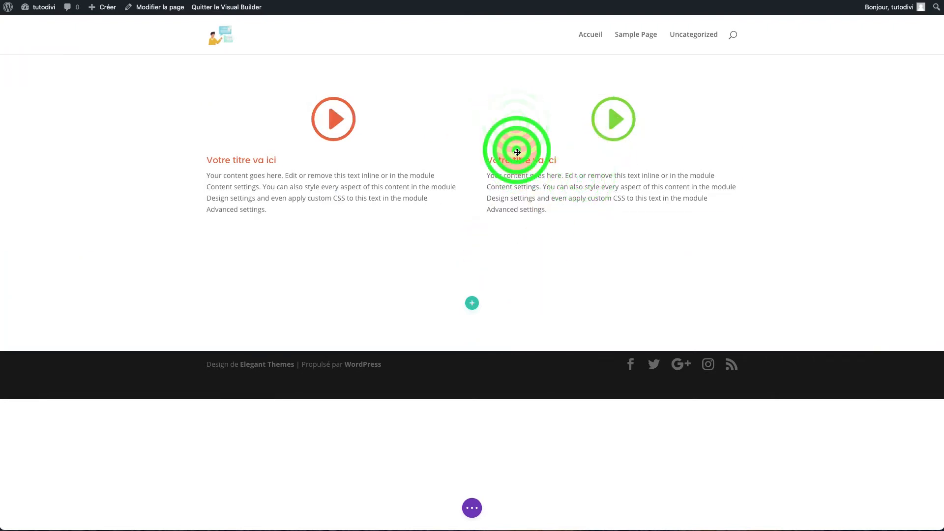
click(592, 290)
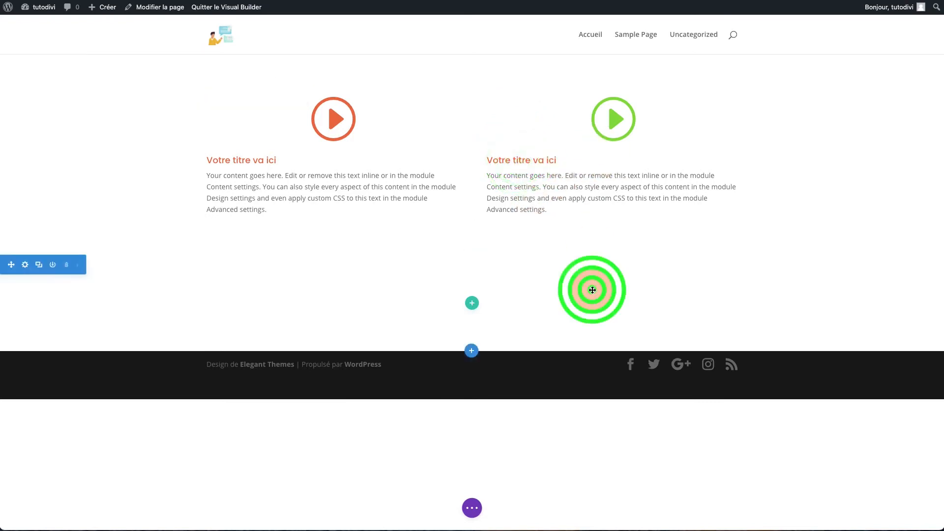
Set the title text colour of the second column's Résumé module to blue and save the module settings
click(604, 121)
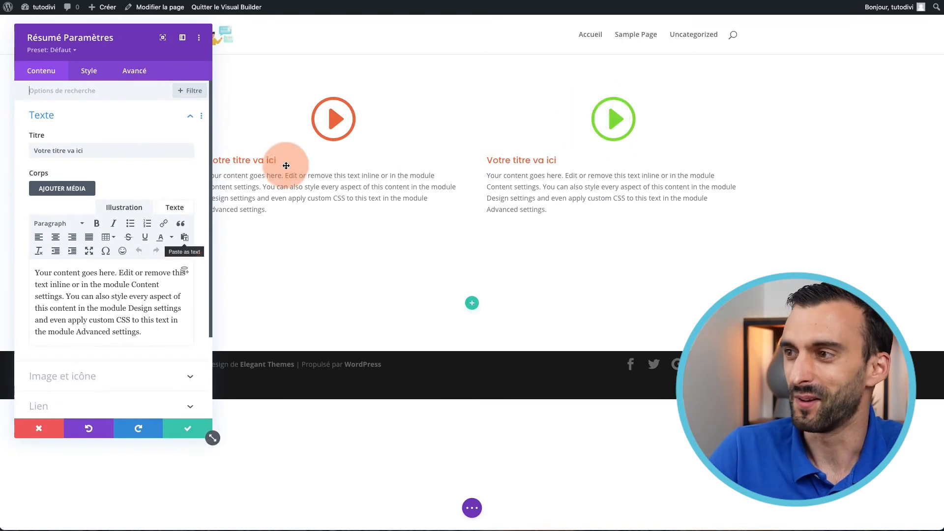
click(89, 70)
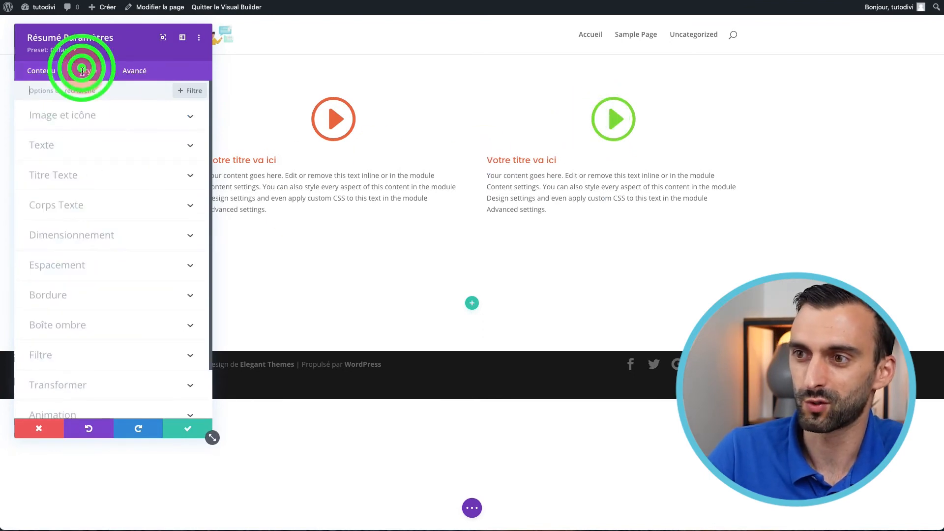
click(81, 171)
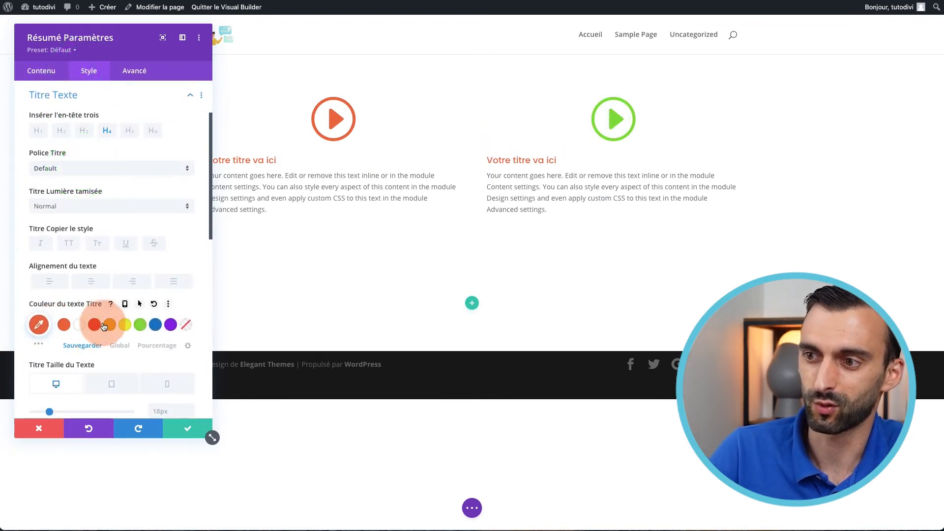
click(147, 326)
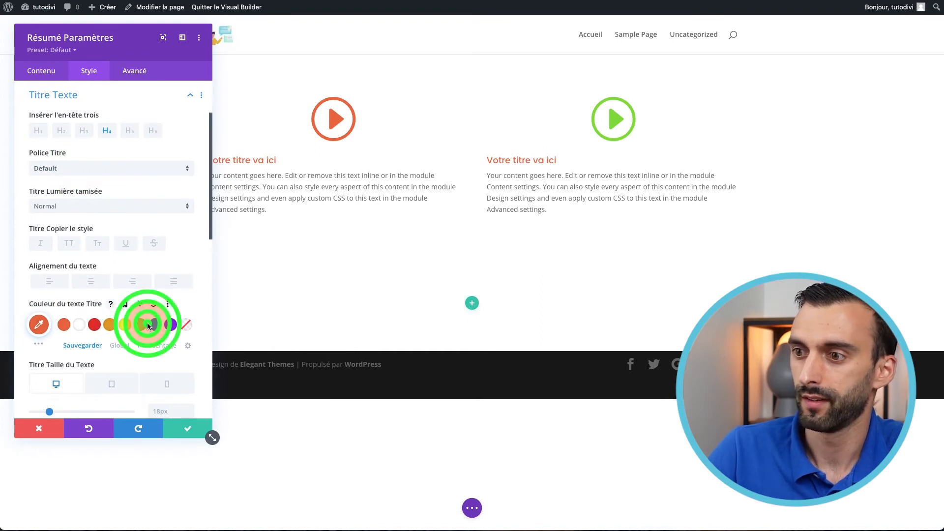
click(171, 327)
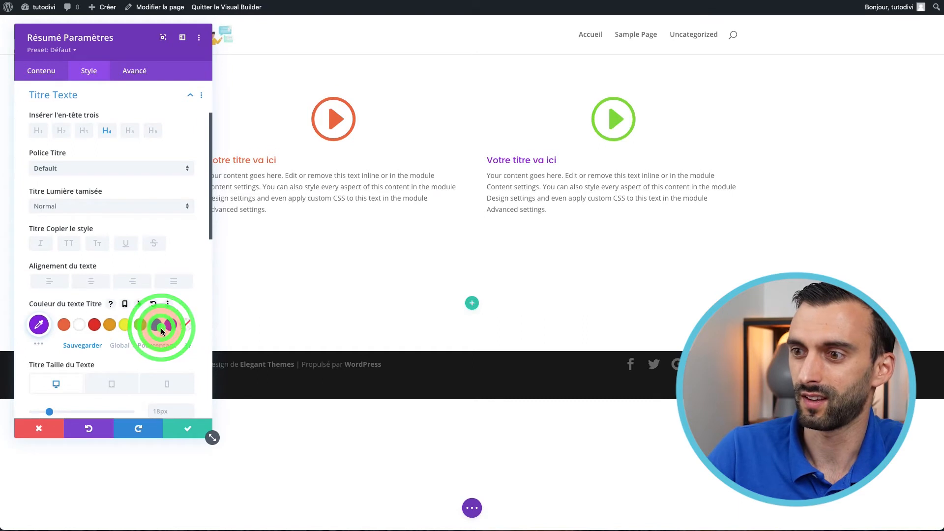
click(160, 327)
click(180, 435)
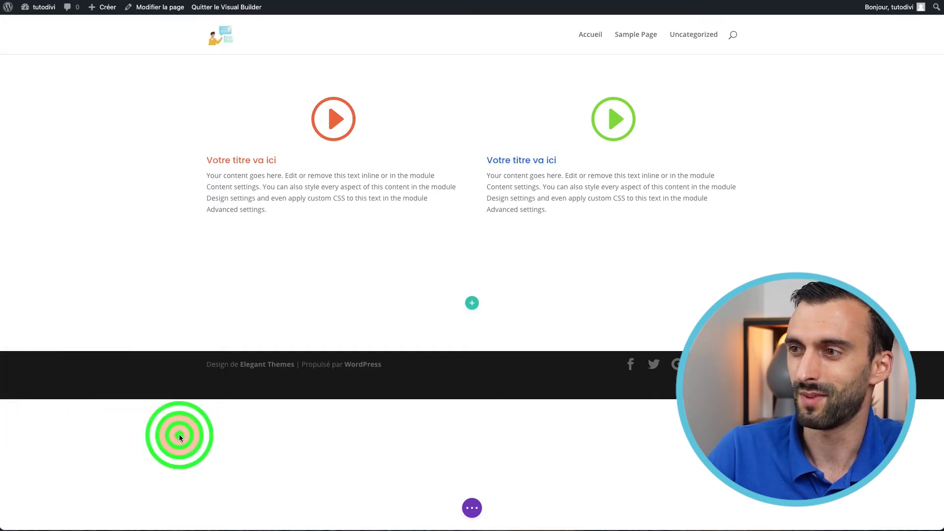
Extend the first column's Résumé styles to all blurbs throughout the row, using the "Cette rangée" scope
mouse_move(270, 152)
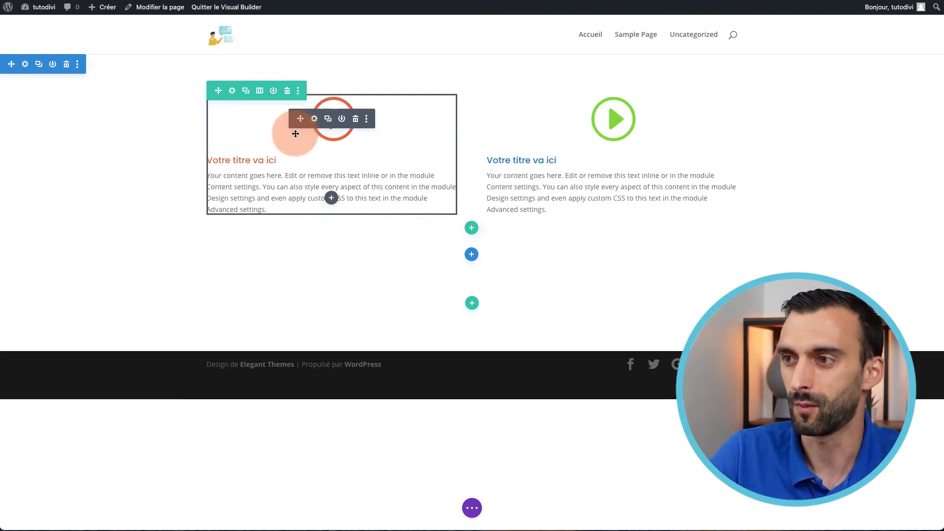
right_click(333, 128)
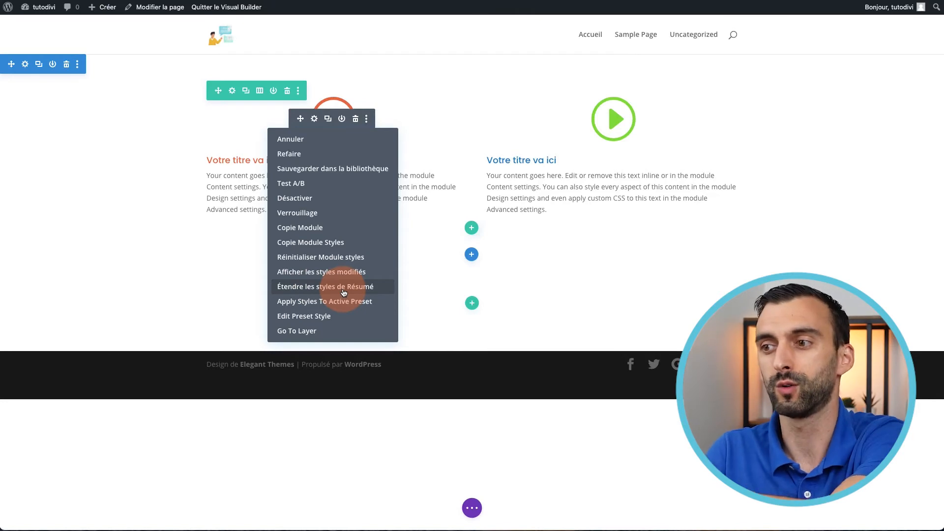
click(344, 287)
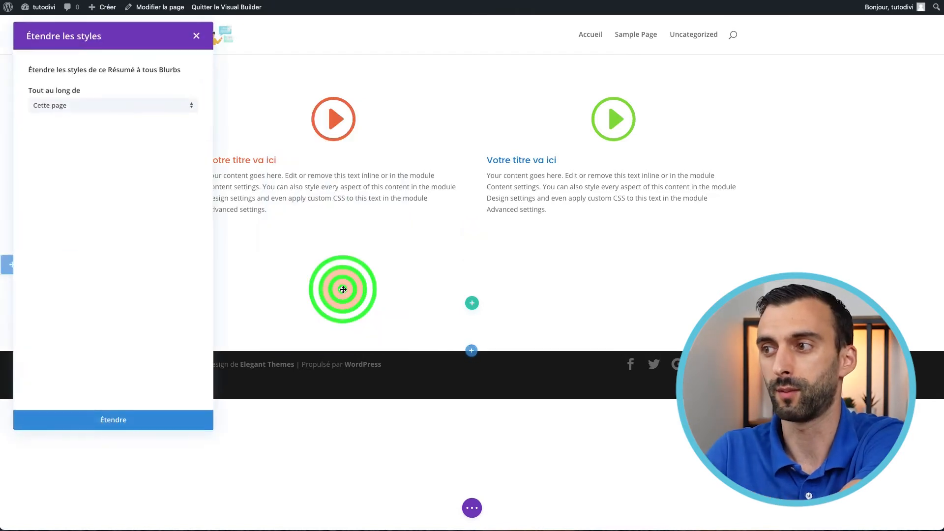
click(119, 107)
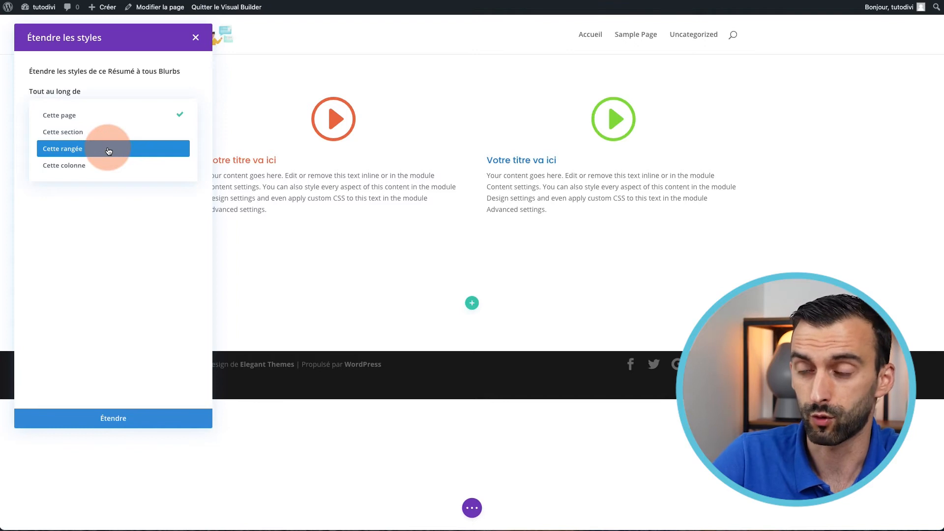
click(109, 150)
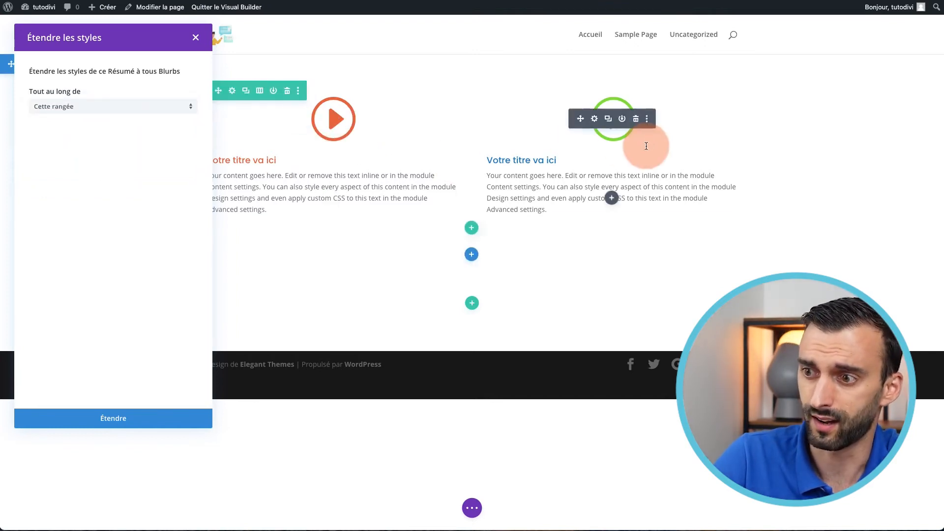
click(199, 418)
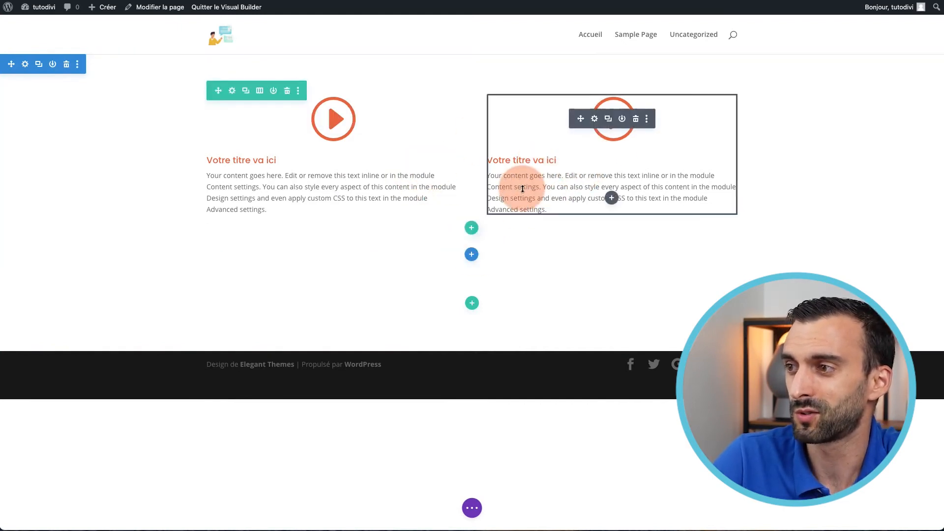
click(595, 123)
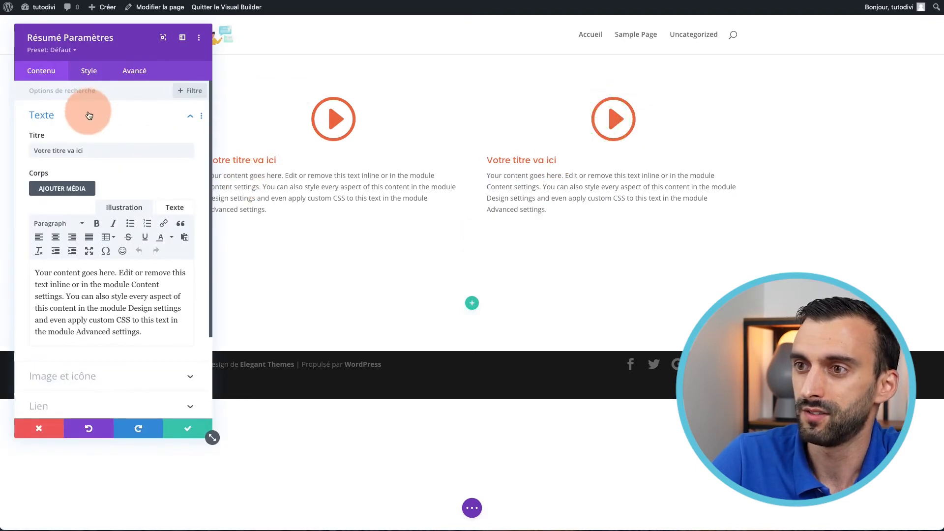
click(52, 427)
click(532, 245)
click(541, 190)
drag(498, 165, 494, 163)
click(514, 95)
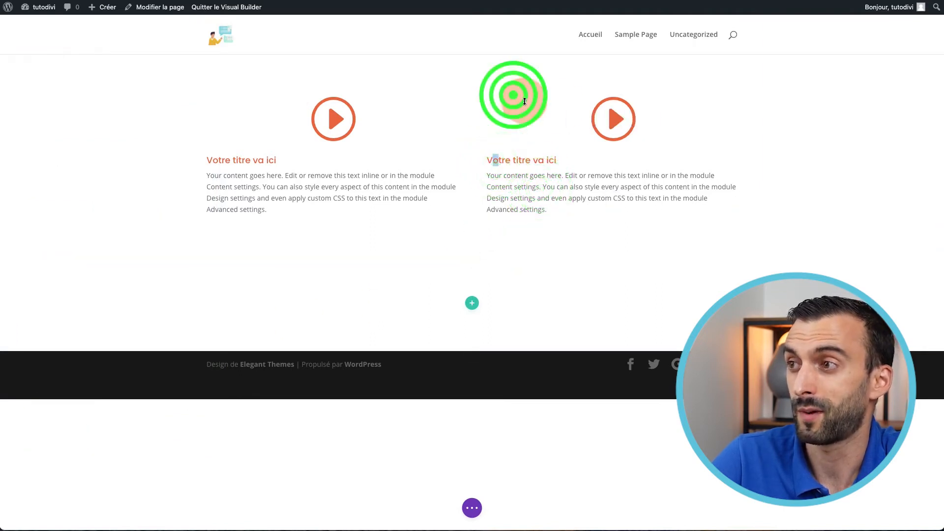
Set the title text colour of the second column's Résumé module to green and save the module settings
click(626, 234)
click(595, 119)
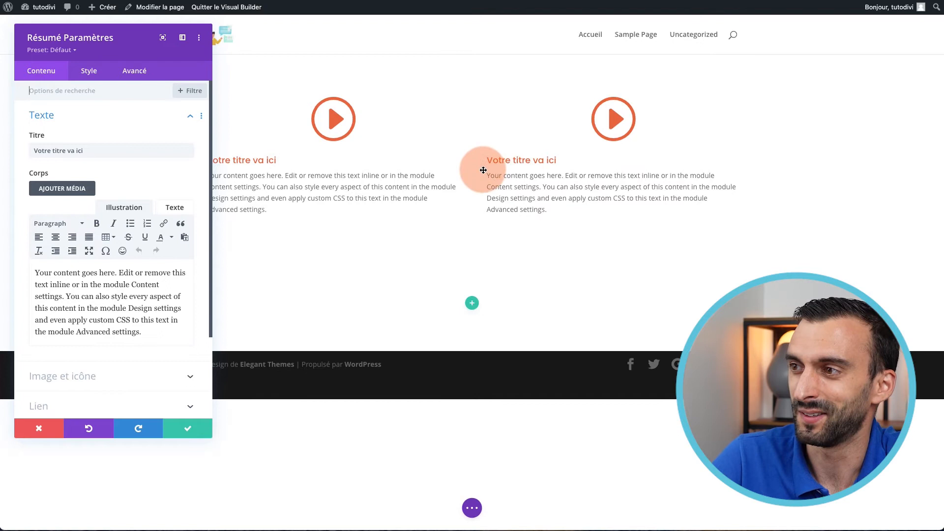
click(486, 156)
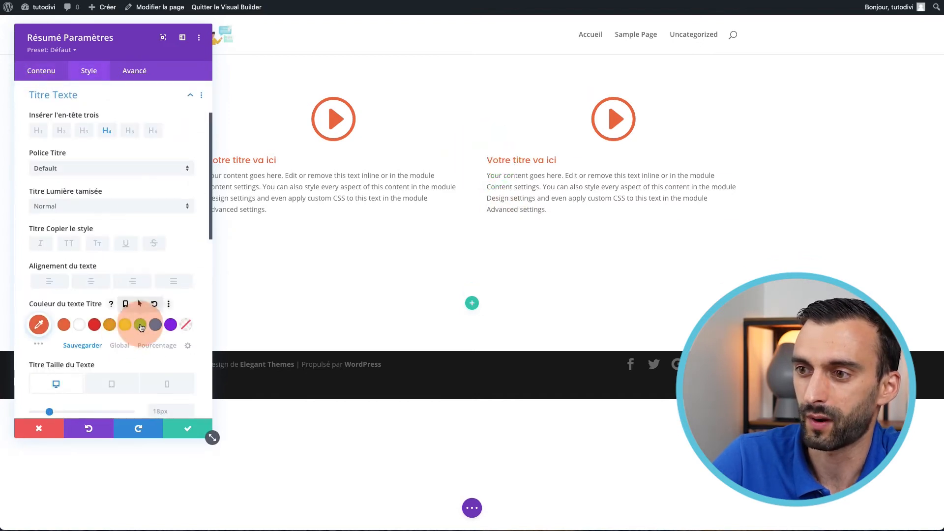
click(142, 329)
click(182, 436)
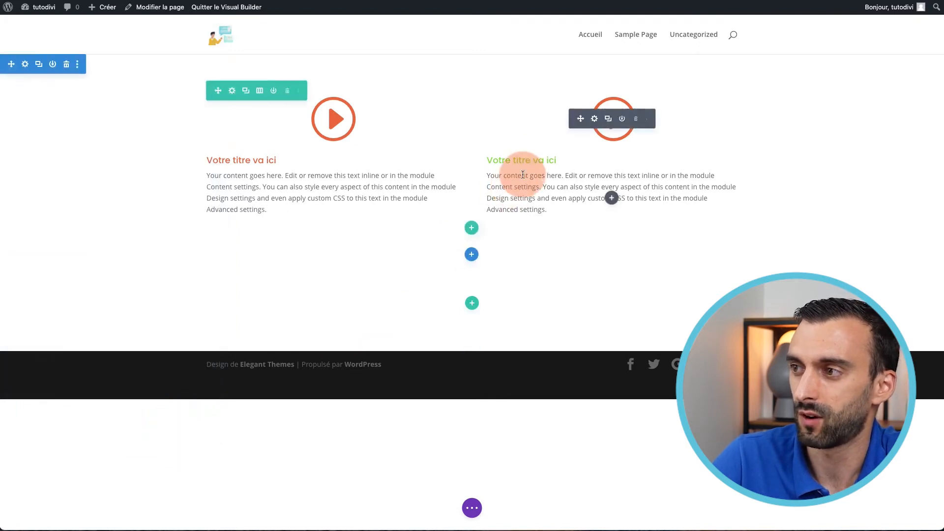
Copy the module styles of the first column's Résumé and paste them onto the second column's Résumé module
click(323, 129)
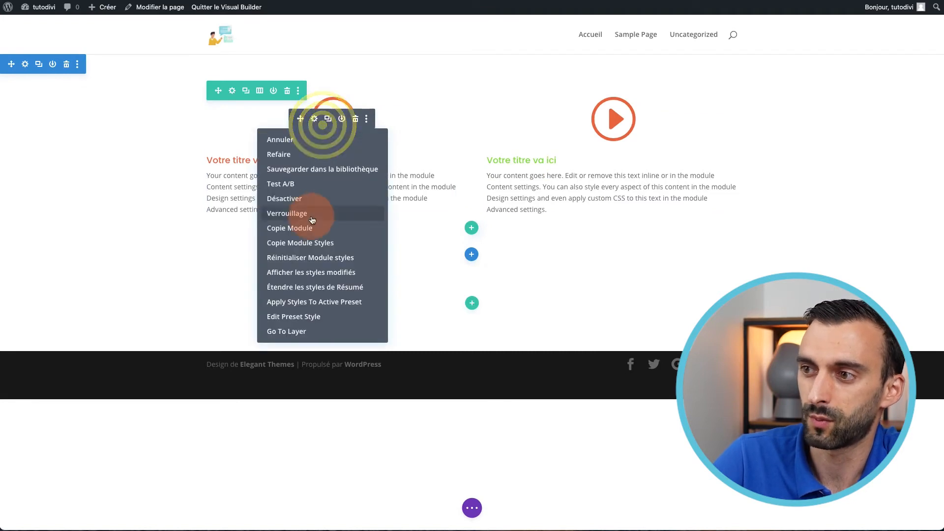
click(298, 243)
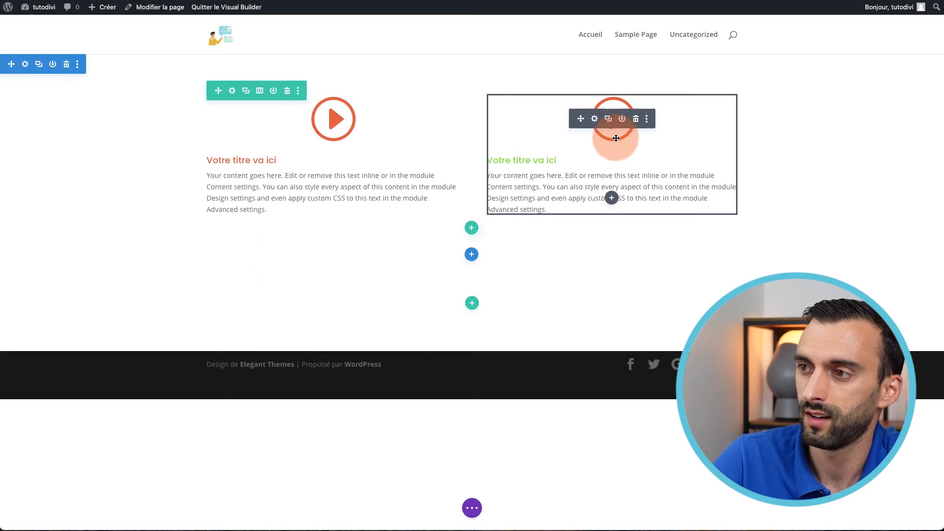
right_click(324, 130)
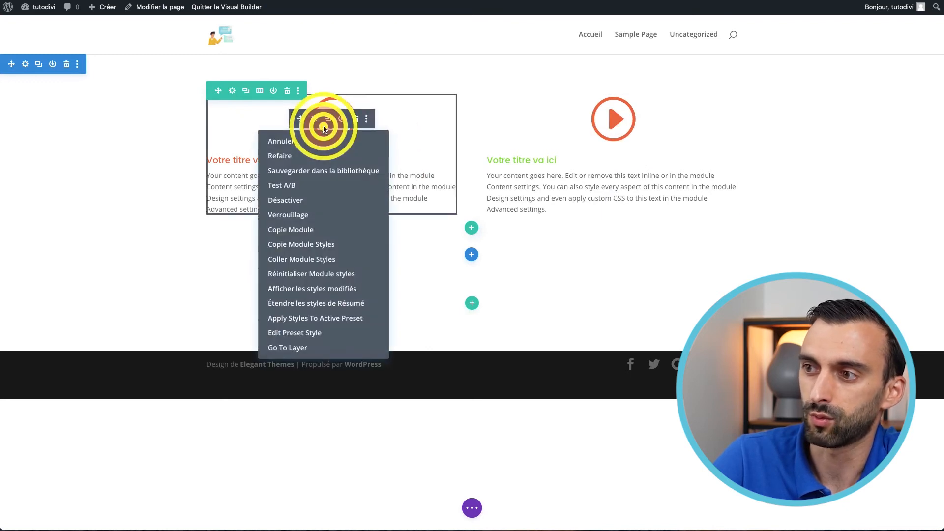
click(315, 260)
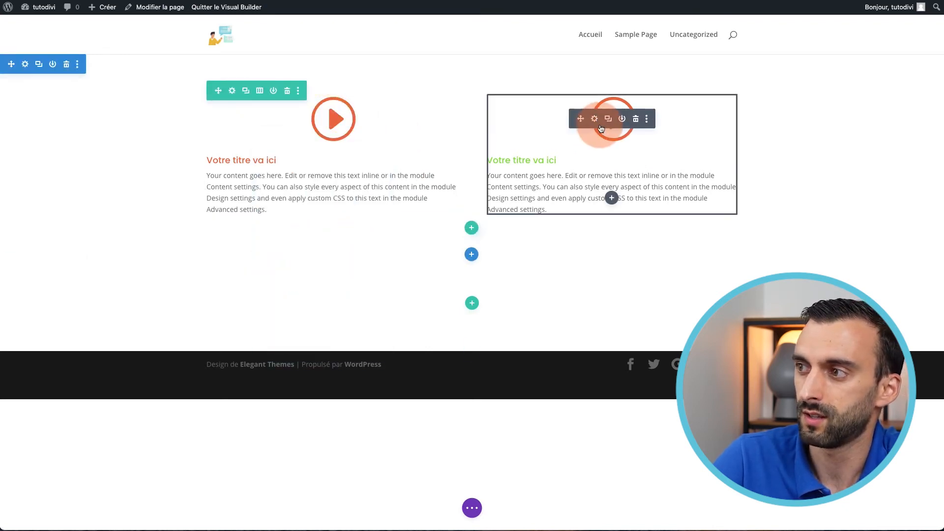
right_click(599, 124)
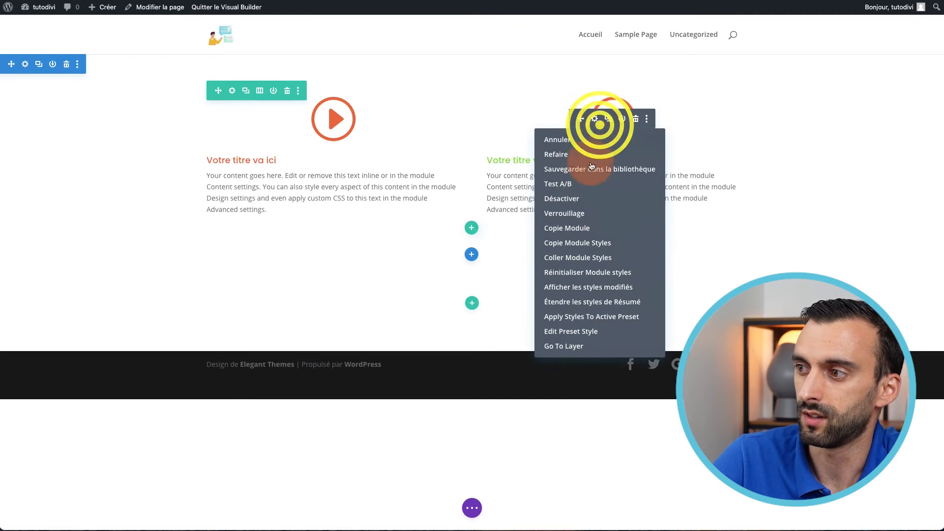
click(572, 264)
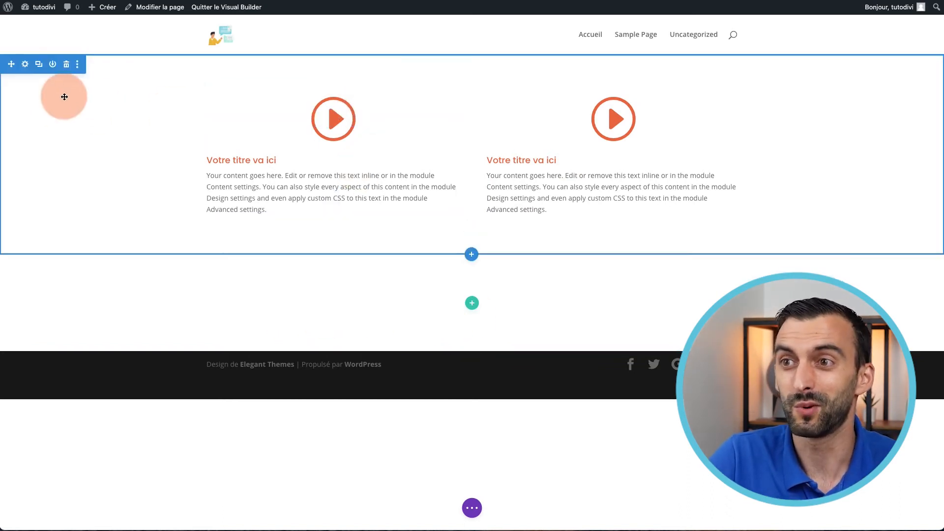
Duplicate the section containing both Résumé modules and open the new-section choices below the copy
click(39, 64)
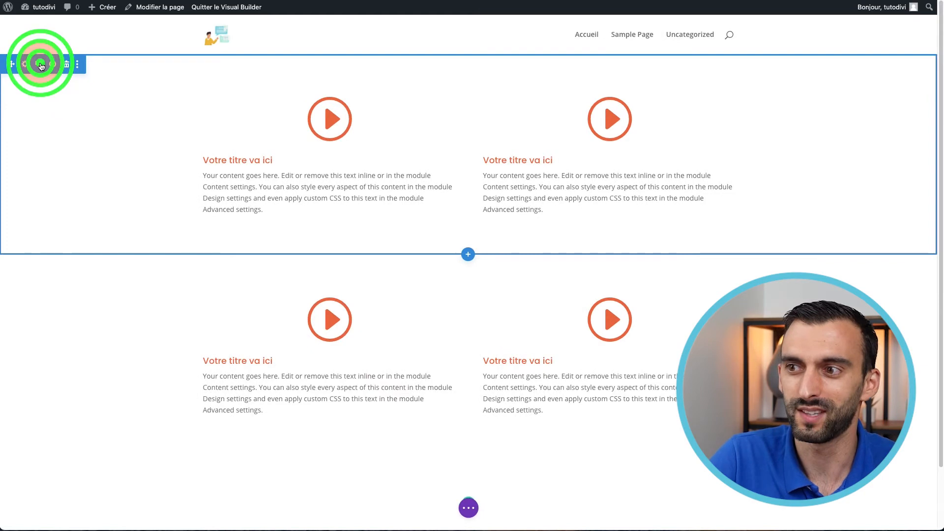
scroll(586, 354, down, 2)
click(465, 391)
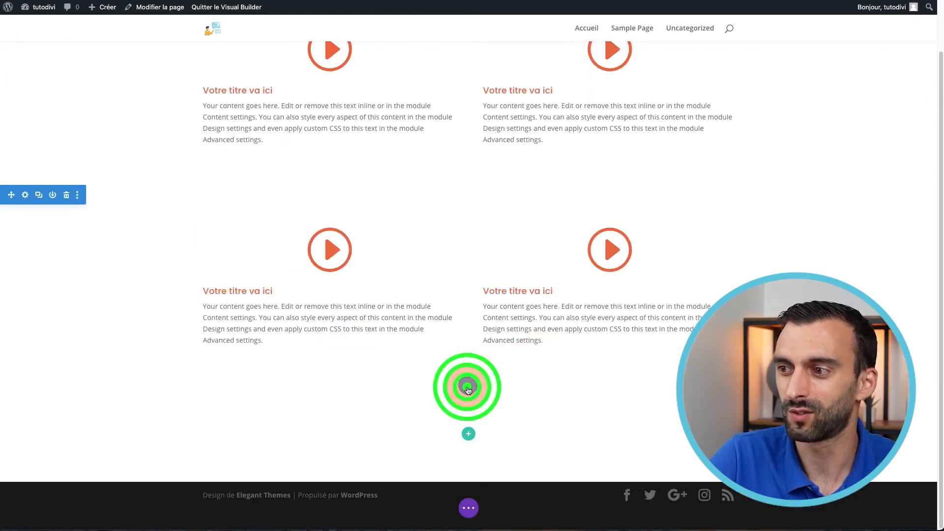
click(419, 360)
click(464, 355)
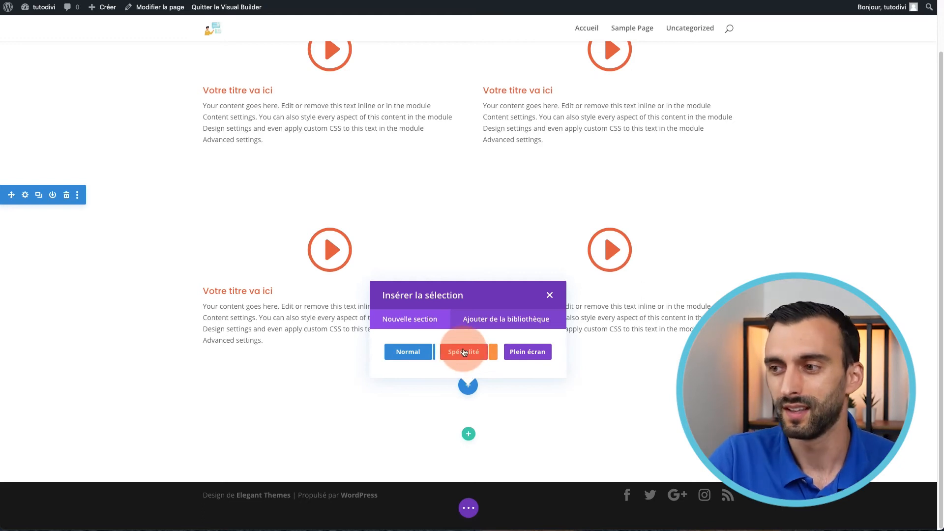
click(529, 355)
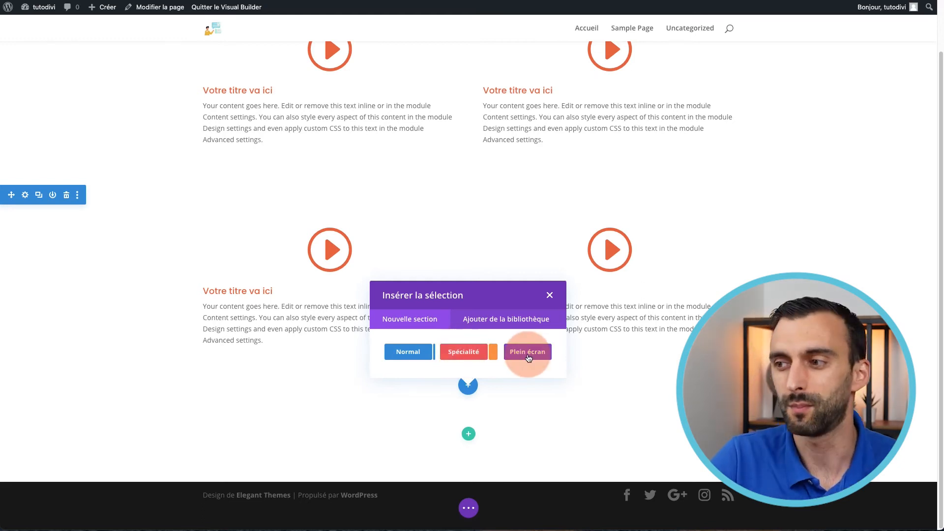
click(420, 360)
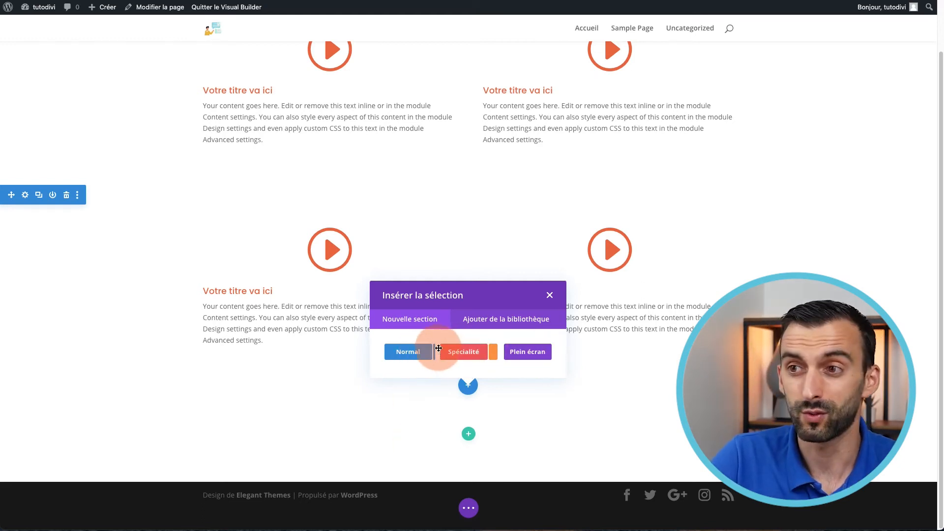
Start a new WordPress page, discarding the unsaved changes of the current page
scroll(272, 245, up, 2)
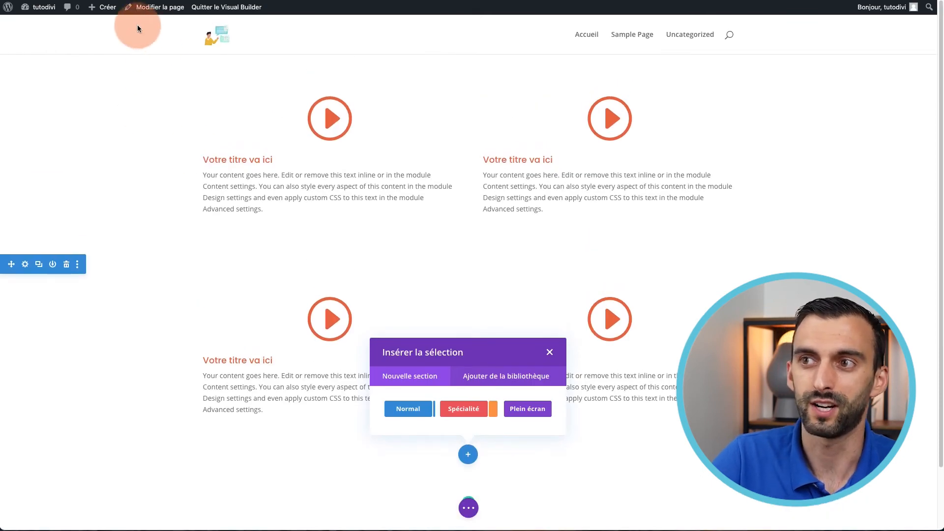
mouse_move(111, 19)
click(108, 51)
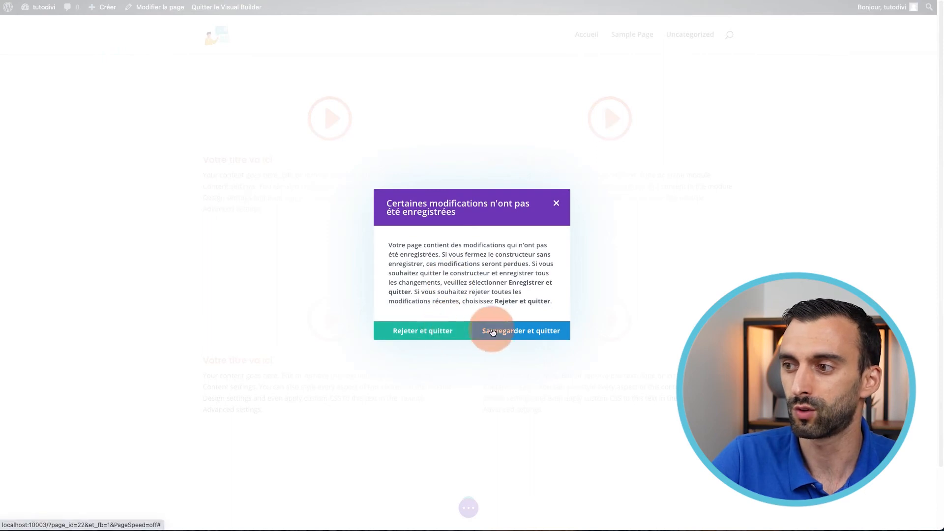
click(437, 331)
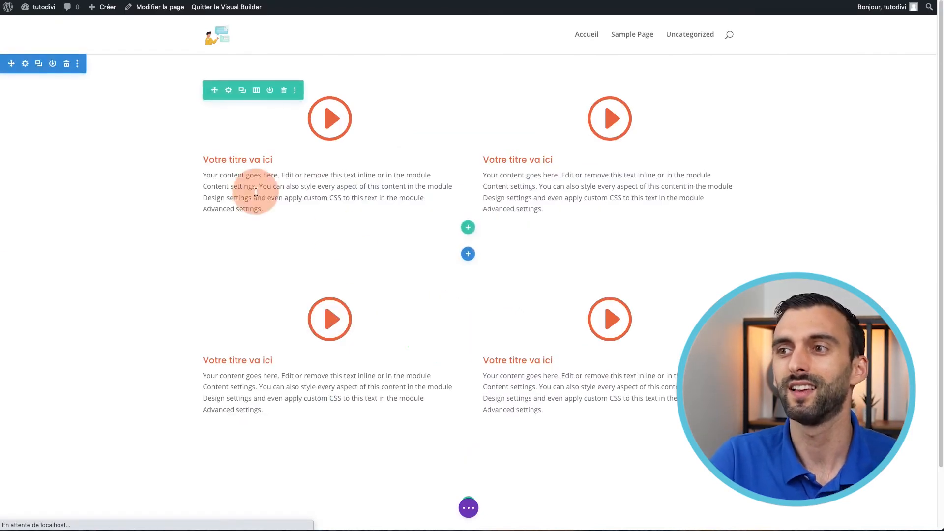
Title the new page "Modèles" and start editing it with Divi Builder
click(269, 71)
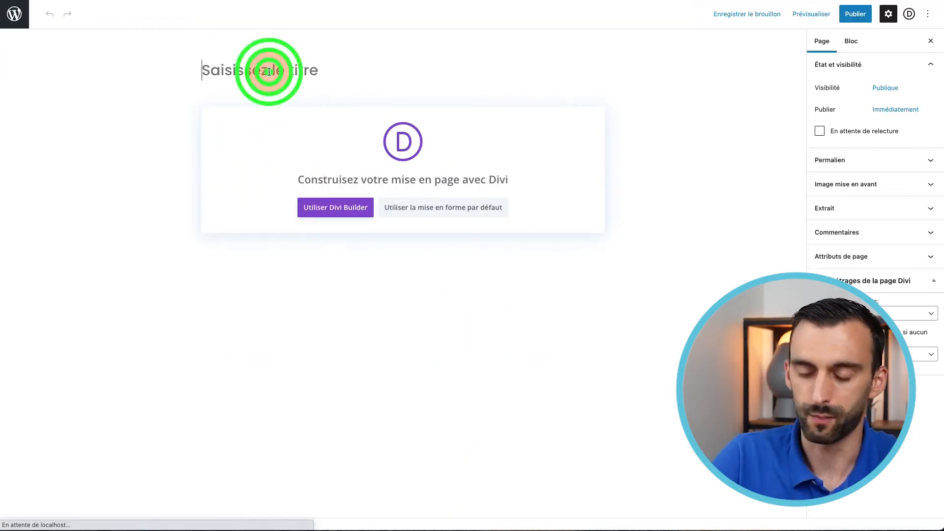
text(pré-modèl)
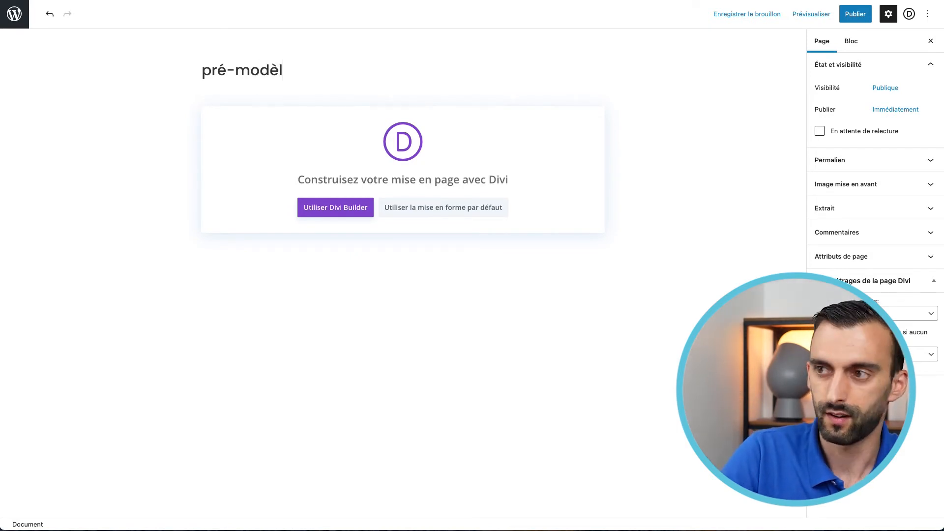
click(343, 57)
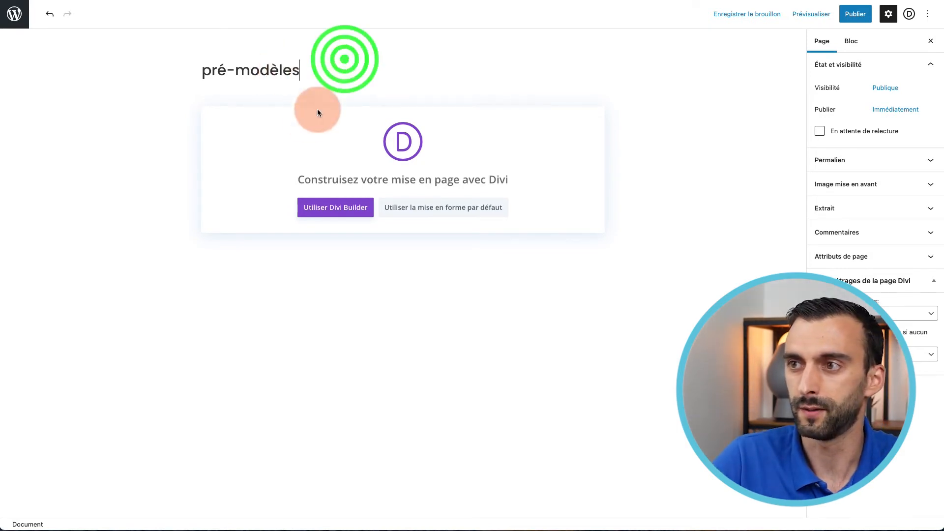
triple_click(277, 68)
text(Modèles)
click(338, 278)
click(338, 209)
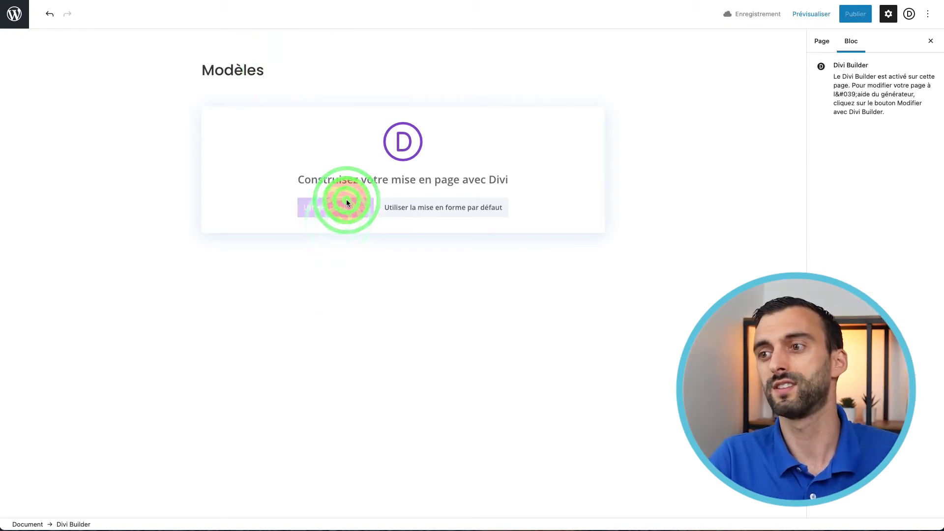
click(347, 207)
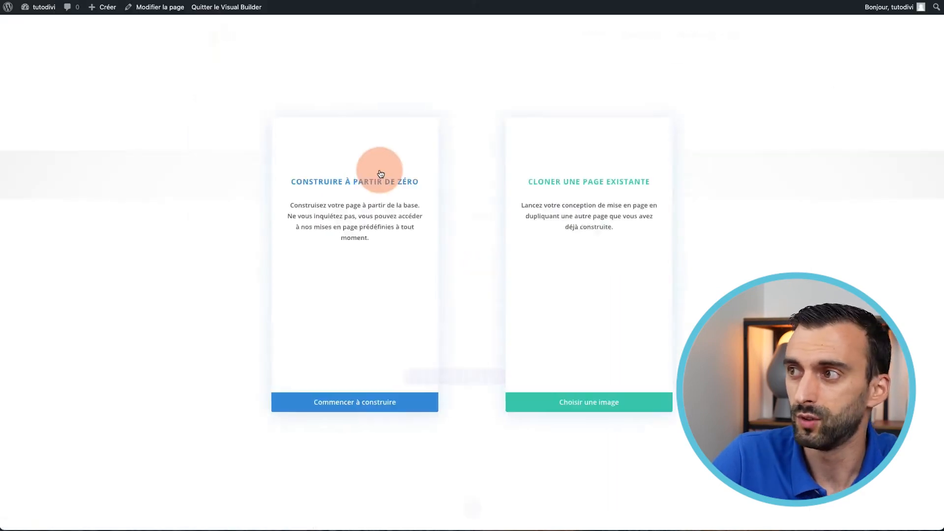
Load the Landing layout of the Doctor's Office pack from the predefined layouts into the page
click(452, 253)
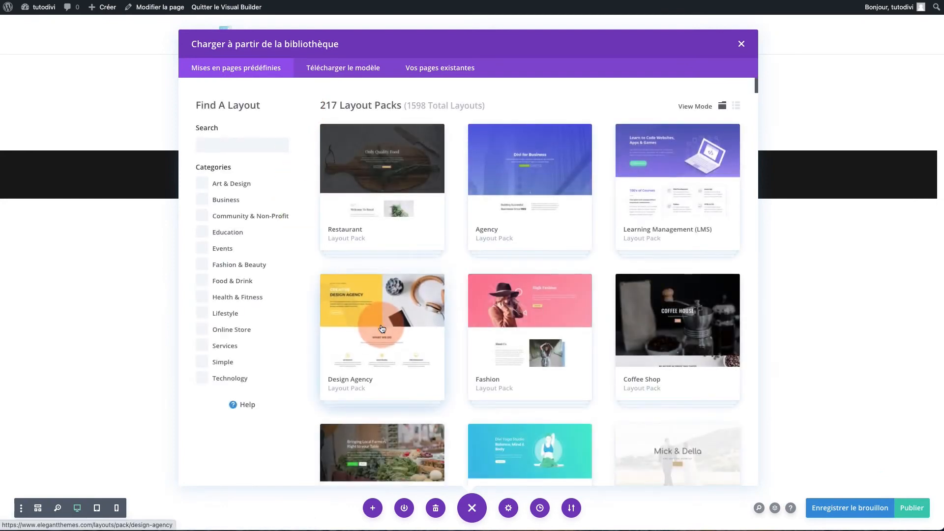
scroll(415, 362, down, 3)
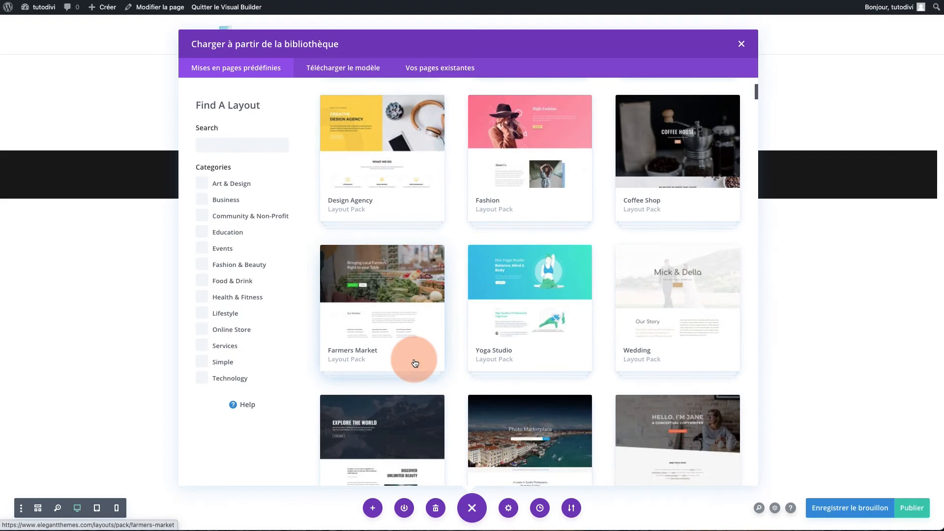
scroll(414, 363, down, 8)
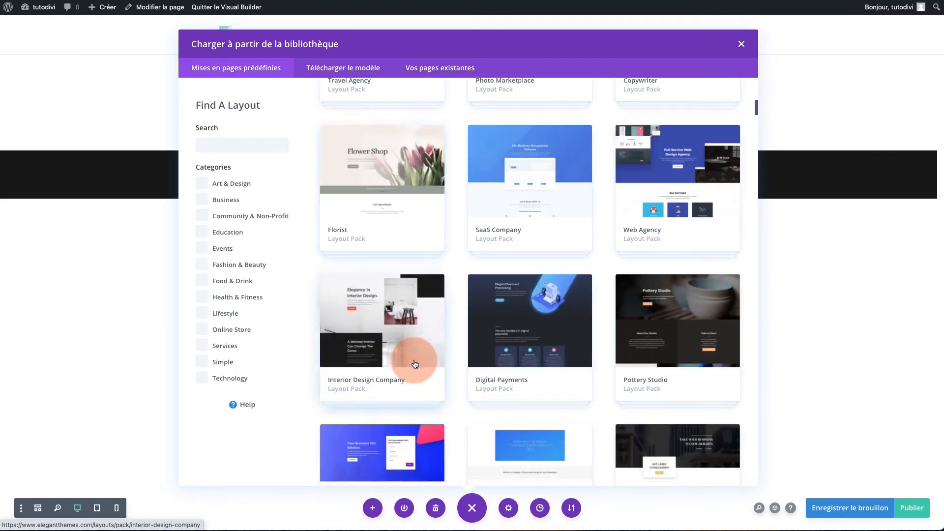
scroll(415, 364, down, 6)
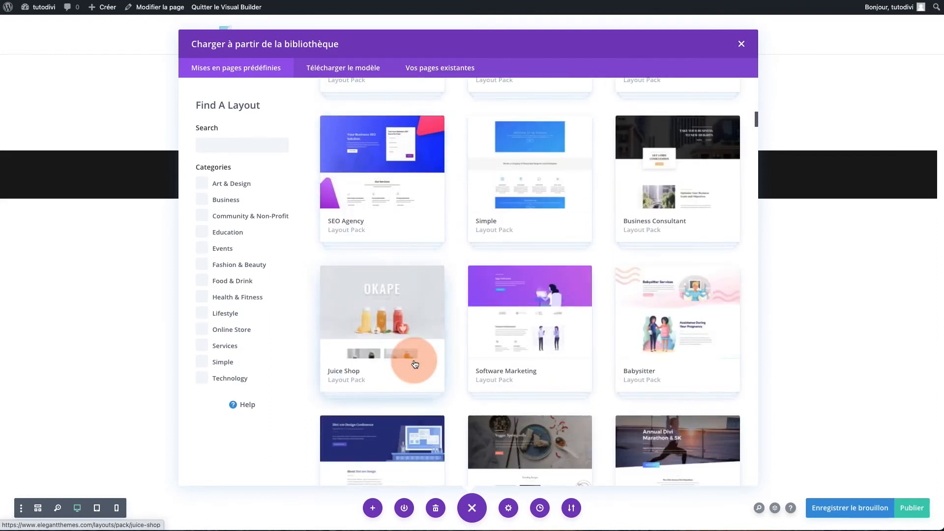
scroll(580, 358, down, 3)
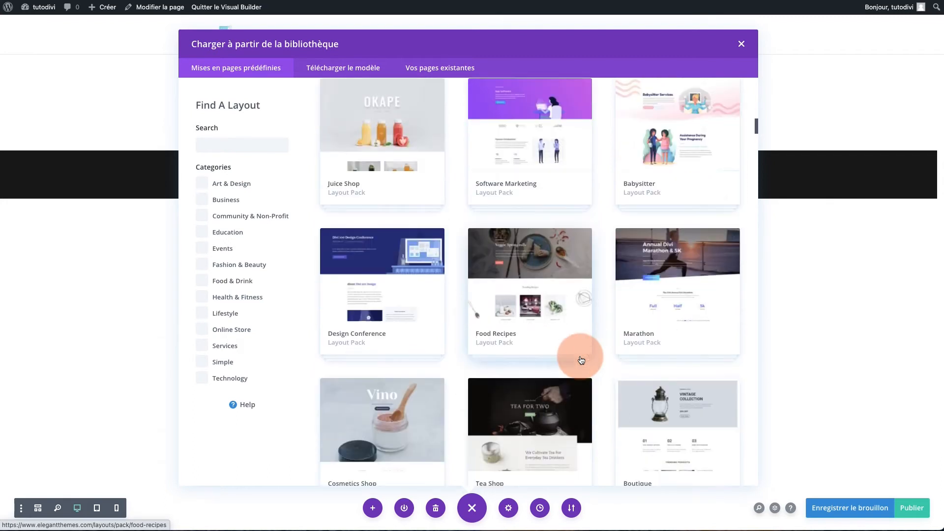
scroll(581, 361, down, 1)
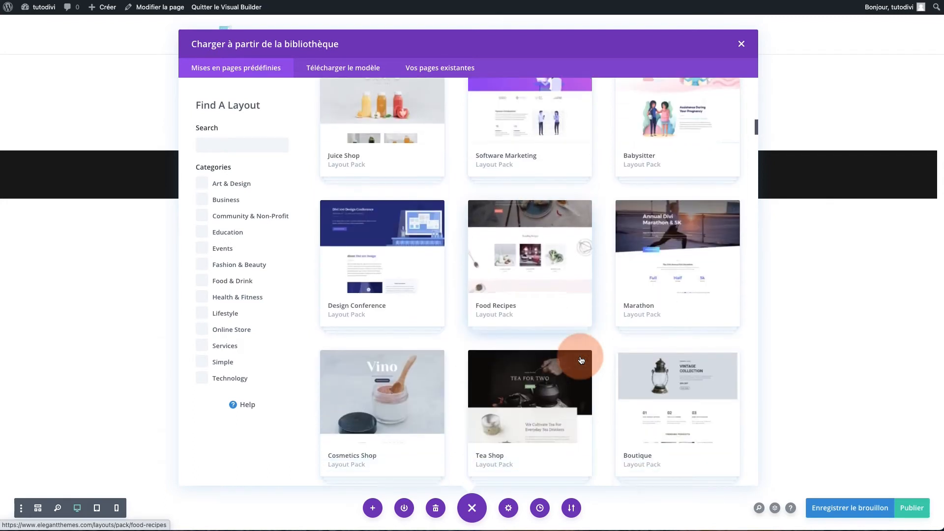
scroll(581, 361, down, 5)
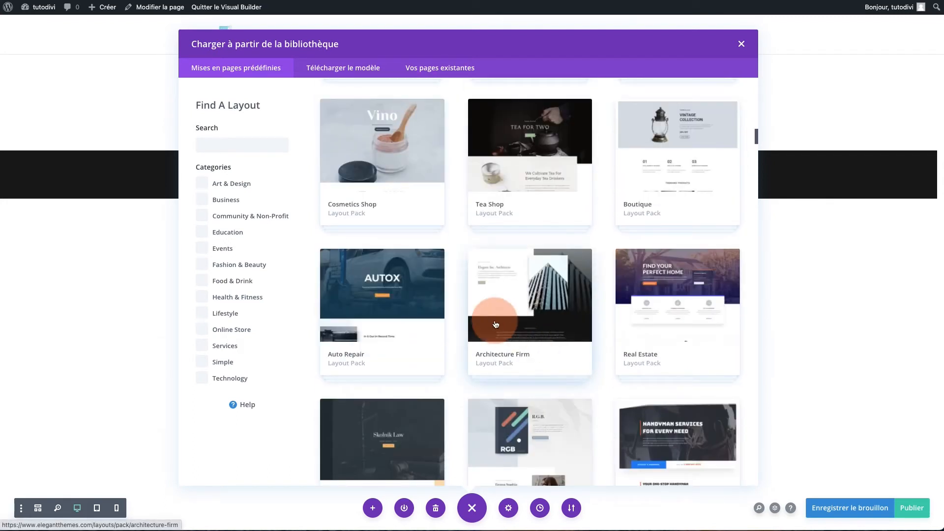
scroll(492, 316, down, 5)
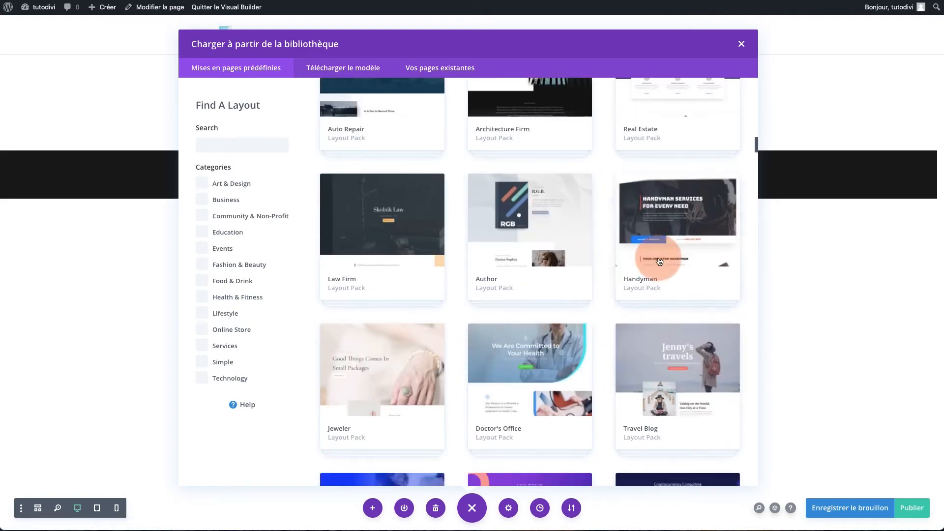
scroll(571, 308, down, 3)
scroll(532, 280, down, 3)
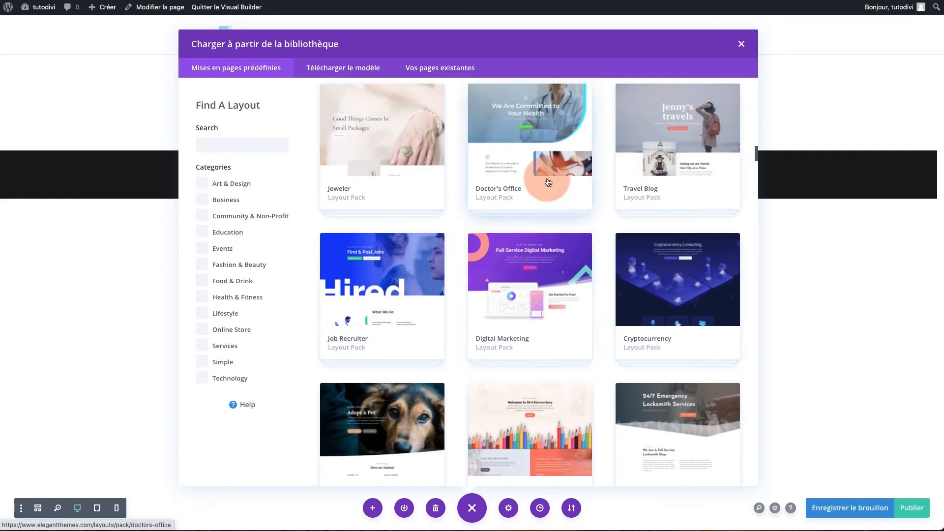
click(549, 182)
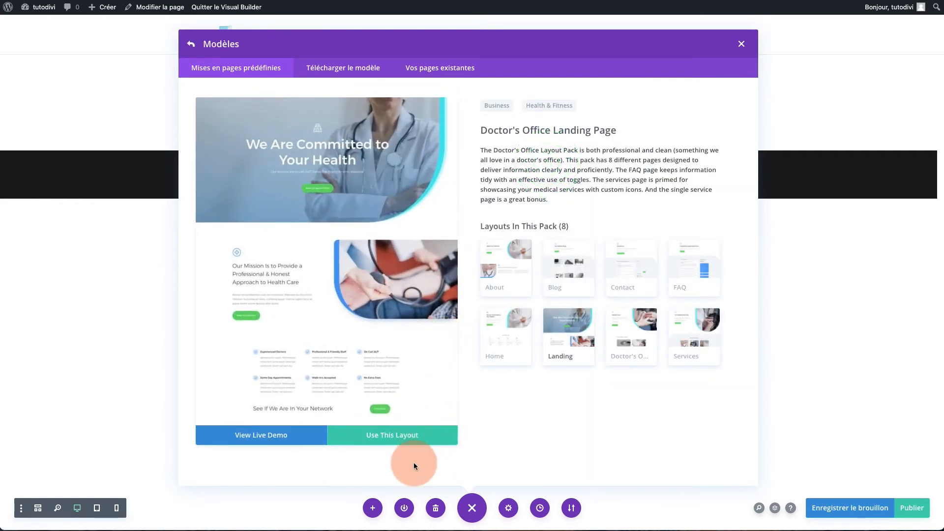
click(414, 437)
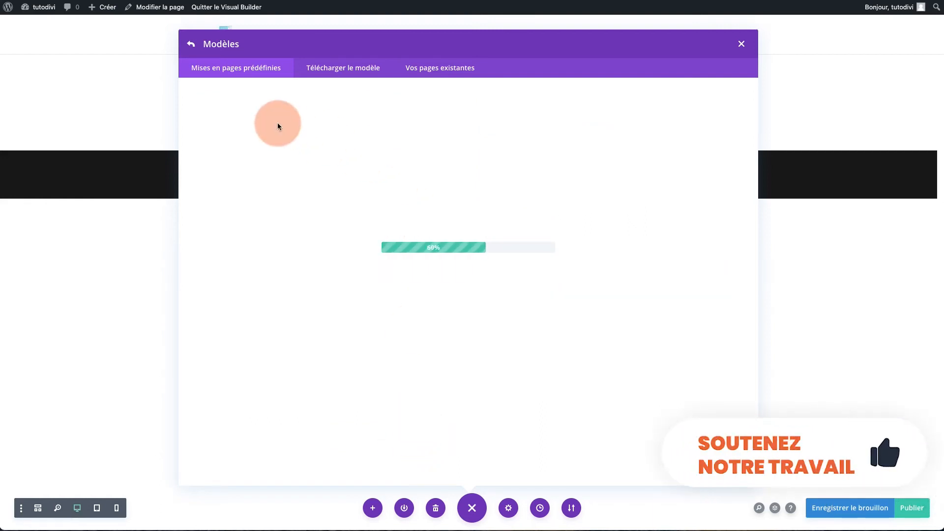
click(191, 46)
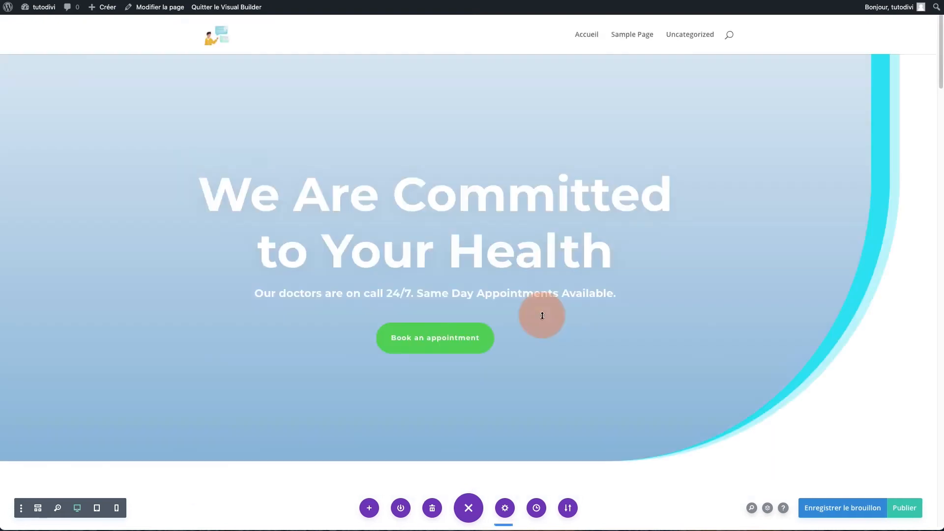
Revert the page to the "Effacé Modèle" state in the editing history
scroll(541, 334, down, 10)
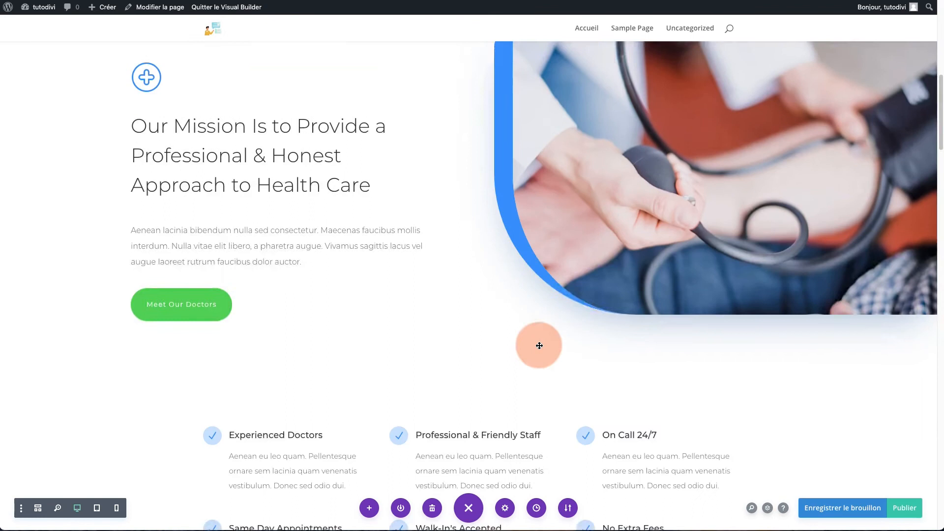
scroll(539, 345, up, 5)
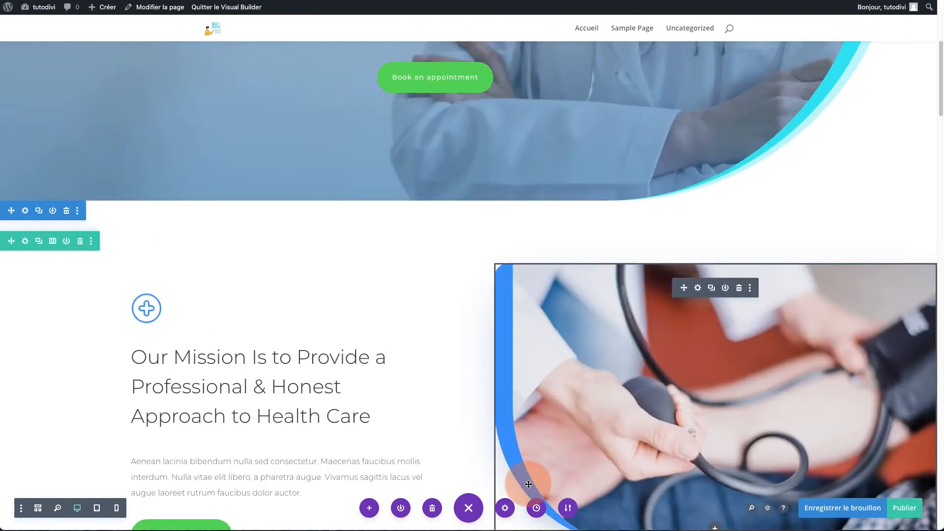
click(537, 509)
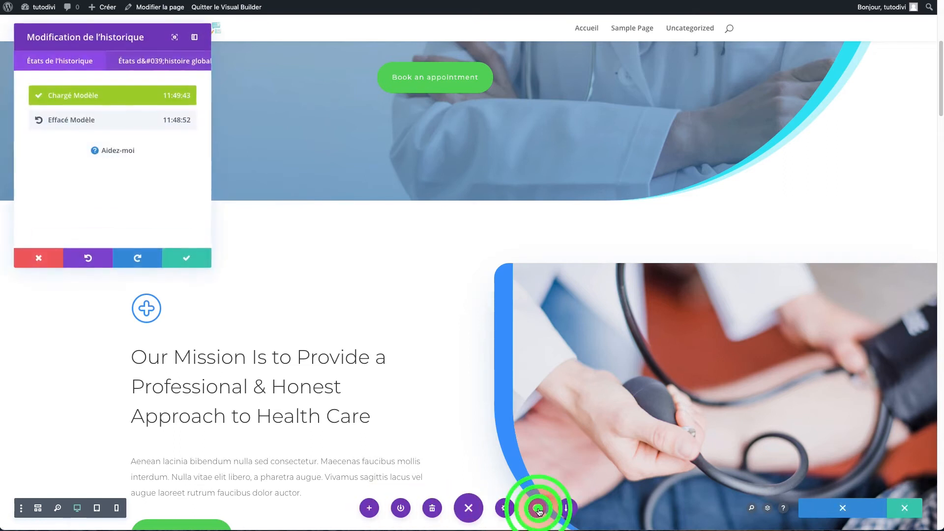
click(80, 122)
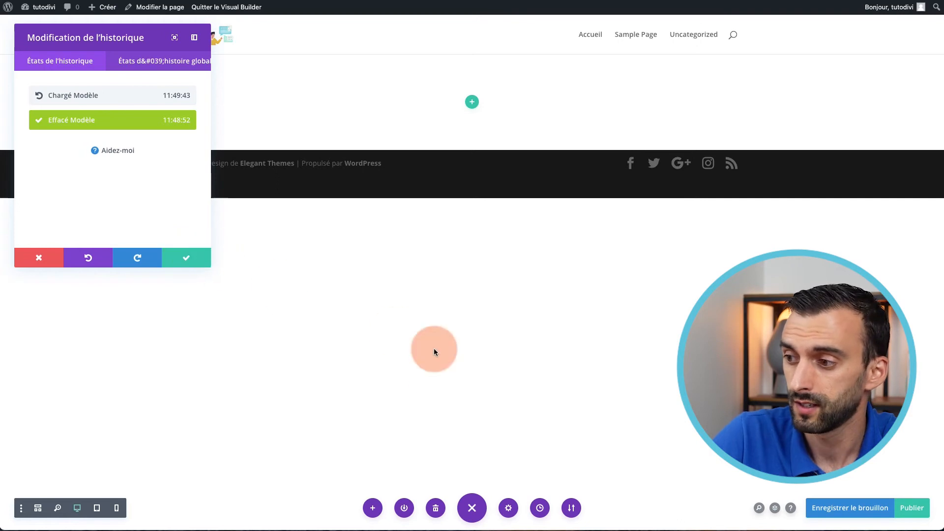
Examine the content options in the page settings and close them without making changes
click(511, 513)
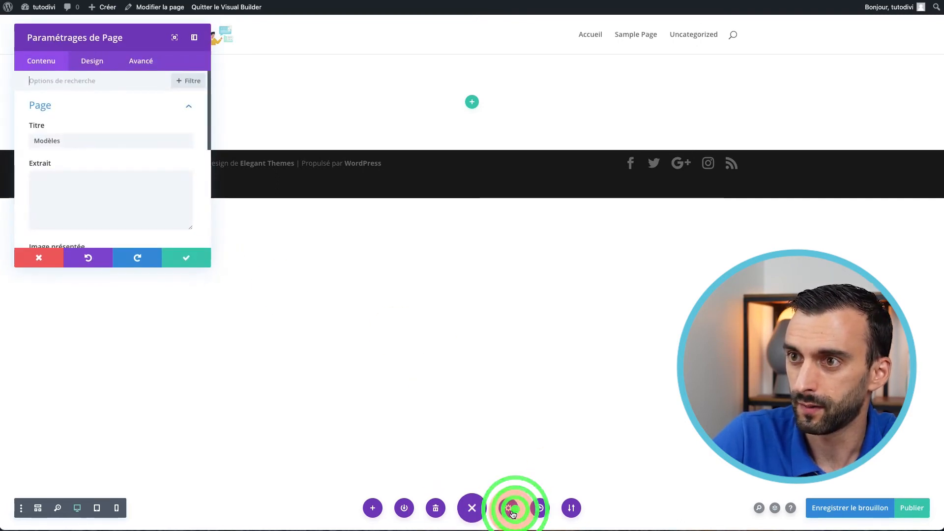
scroll(152, 113, down, 1)
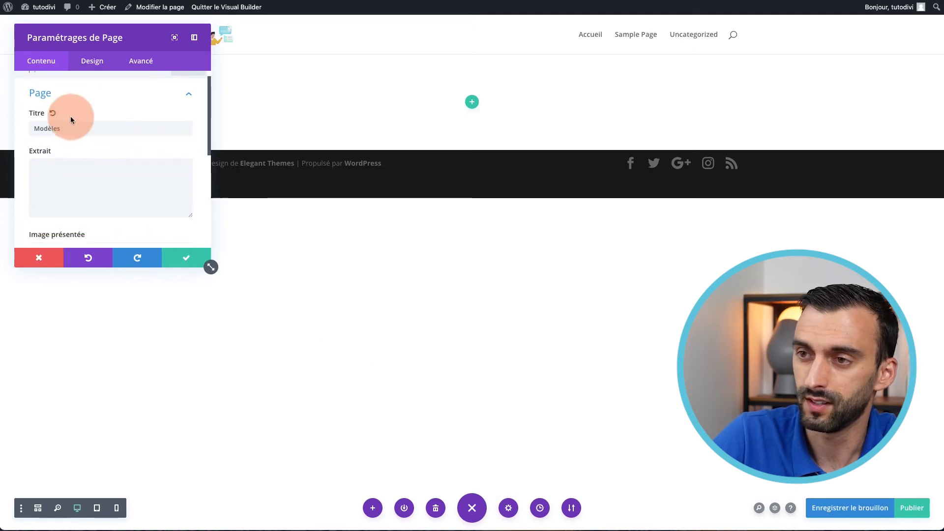
scroll(70, 123, down, 5)
scroll(71, 132, up, 1)
click(84, 122)
scroll(84, 122, up, 3)
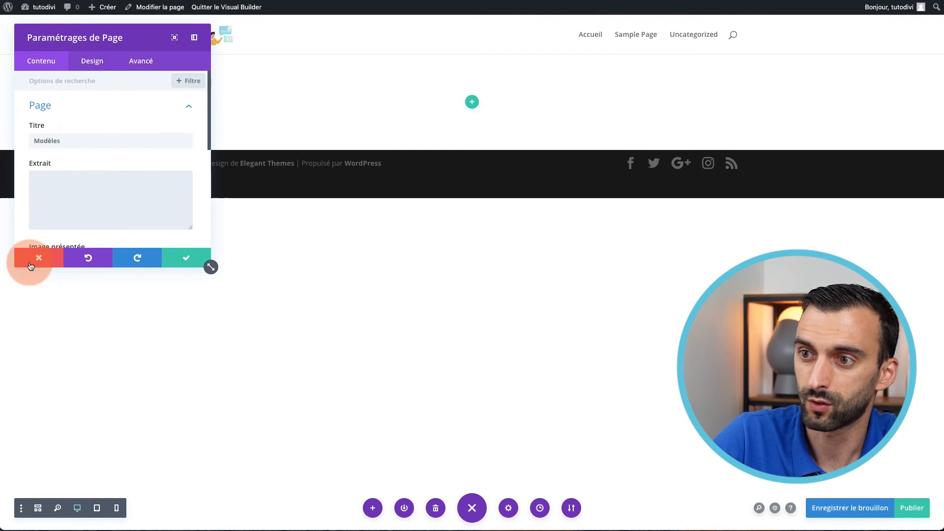
click(29, 259)
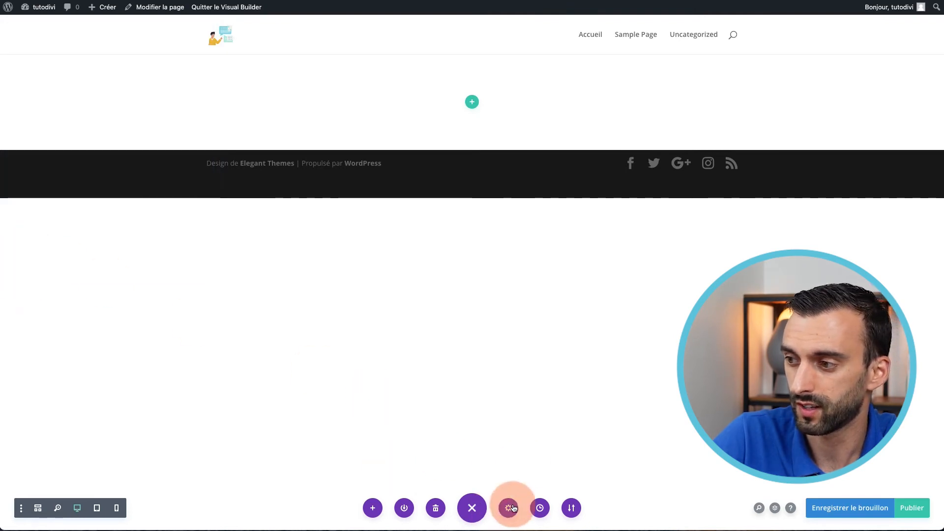
Reopen the editing history and validate the selected "Effacé Modèle" state
click(541, 509)
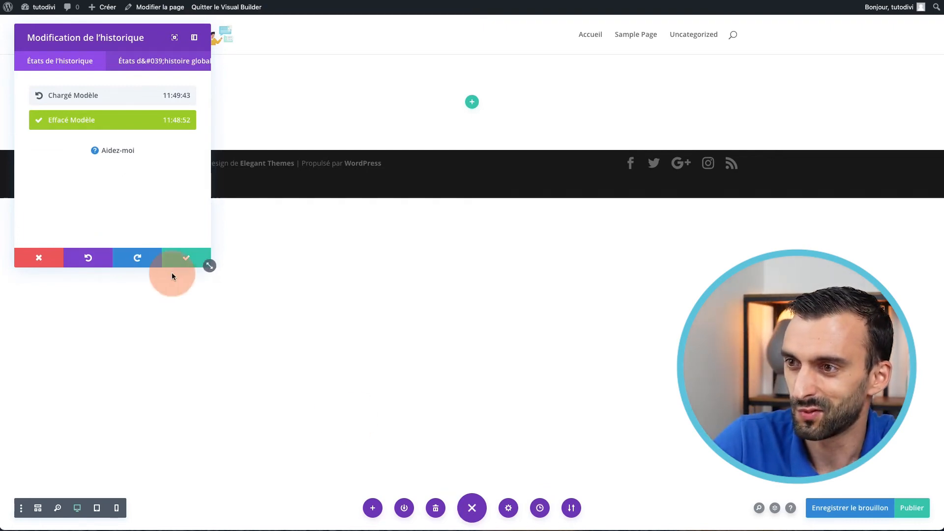
click(191, 261)
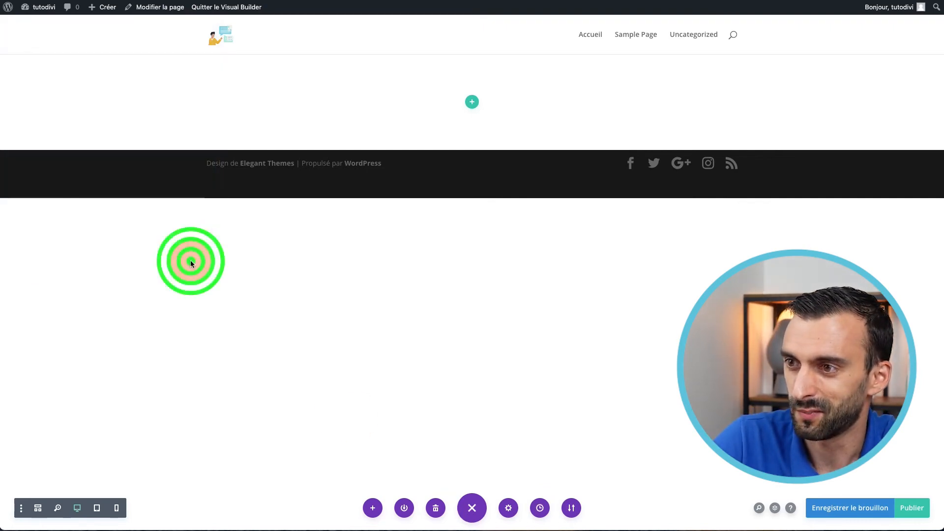
Browse the predefined layout packs, preview the Author pack's Landing and Home layouts, and return to the pack list
click(374, 509)
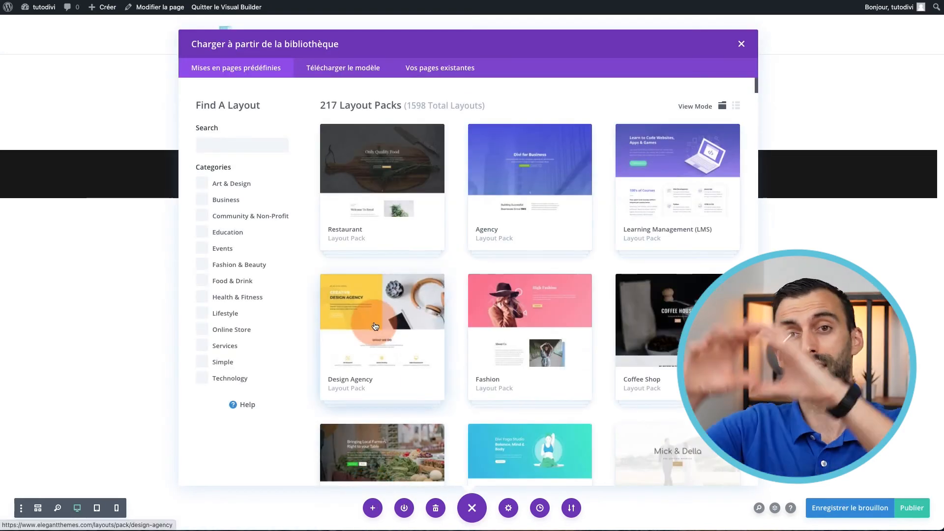
scroll(389, 320, down, 15)
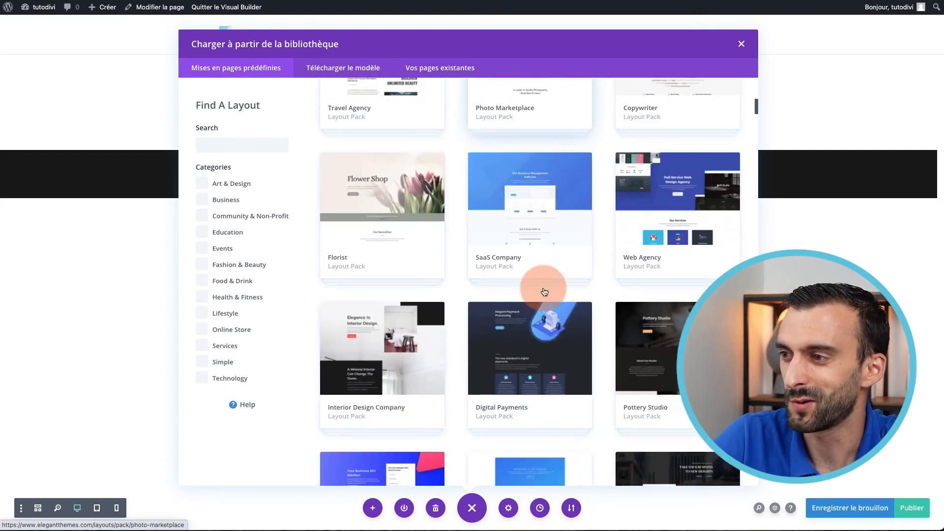
scroll(543, 290, down, 11)
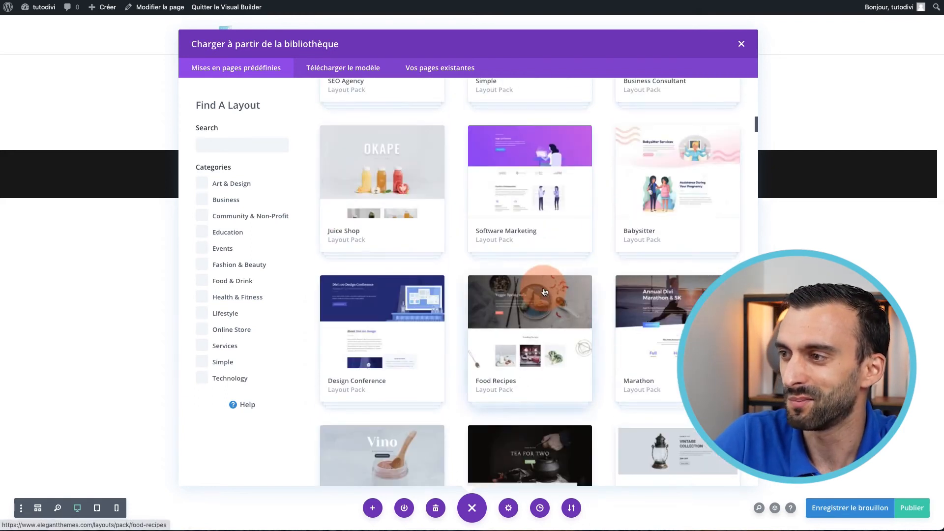
scroll(545, 293, down, 3)
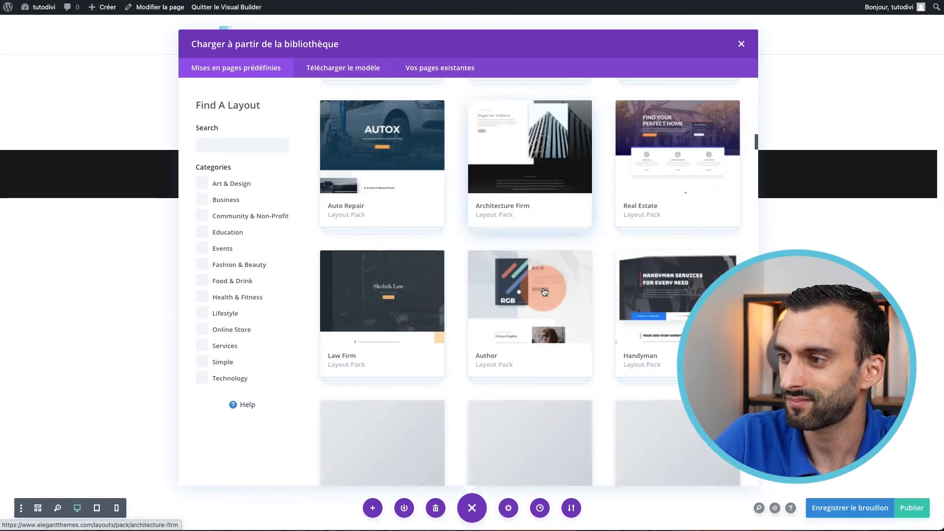
click(523, 322)
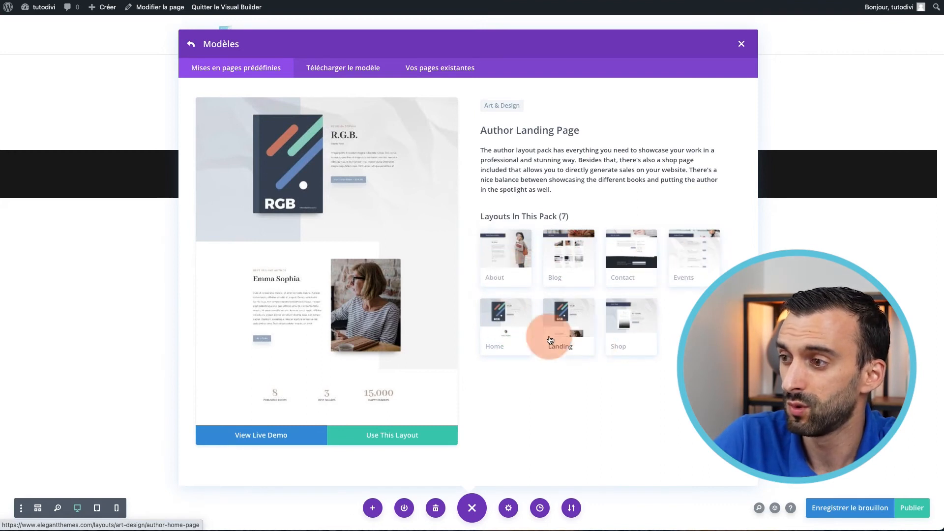
click(510, 333)
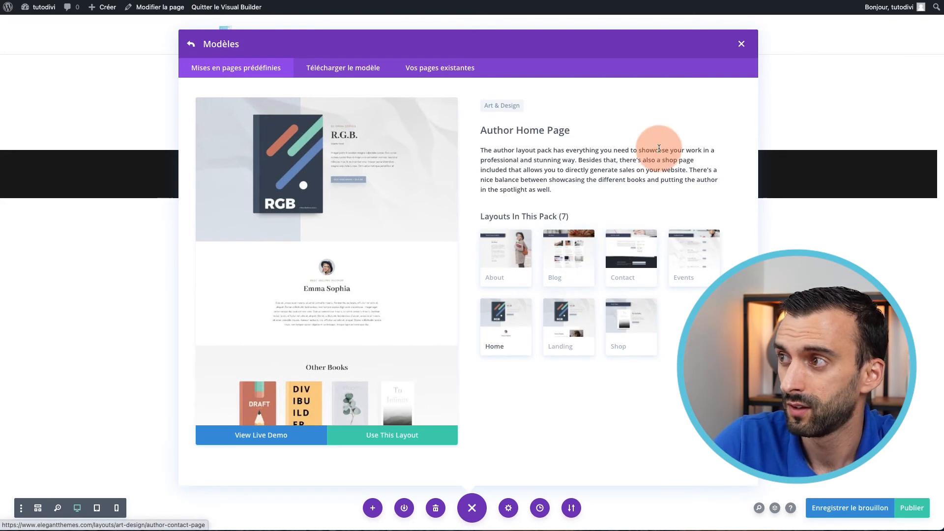
click(191, 45)
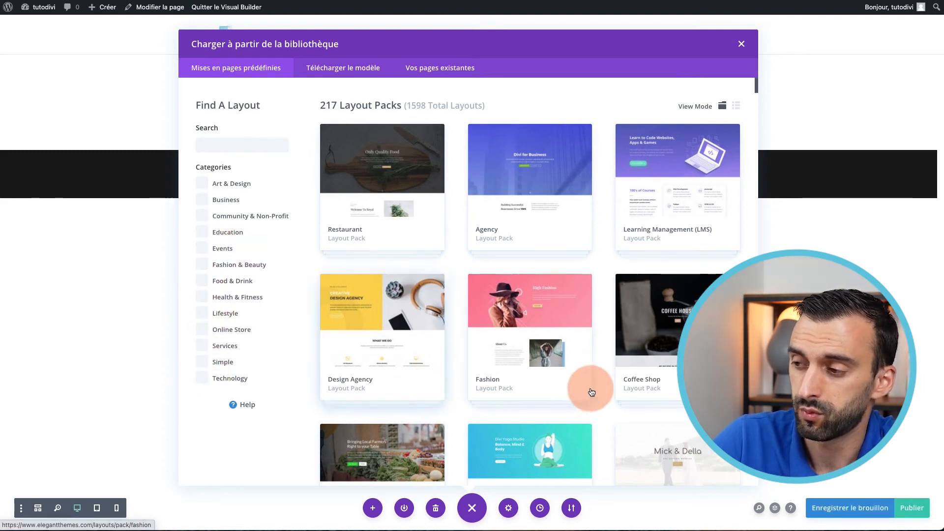
Load the Home layout of the Author pack from the predefined layouts into the page
scroll(592, 392, down, 15)
scroll(592, 392, down, 10)
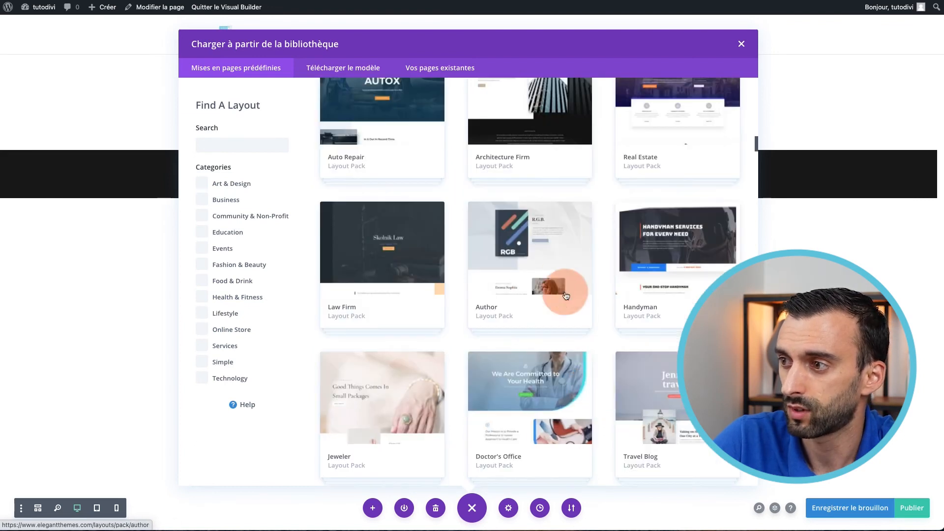
click(566, 296)
click(509, 331)
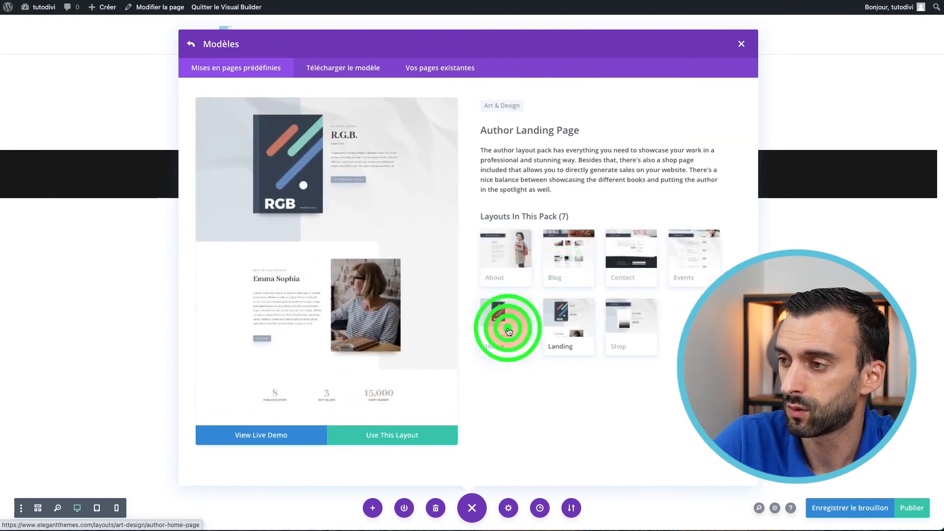
click(398, 437)
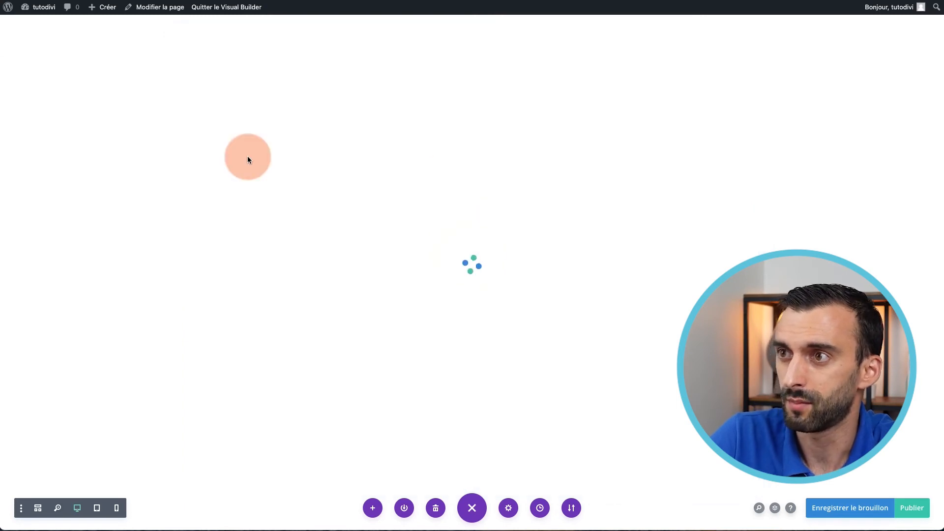
Examine the content settings of the "R.G.B." heading text module and close them without making changes
scroll(400, 243, down, 3)
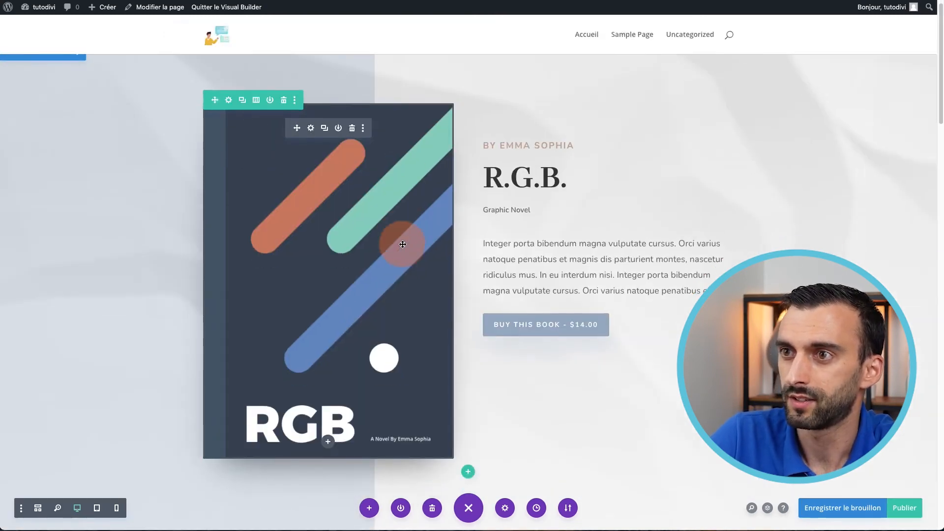
scroll(403, 245, down, 3)
scroll(403, 244, up, 6)
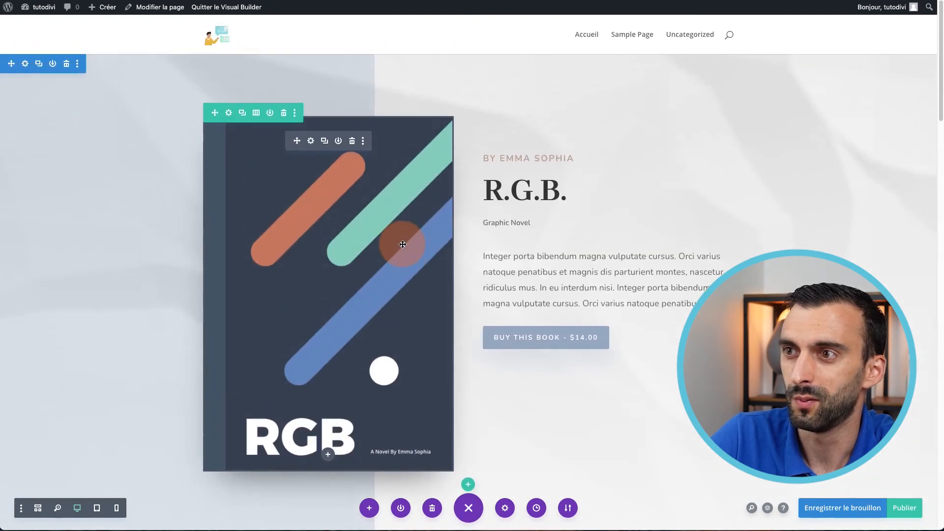
mouse_move(582, 152)
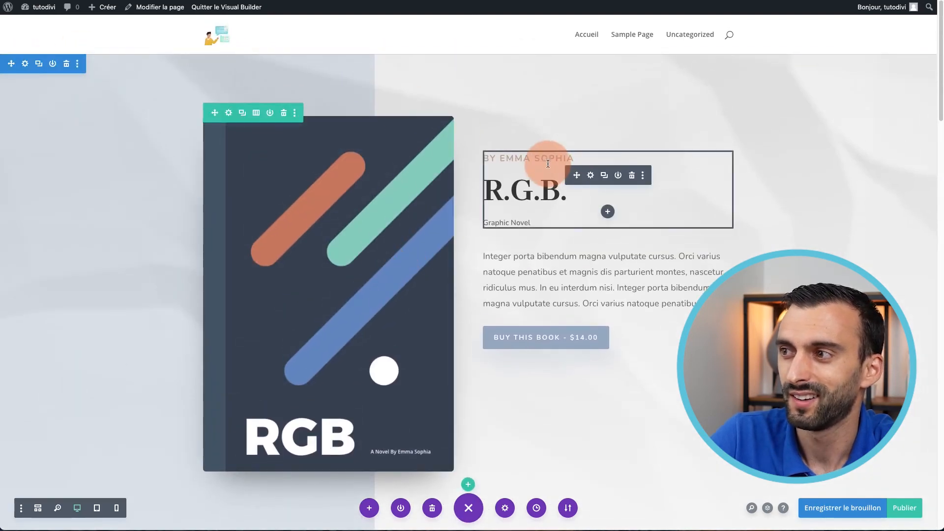
click(594, 182)
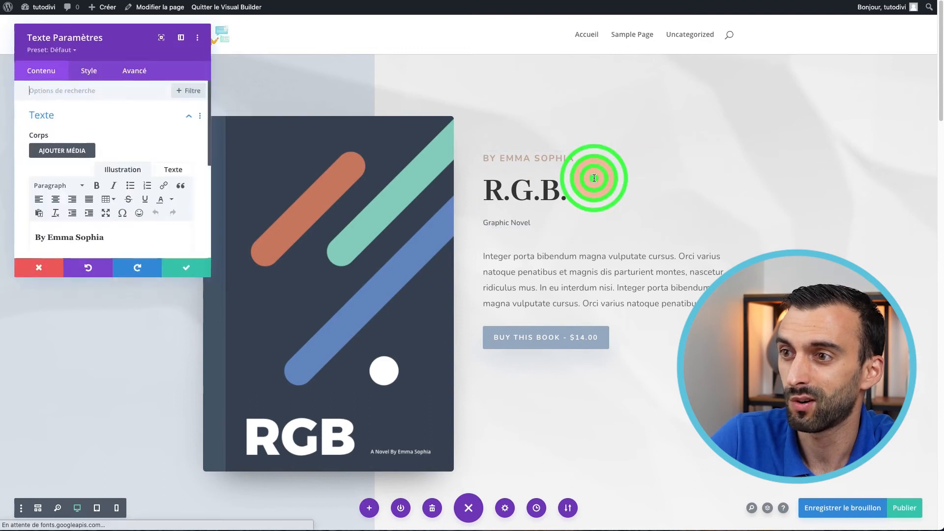
scroll(98, 174, down, 3)
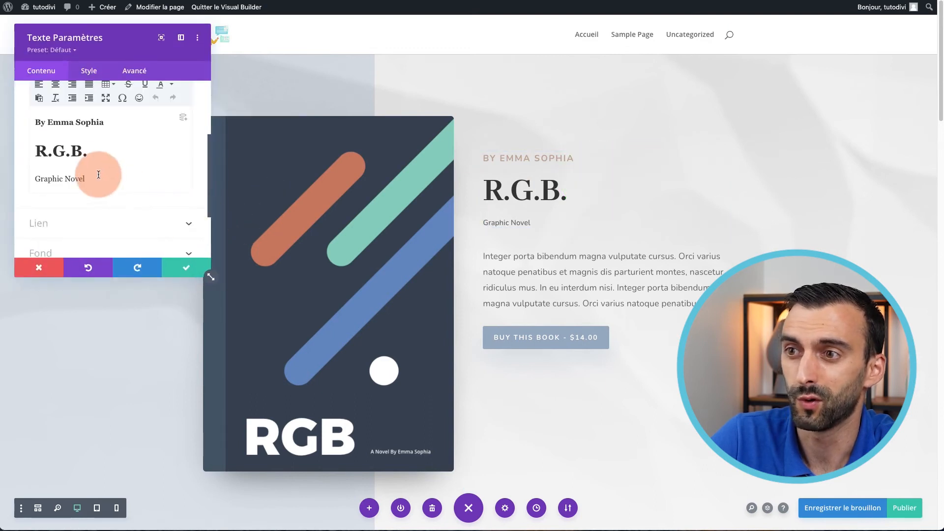
click(29, 267)
Replace the large book cover in the first section with author_05.jpg from the media library and save the image module
click(294, 259)
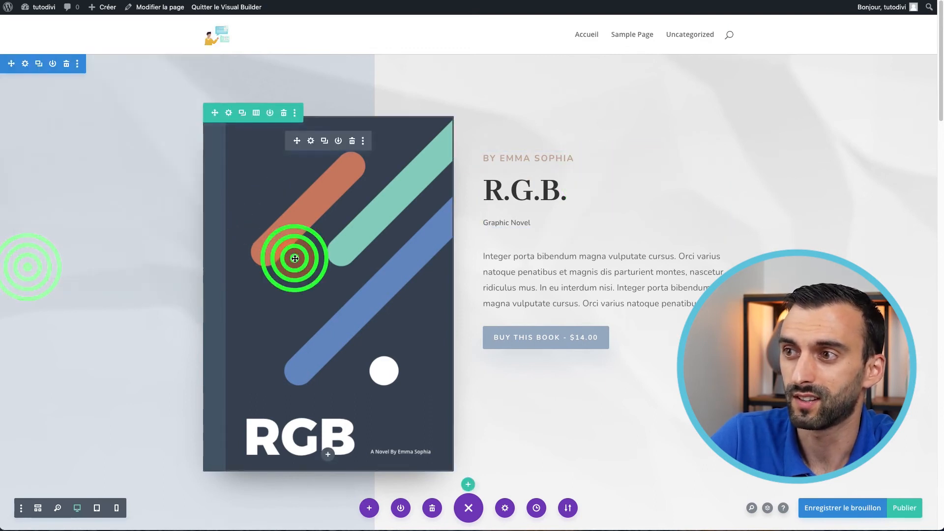
click(311, 142)
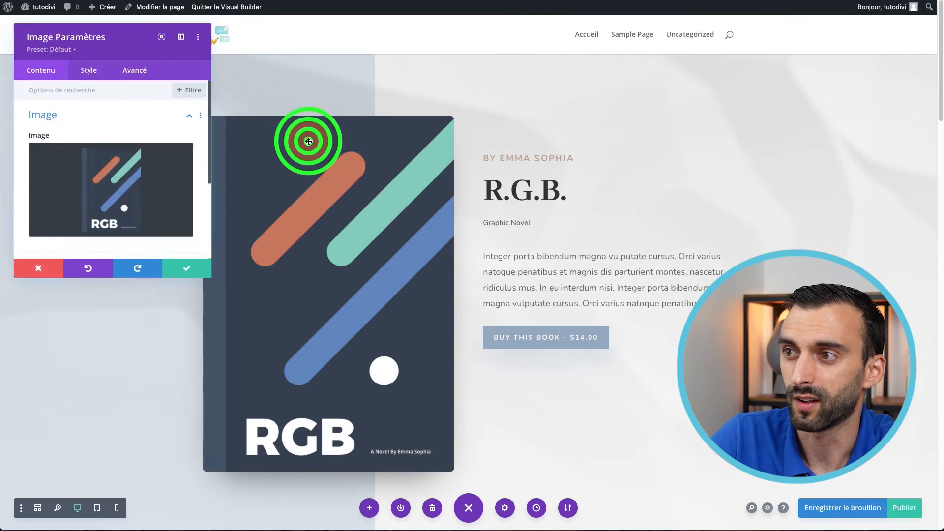
click(141, 157)
click(447, 160)
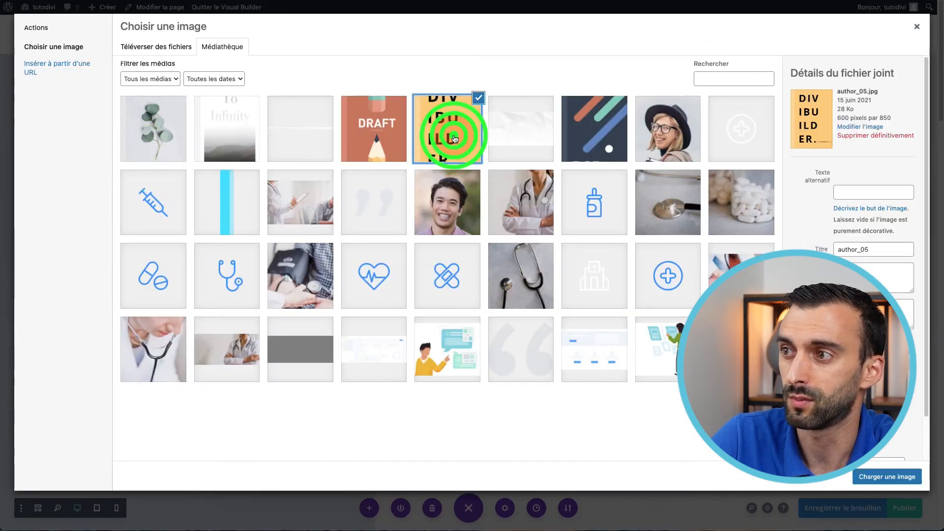
click(887, 476)
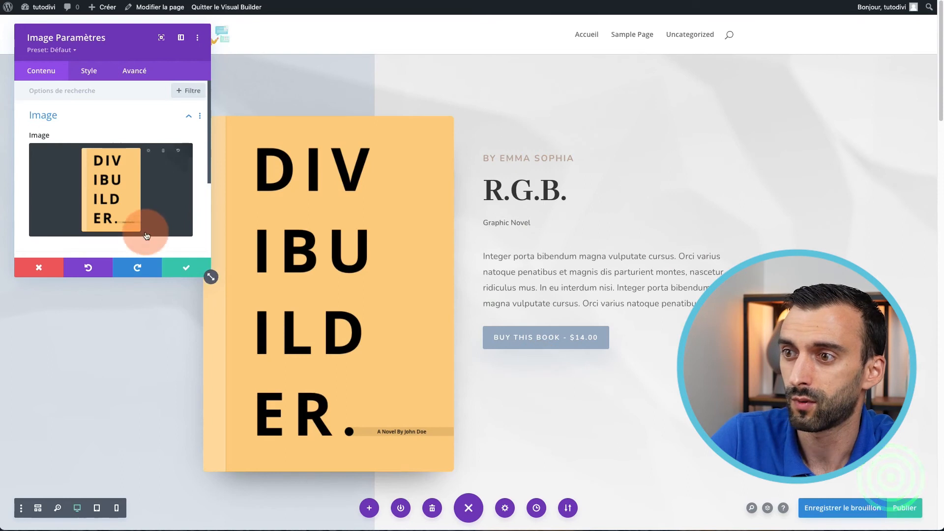
click(186, 268)
Review the loaded page down to the newsletter section, checking the new-section choices below the book list without inserting anything
scroll(406, 284, down, 5)
scroll(406, 285, down, 1)
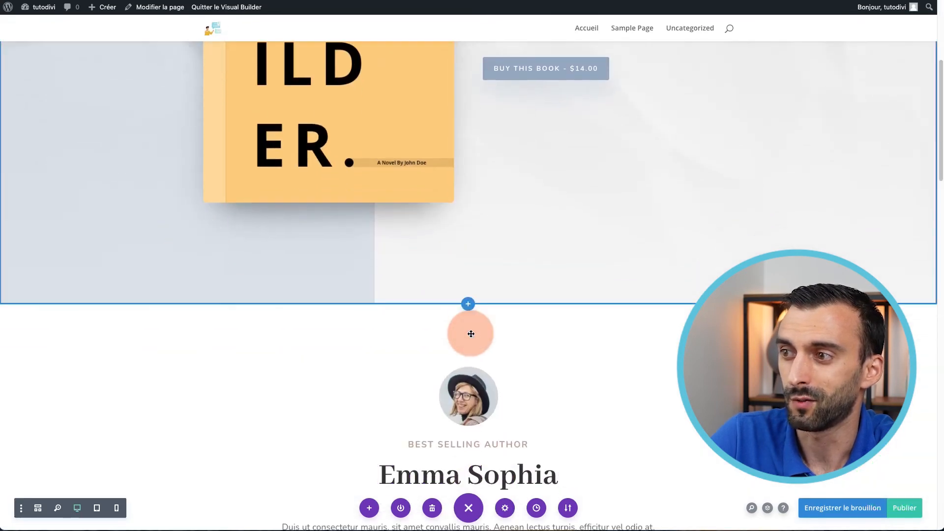
drag(450, 282, 452, 239)
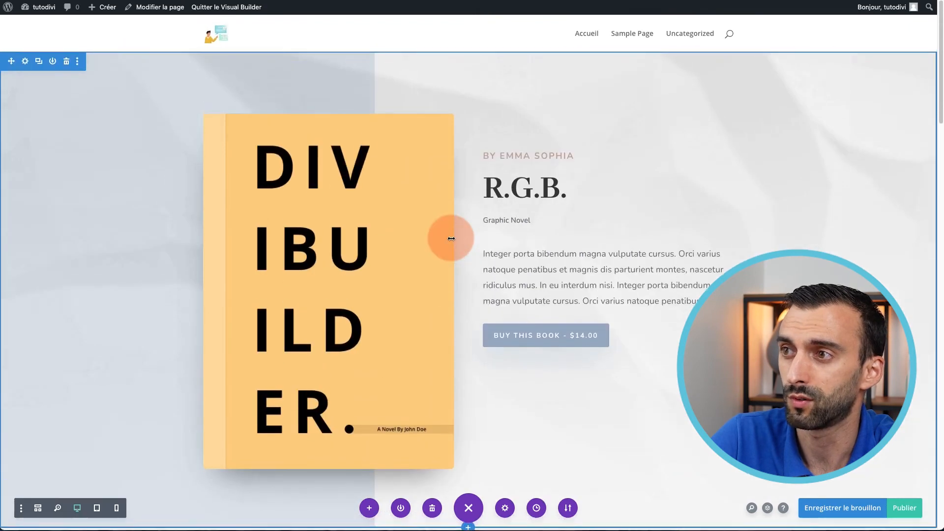
scroll(449, 238, down, 8)
scroll(421, 261, down, 14)
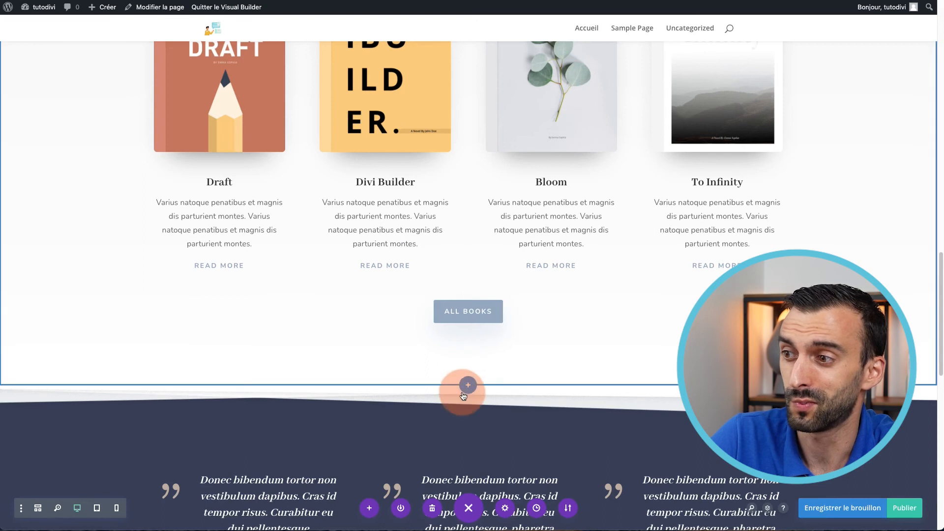
click(467, 388)
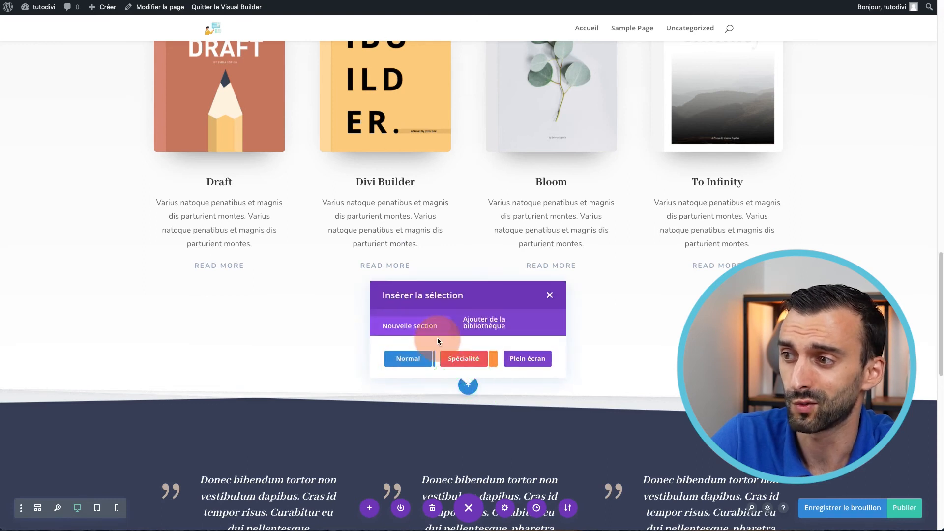
click(552, 295)
scroll(551, 295, down, 11)
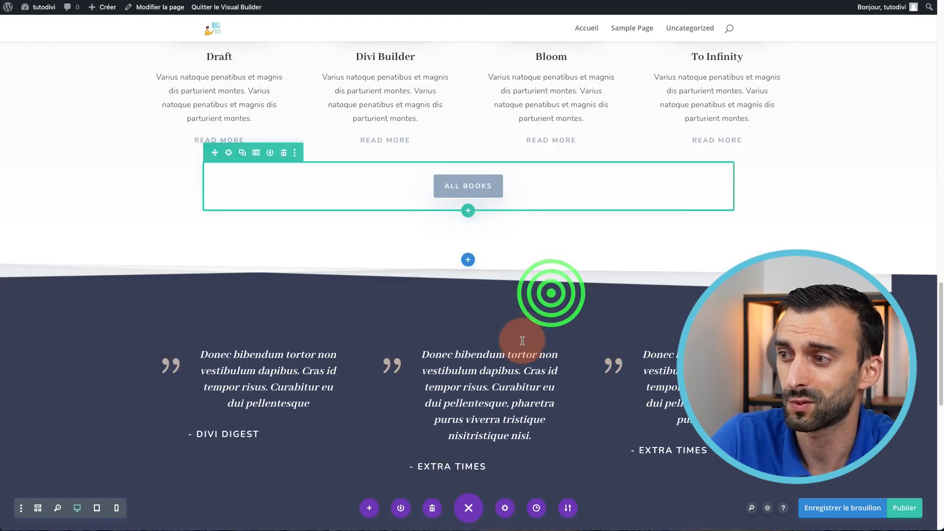
scroll(452, 408, down, 2)
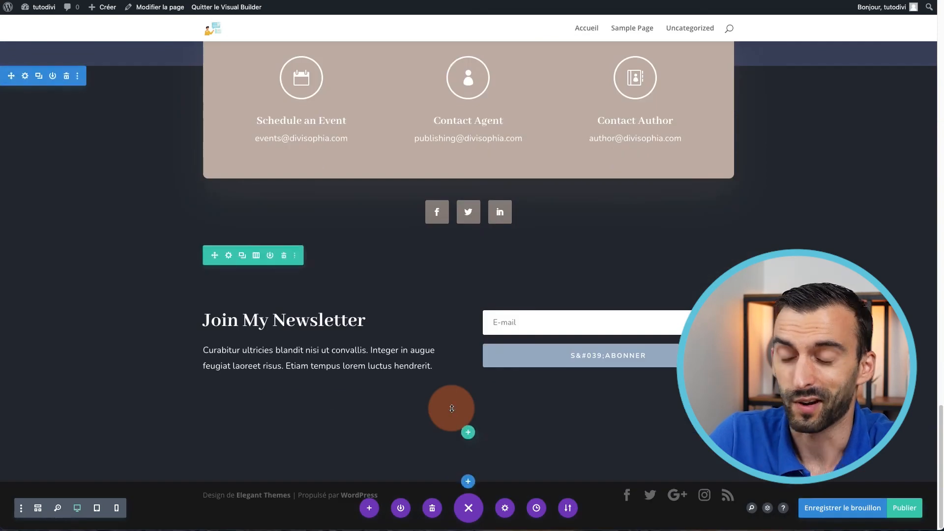
Save the page with the updated book cover as a draft
scroll(451, 408, up, 12)
scroll(452, 409, up, 15)
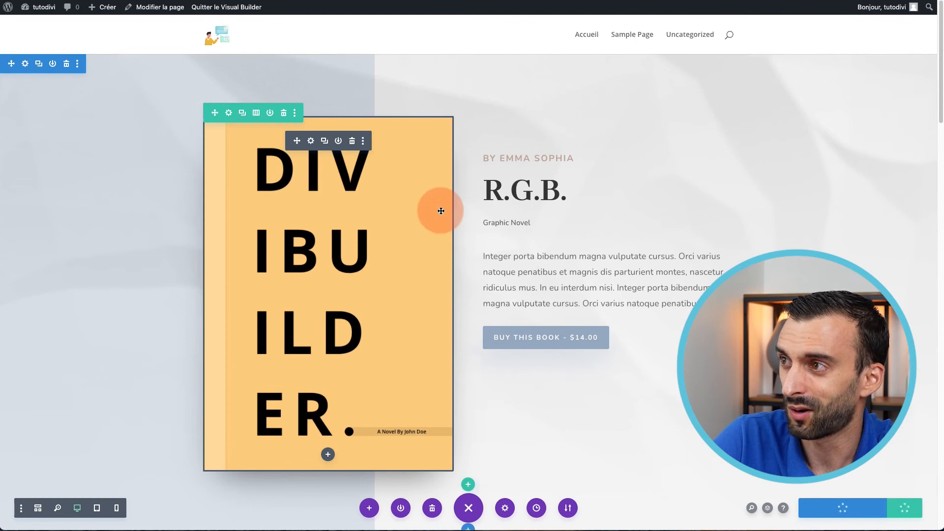
scroll(472, 285, down, 20)
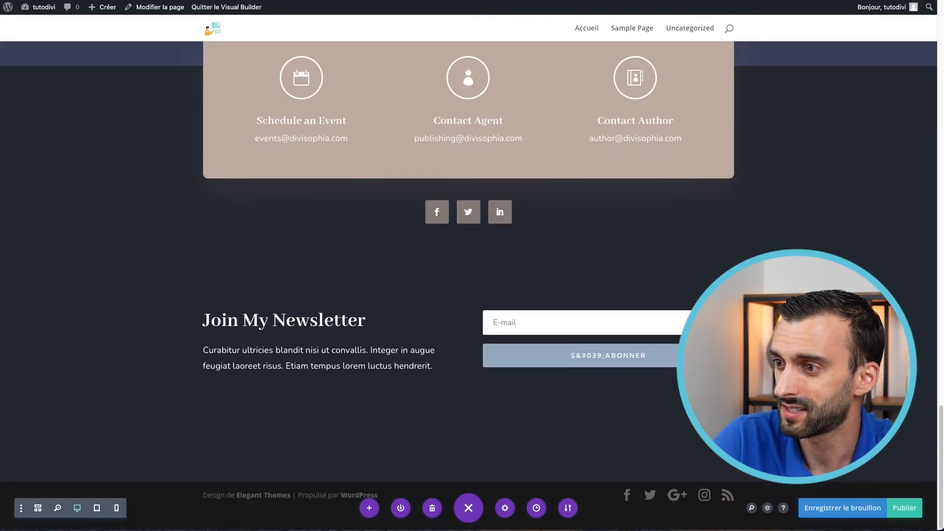
click(878, 511)
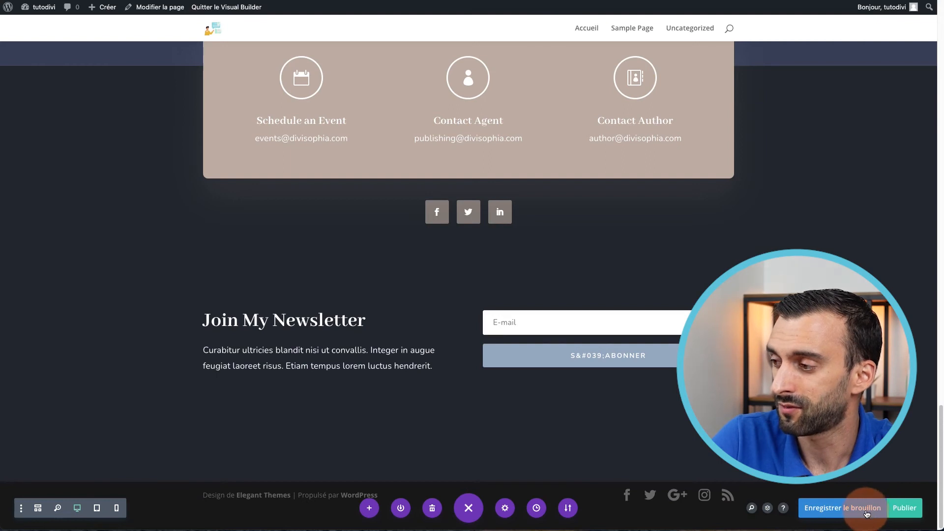
click(865, 511)
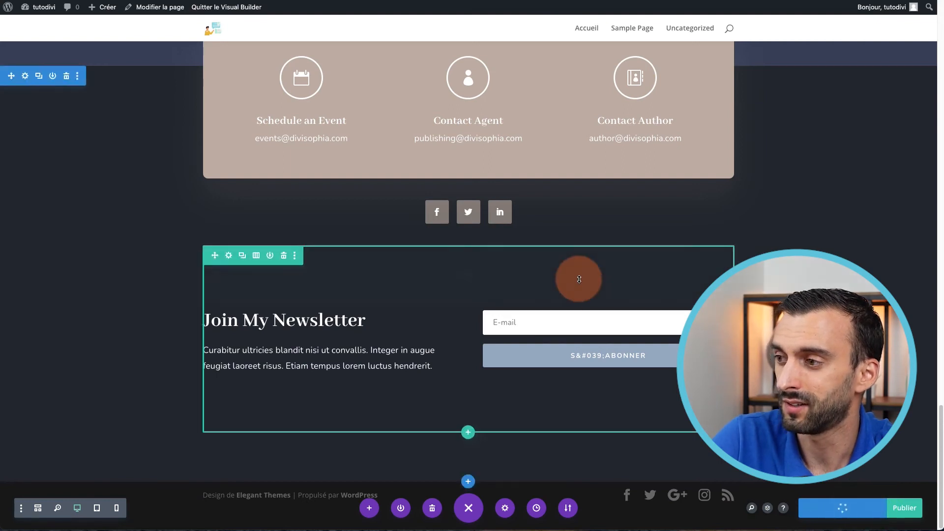
scroll(356, 137, up, 20)
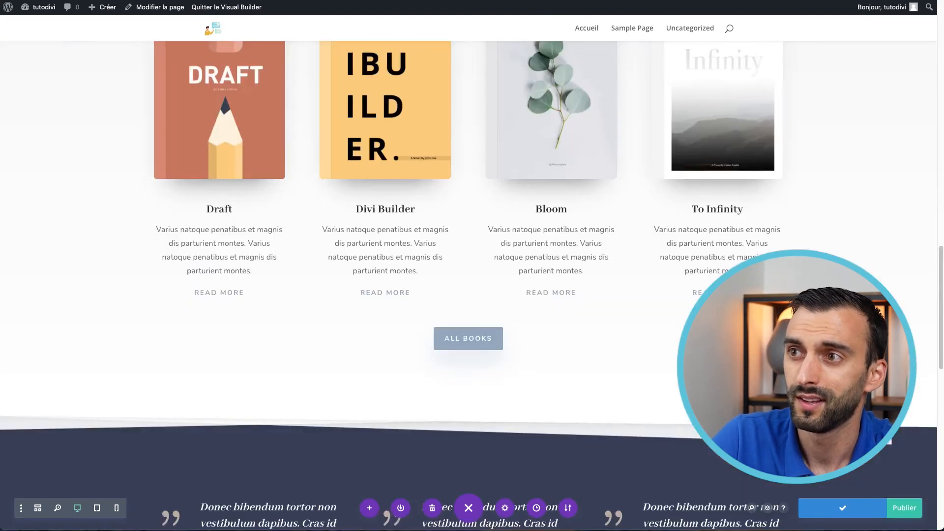
Leave the visual builder, return to the list of all pages and open the Divi Theme Builder
click(181, 15)
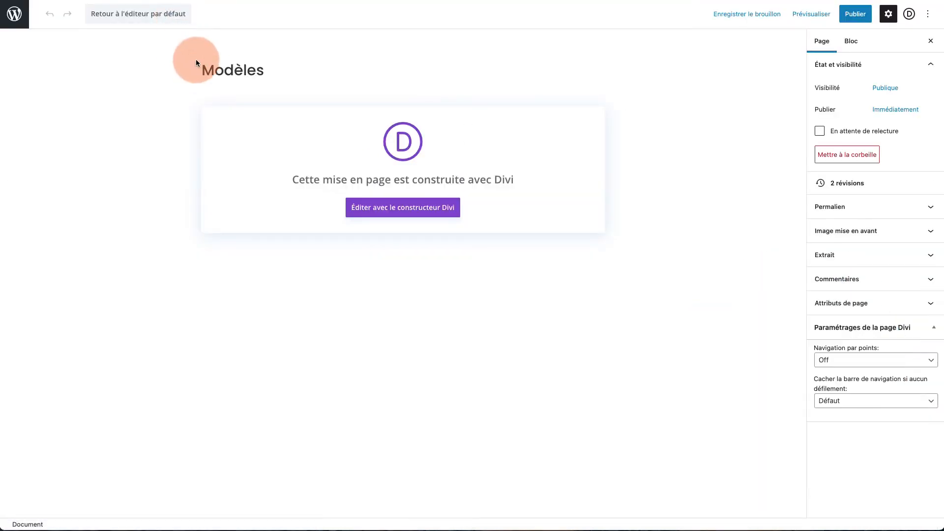
click(196, 60)
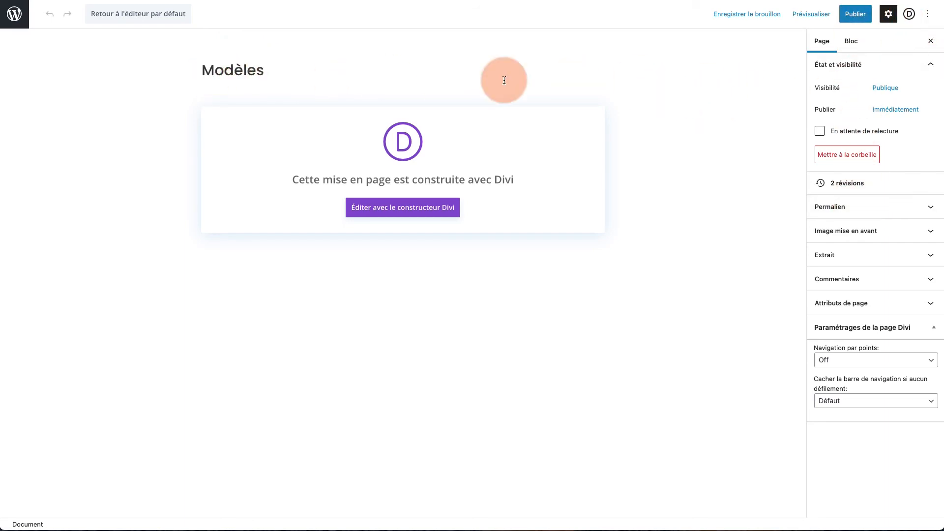
click(14, 14)
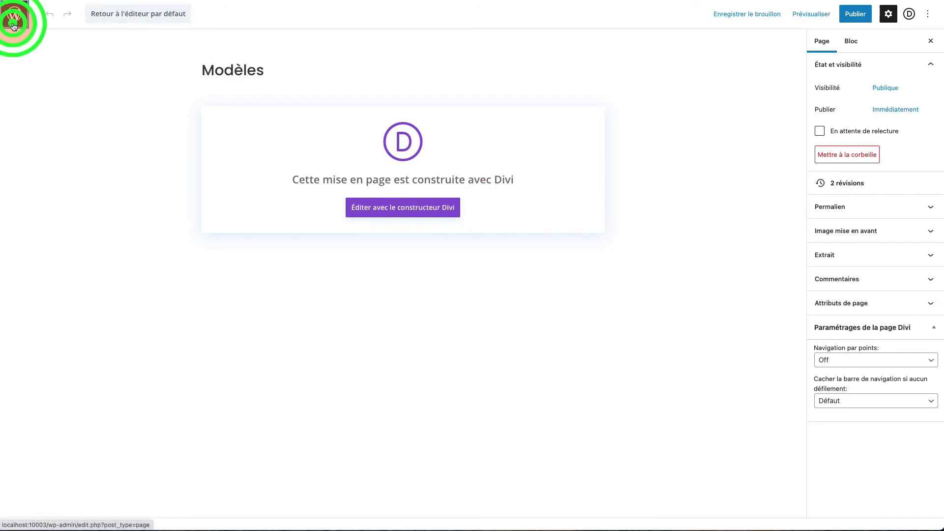
mouse_move(21, 264)
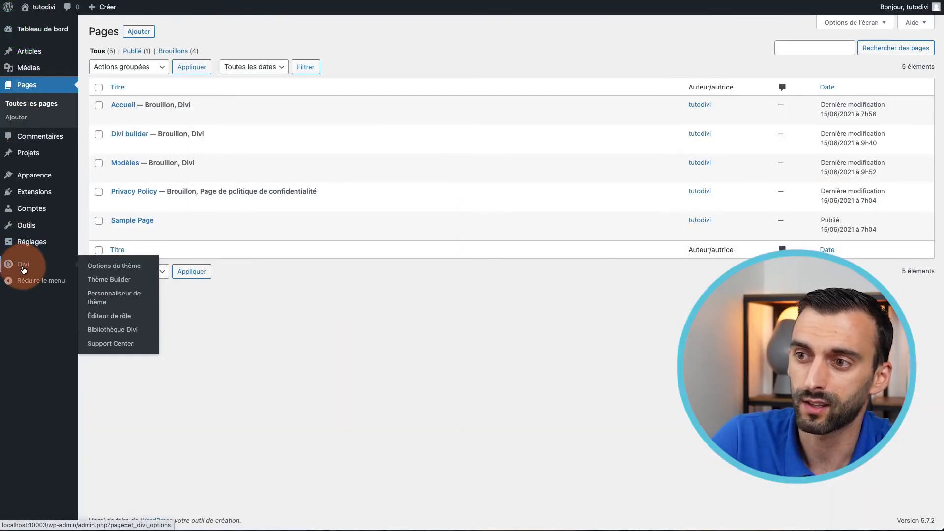
click(110, 280)
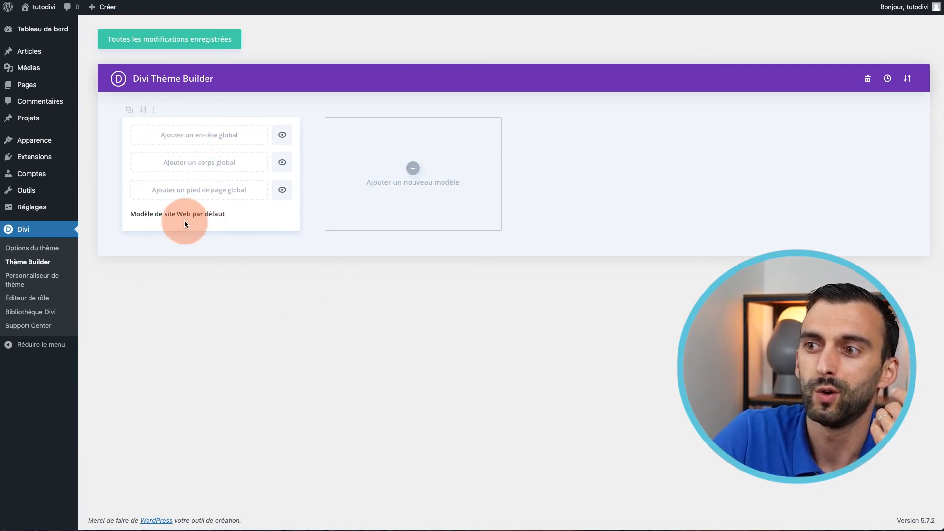
Start building a global footer for the default website template by choosing a predefined layout
click(208, 192)
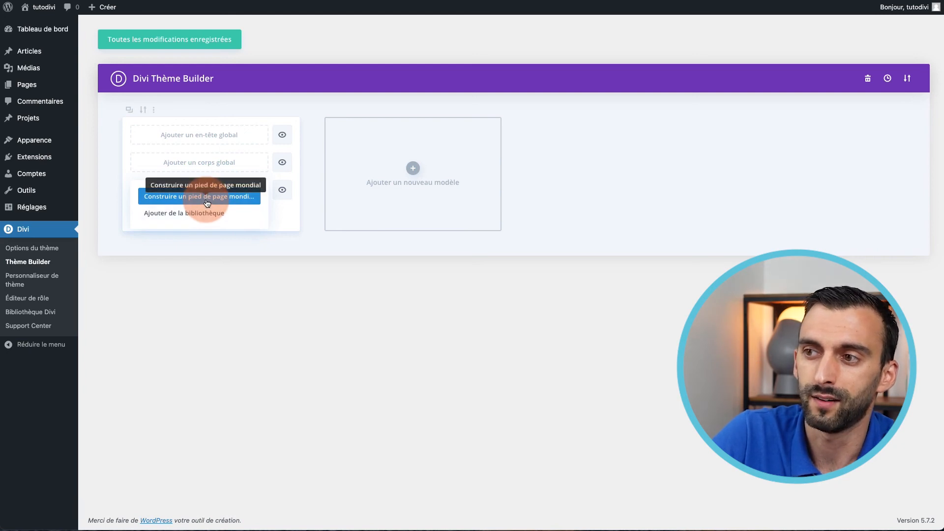
click(207, 202)
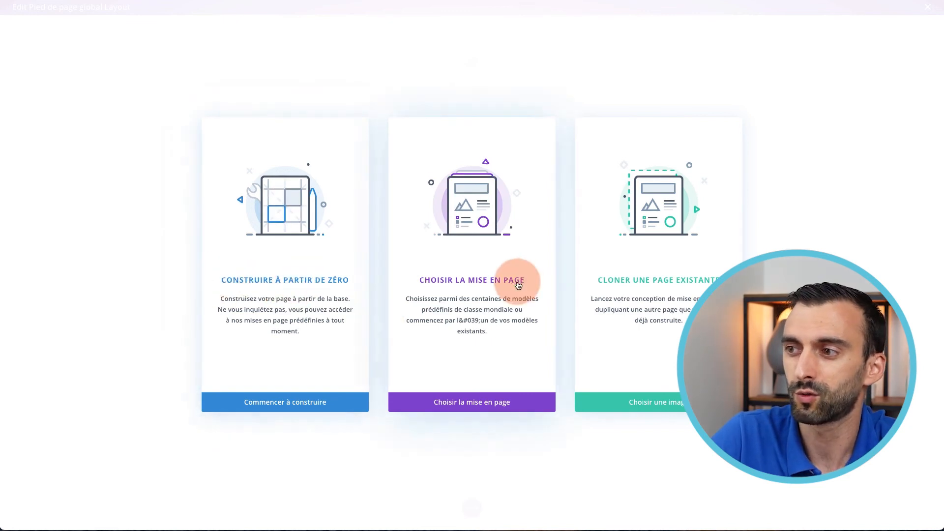
click(474, 289)
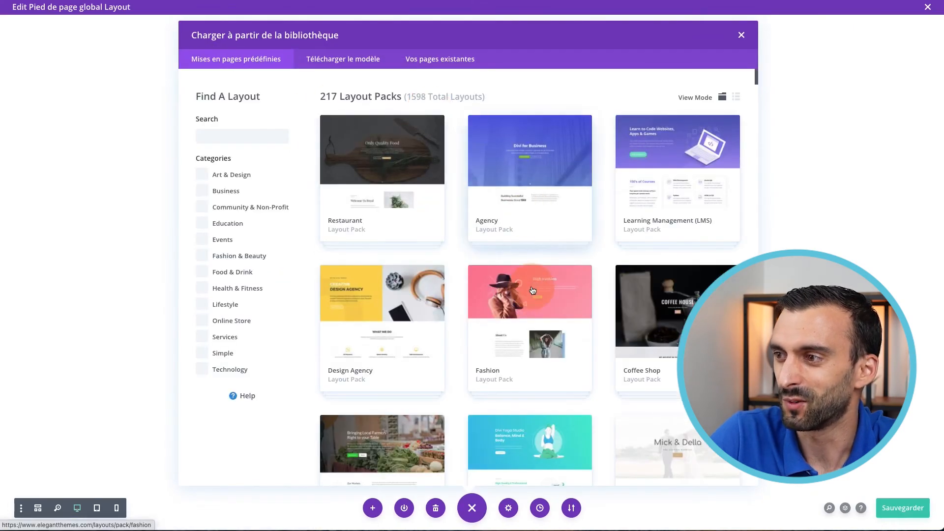
Examine the Landing layout of the Fashion pack down to its newsletter section and close the layout library without loading it
click(532, 305)
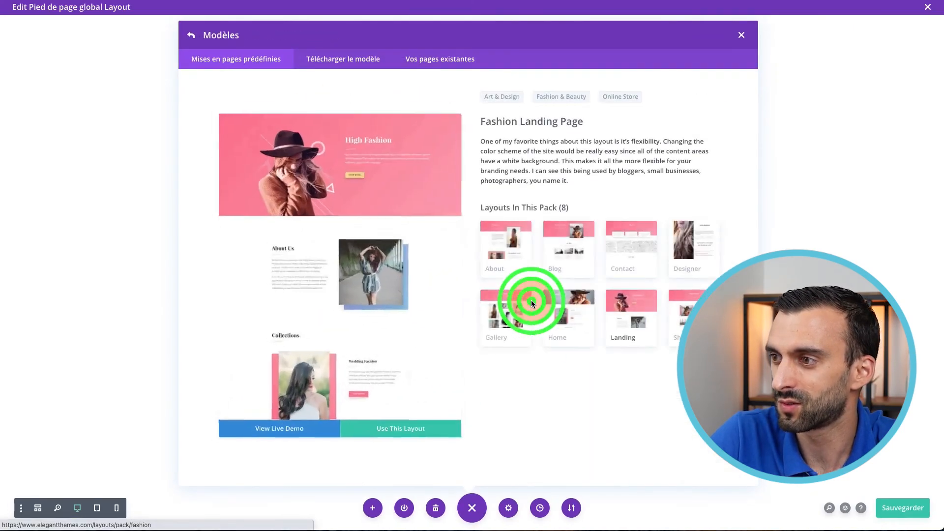
scroll(400, 324, down, 5)
scroll(400, 326, down, 10)
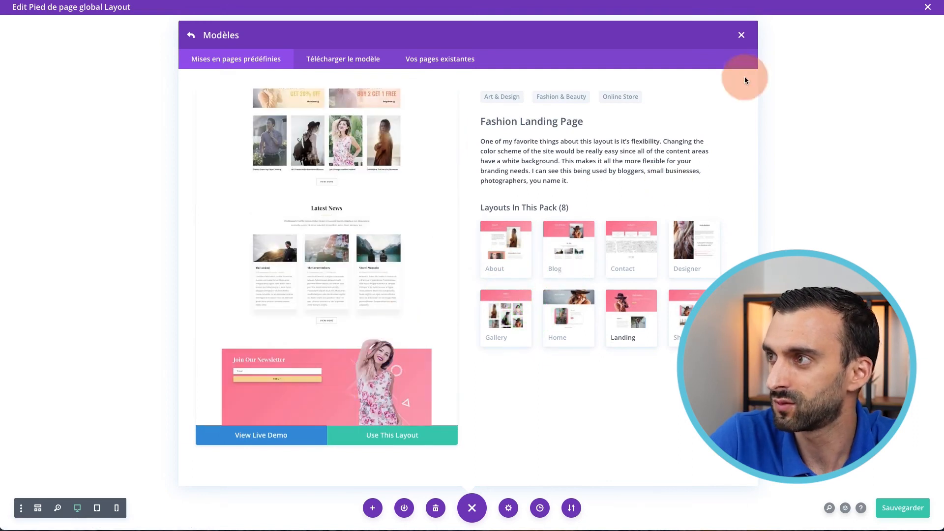
click(741, 35)
click(473, 55)
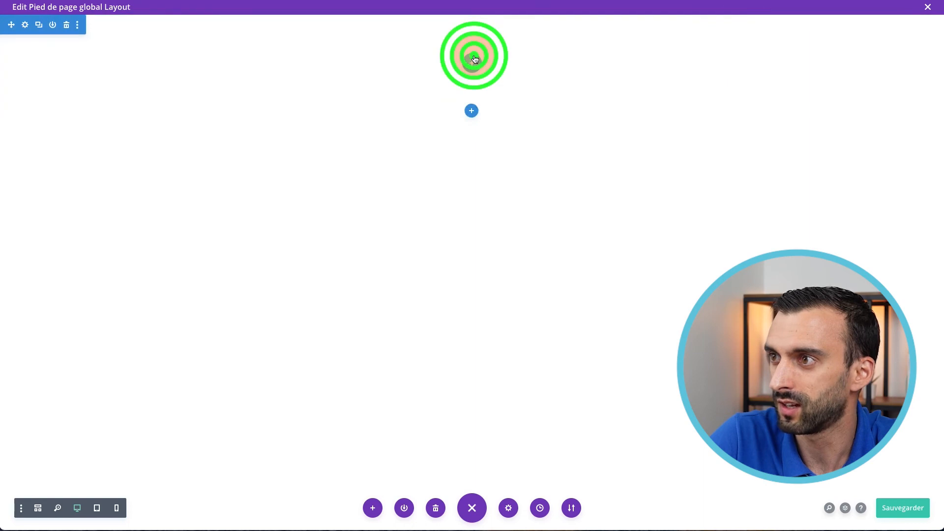
click(553, 84)
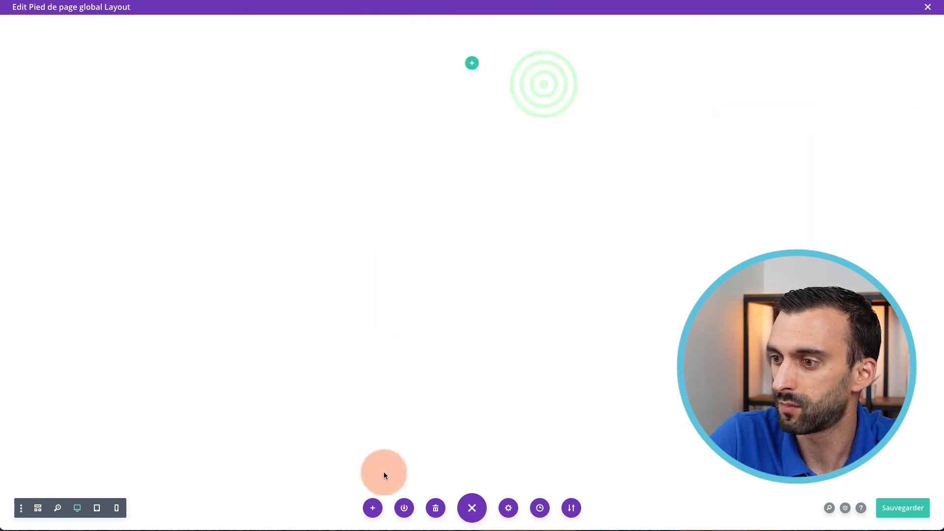
Reopen the layout library, check the Landing layout of the Learning Management (LMS) pack and close it without loading it
click(370, 506)
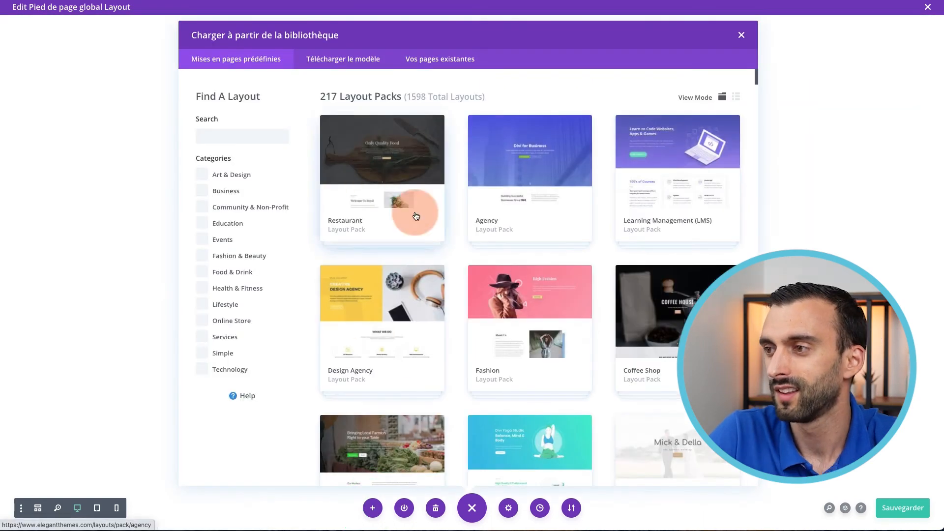
click(652, 235)
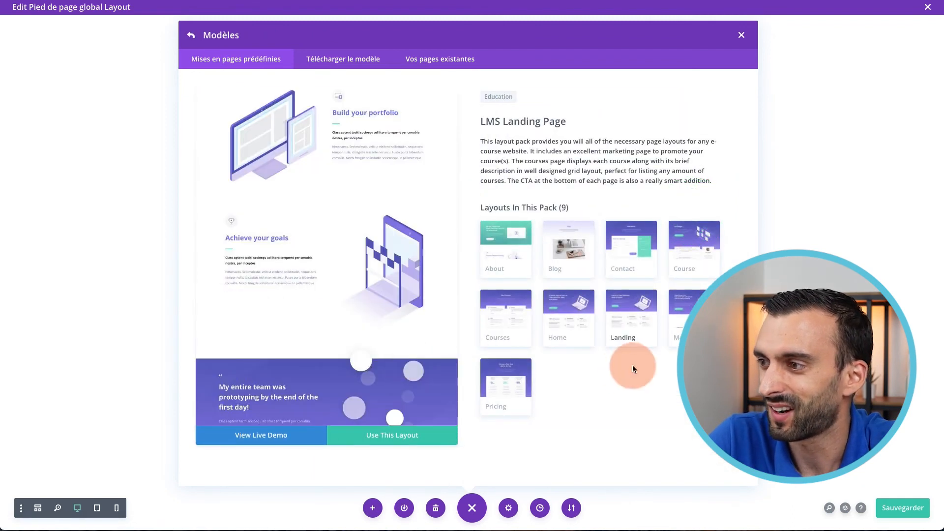
click(740, 35)
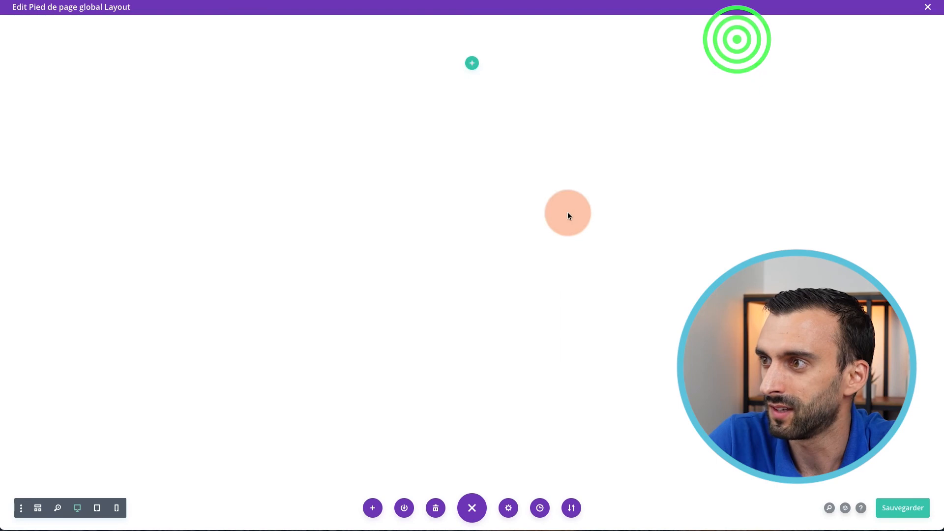
click(472, 63)
click(642, 150)
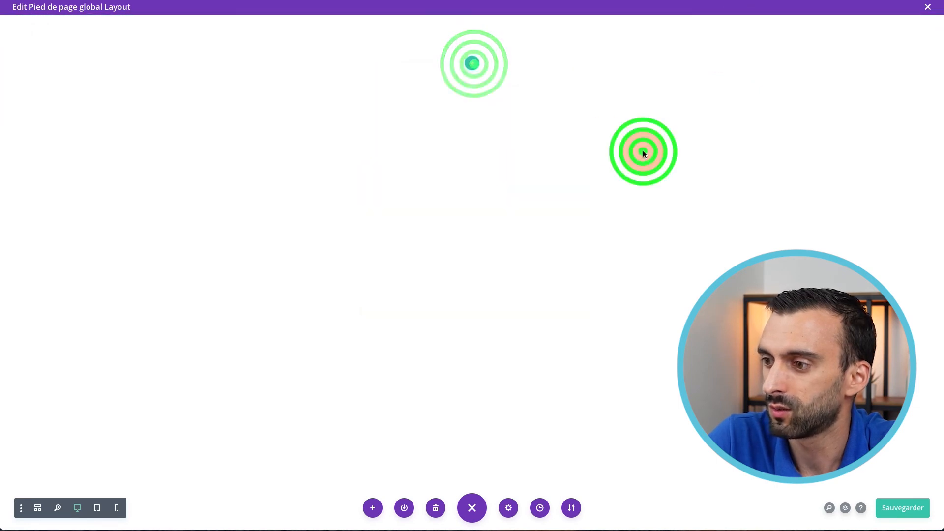
Load the Landing layout of the Restaurant pack from the predefined layouts into the global footer
click(387, 510)
click(355, 499)
click(364, 506)
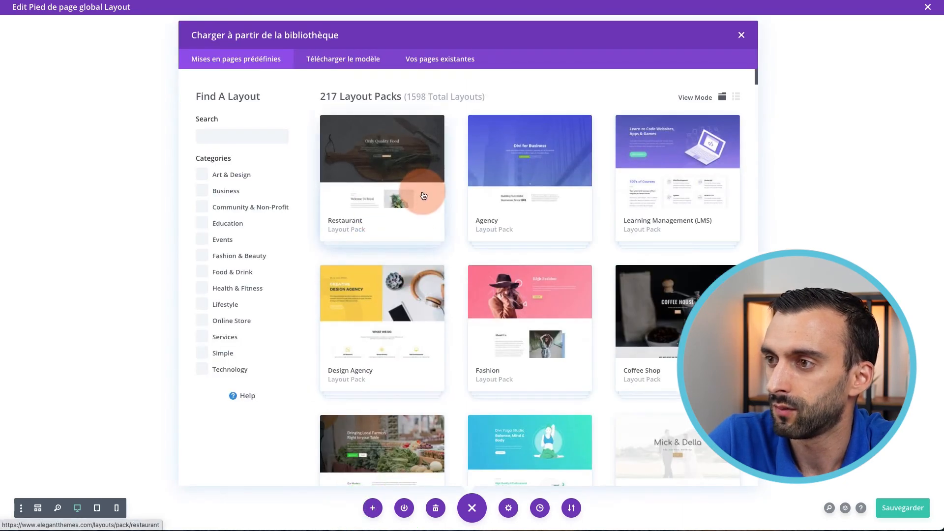
scroll(423, 196, down, 3)
scroll(423, 196, up, 3)
click(415, 157)
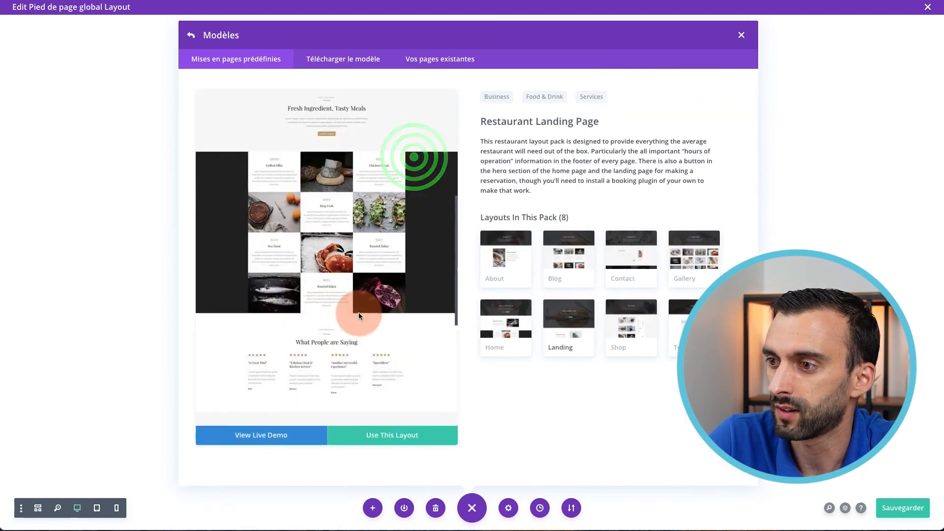
scroll(359, 311, down, 5)
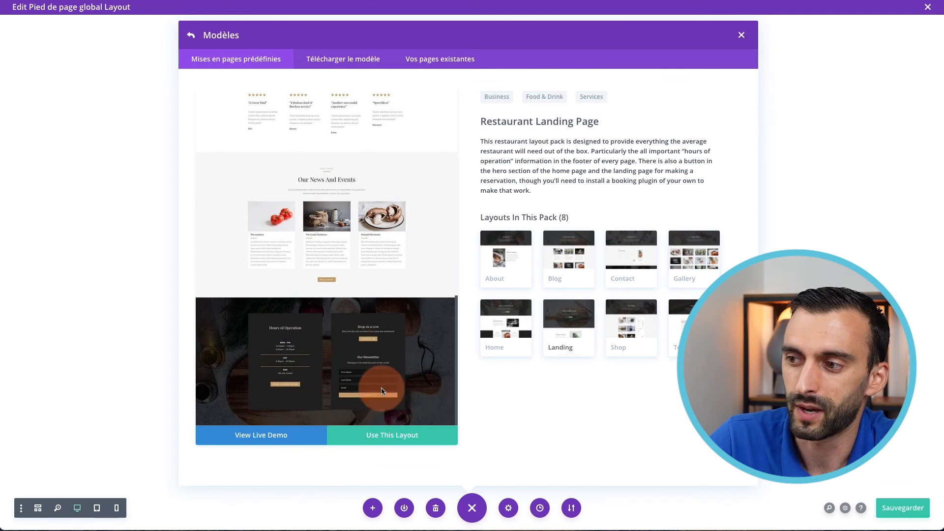
click(376, 437)
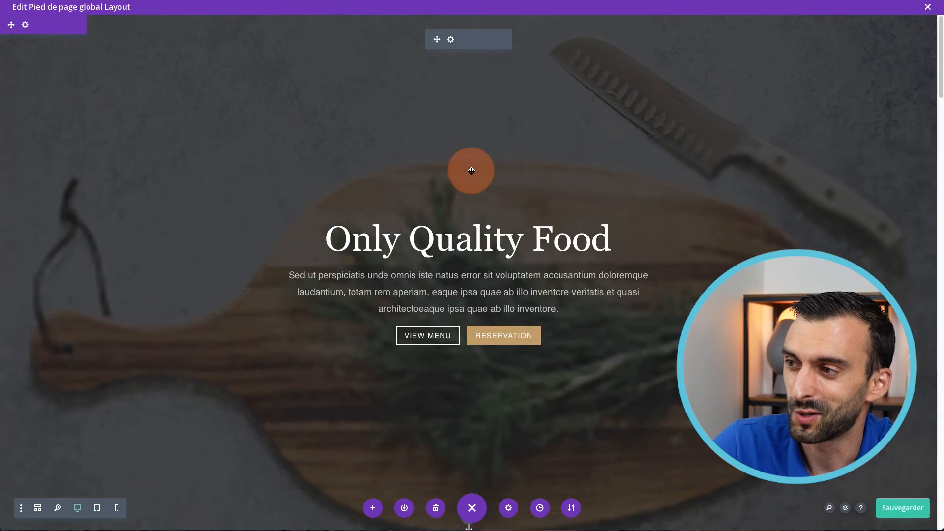
Delete every footer layout section above the Hours of Operation and newsletter section, and close the global footer editor
scroll(126, 80, down, 5)
scroll(127, 86, up, 5)
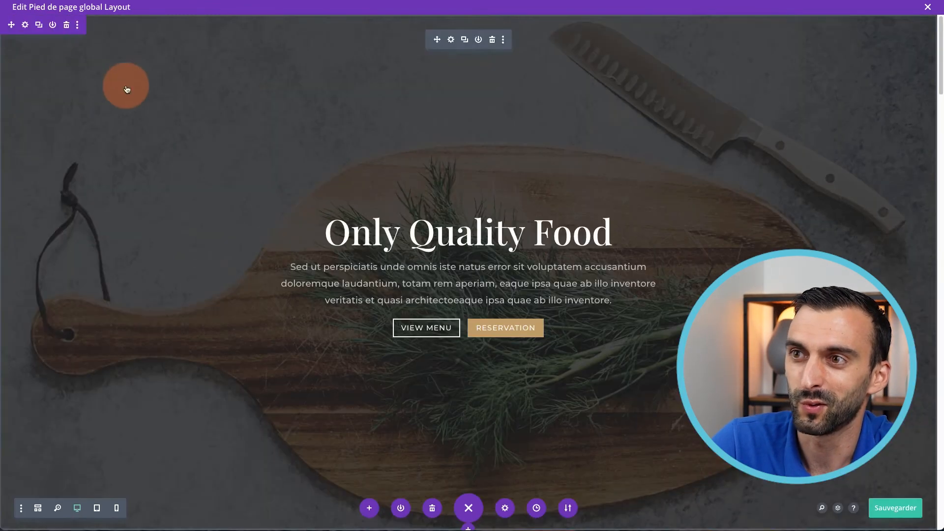
click(66, 25)
click(67, 26)
click(67, 26)
click(68, 26)
click(67, 26)
click(67, 26)
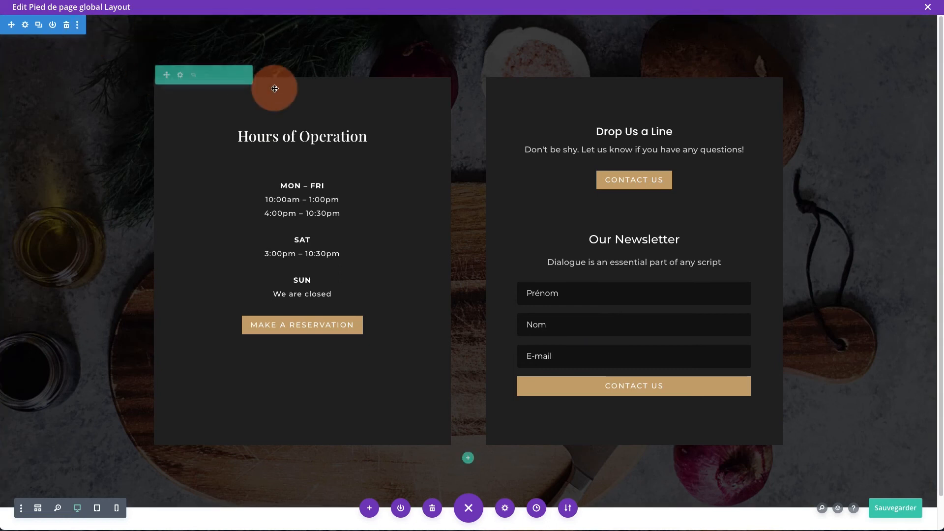
click(934, 9)
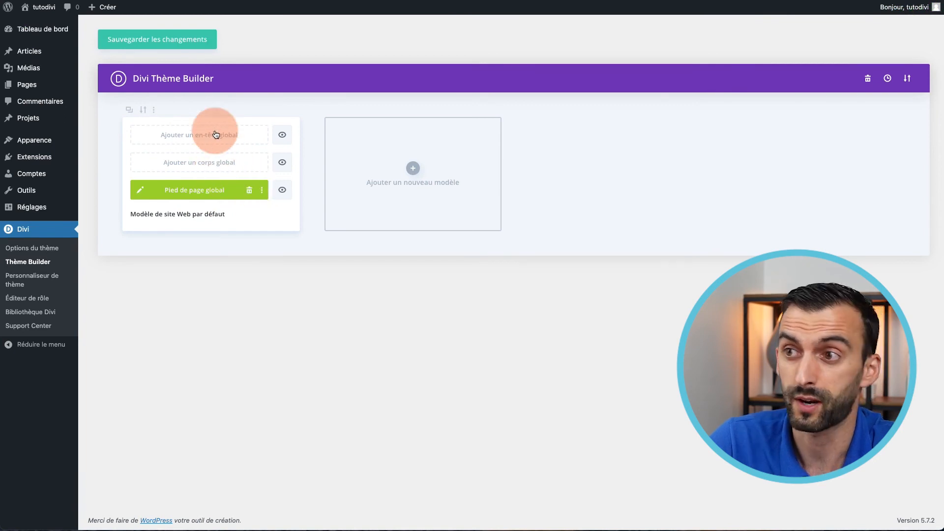
Examine the assignment options for a new Theme Builder template, including specific pages, and close them without creating a template
click(430, 178)
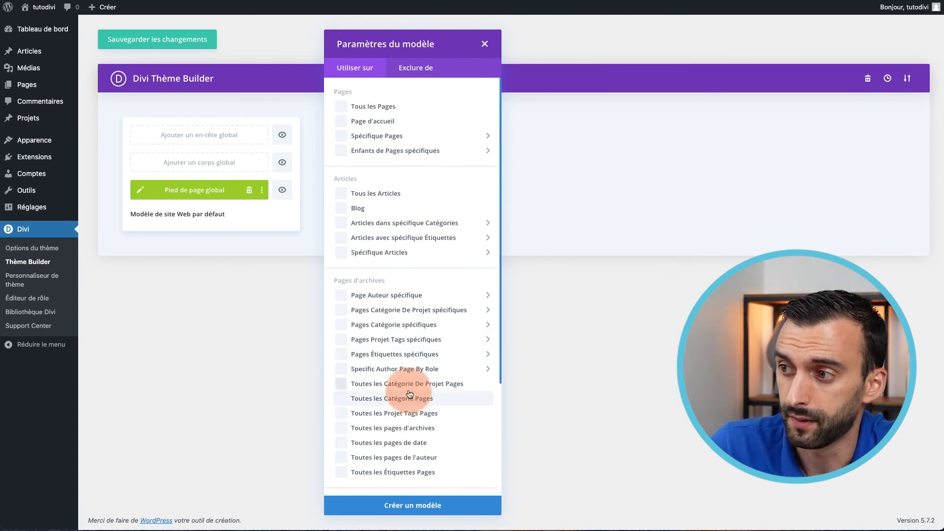
click(409, 310)
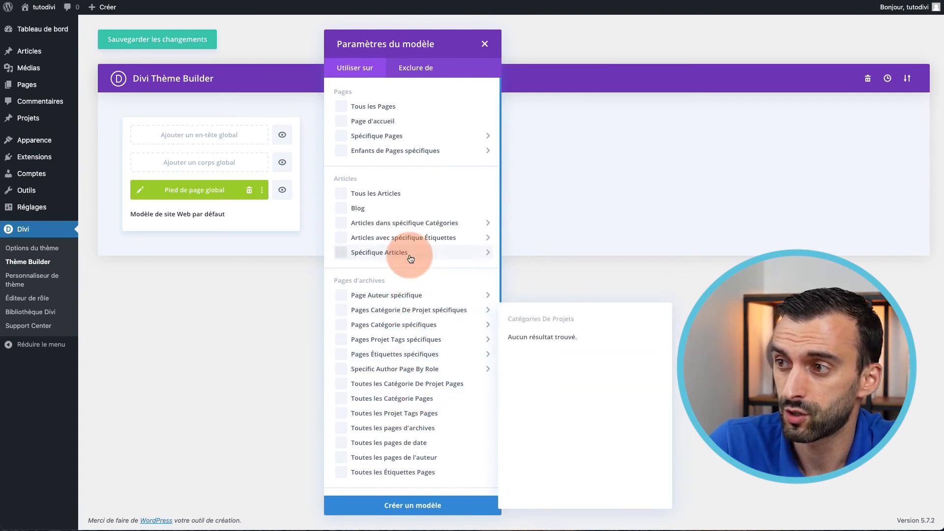
mouse_move(408, 228)
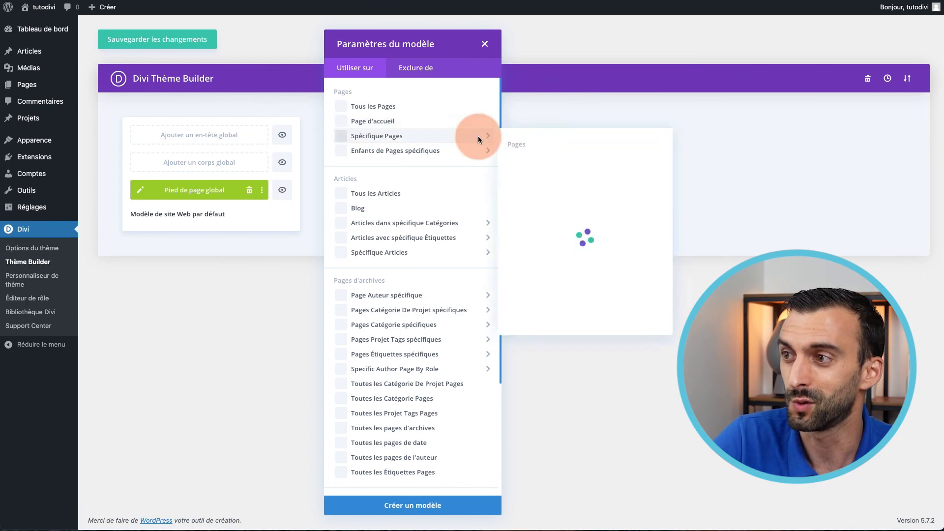
click(741, 184)
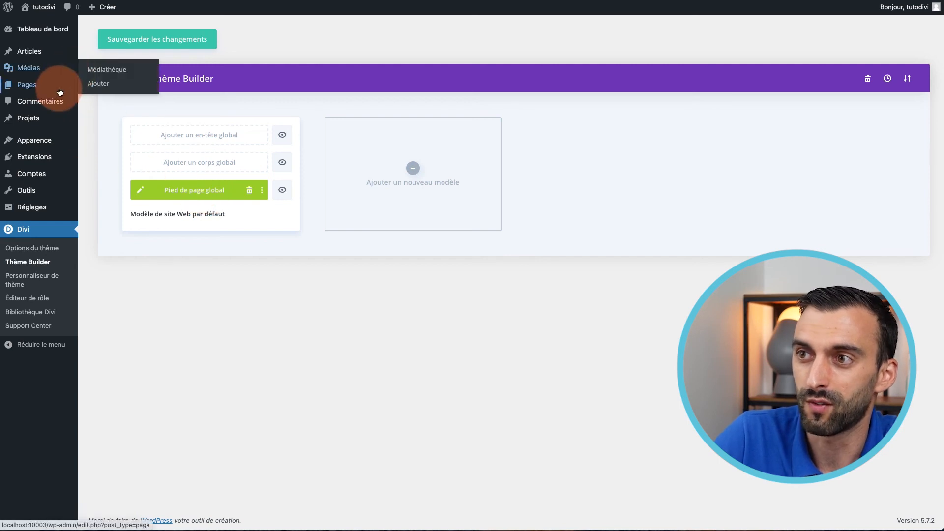
Save the Theme Builder changes and preview the Accueil page down to its global footer
click(138, 37)
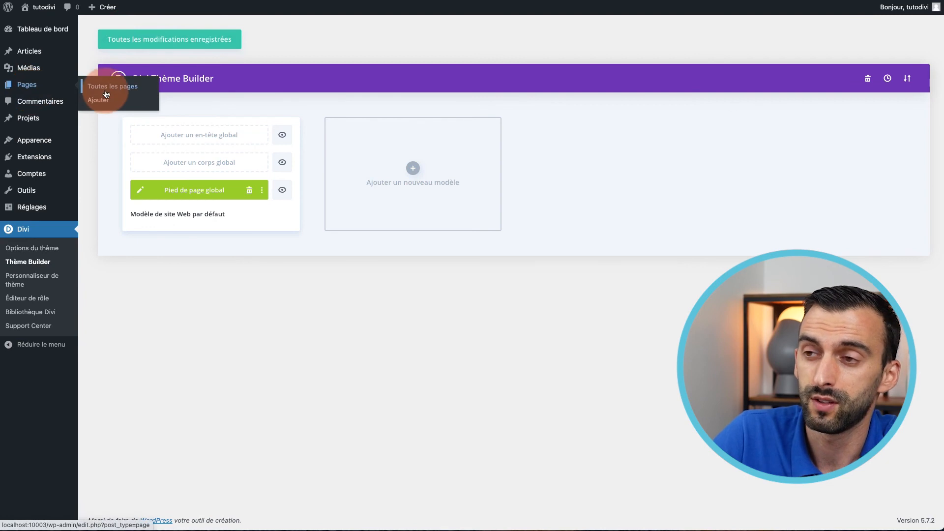
click(103, 88)
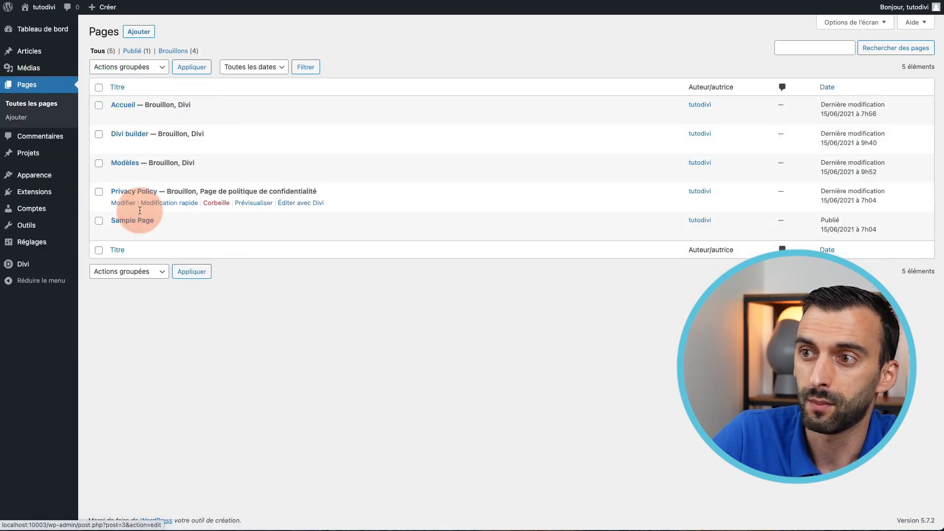
click(262, 118)
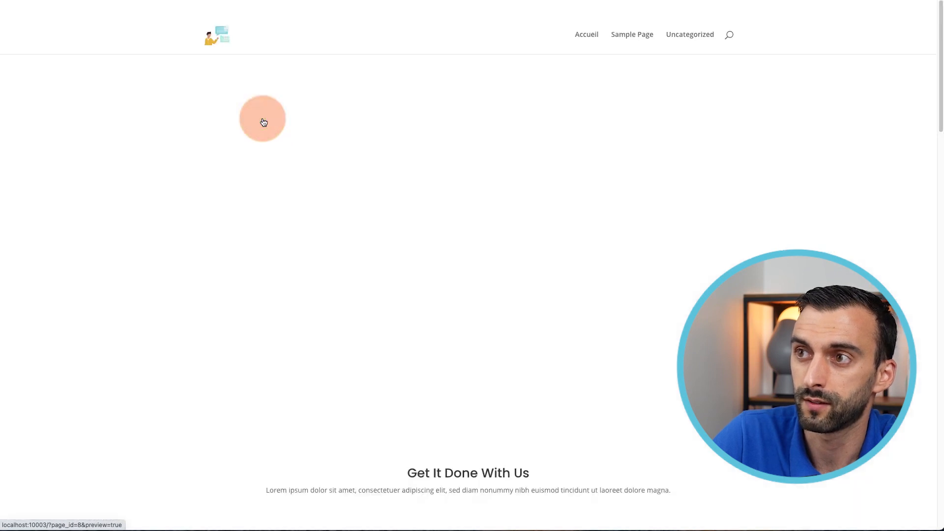
scroll(408, 137, down, 5)
scroll(408, 136, down, 15)
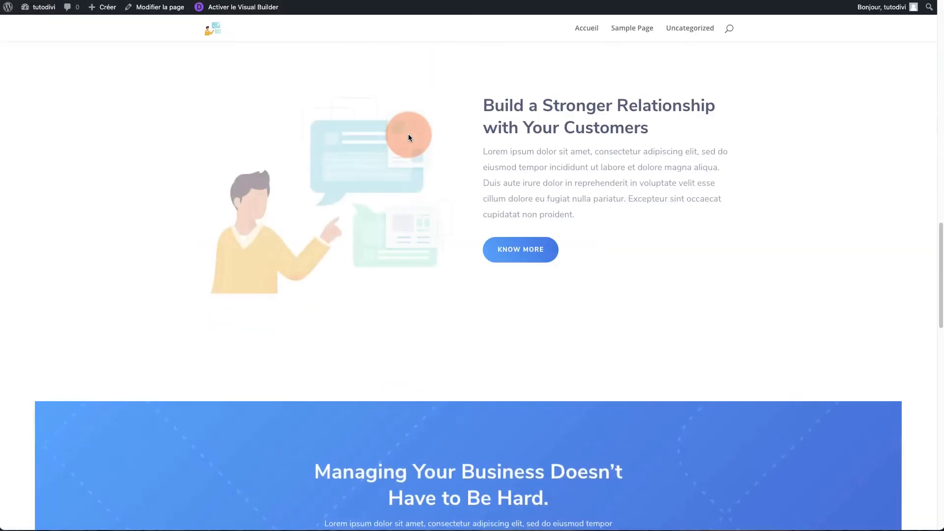
scroll(408, 137, down, 4)
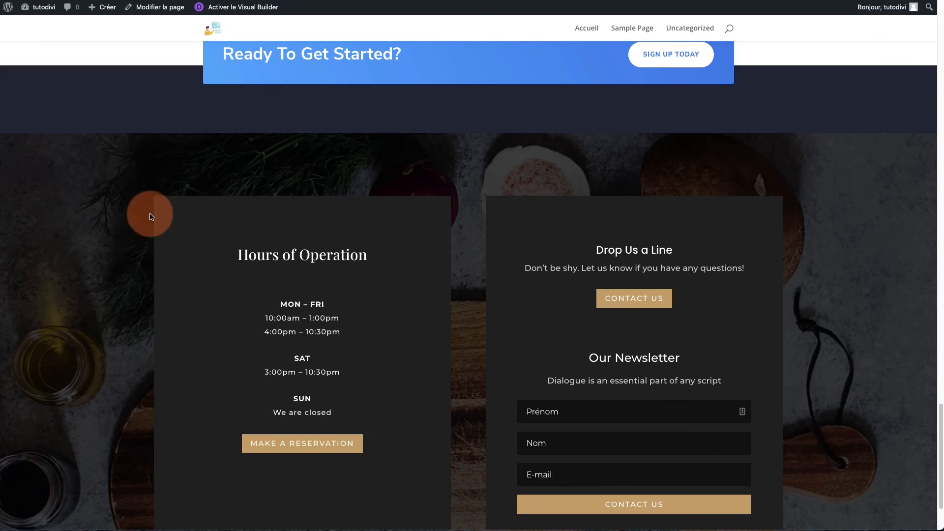
scroll(435, 265, down, 2)
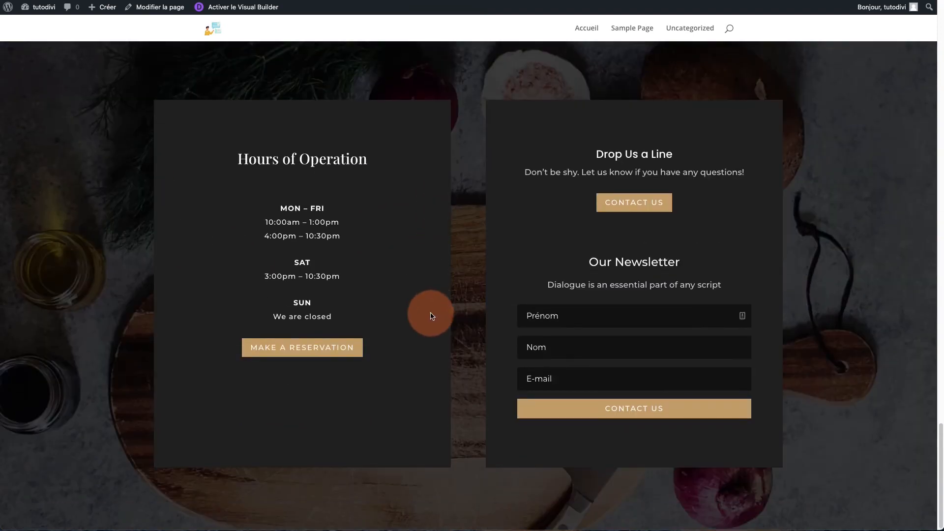